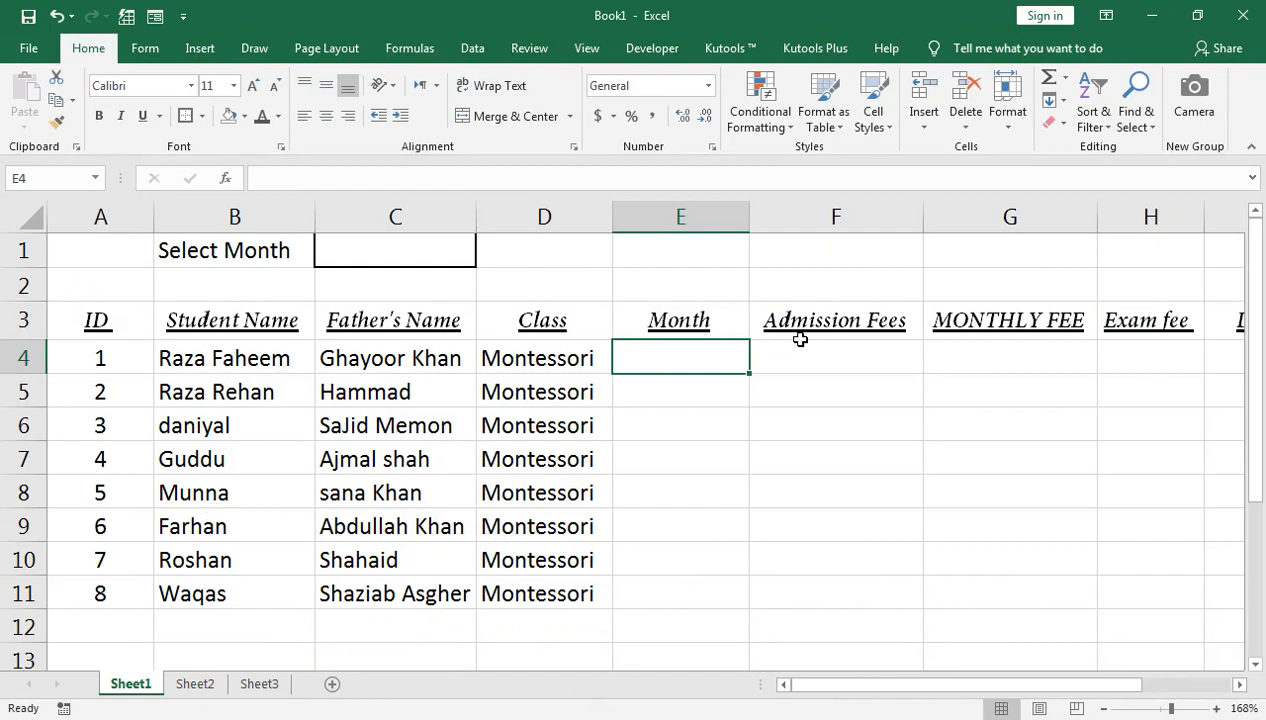
Step: Move along row 4, then switch to Sheet2's School Copy fee receipt
{"action": "key", "text": "Right"}
{"action": "key", "text": "Right"}
{"action": "key", "text": "Right"}
{"action": "key", "text": "Right"}
{"action": "key", "text": "Right"}
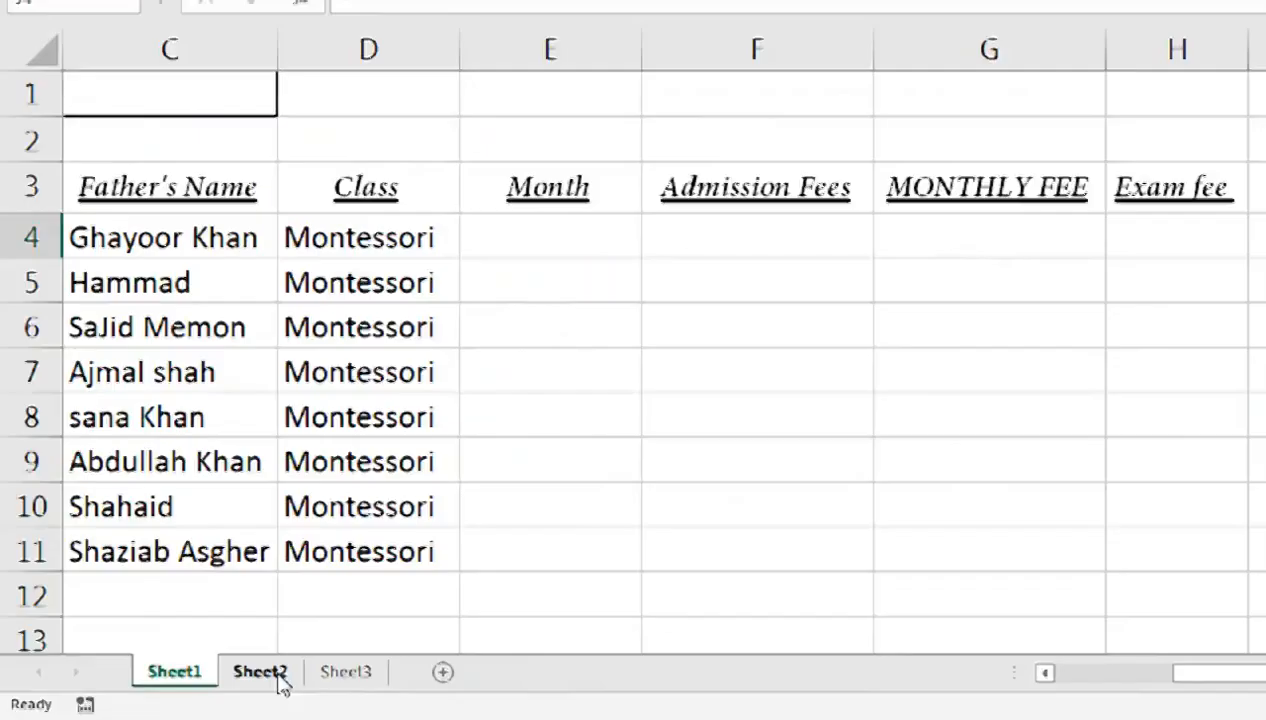
{"action": "left_click", "coordinate": [206, 688]}
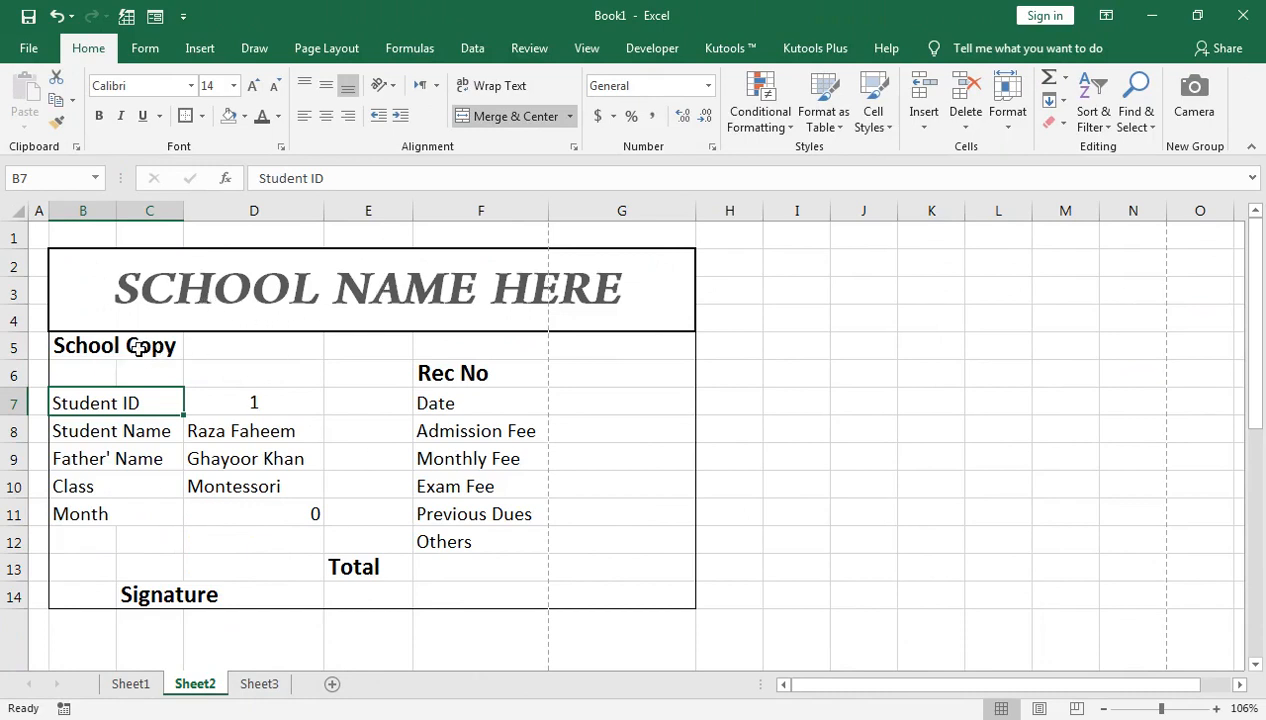
Step: Enter 2 as the receipt's student ID in D7
{"action": "scroll", "coordinate": [218, 417], "scroll_direction": "down", "scroll_amount": 4}
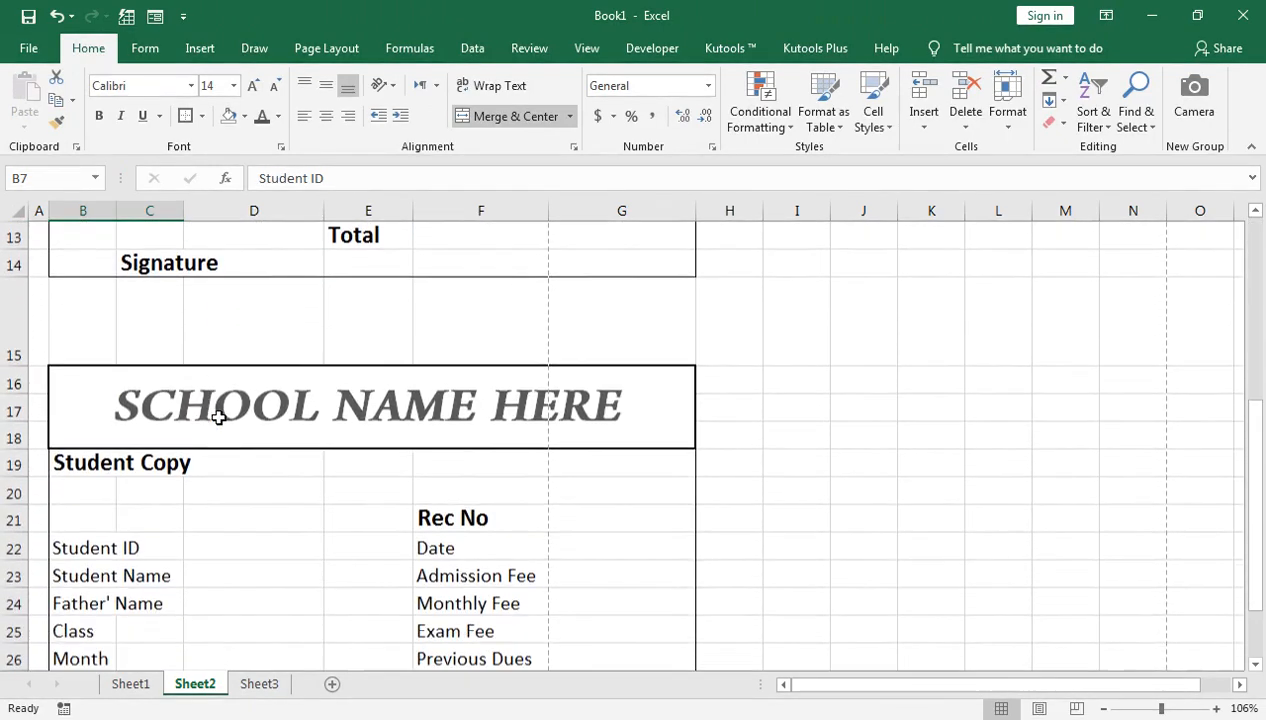
{"action": "scroll", "coordinate": [230, 492], "scroll_direction": "up", "scroll_amount": 3}
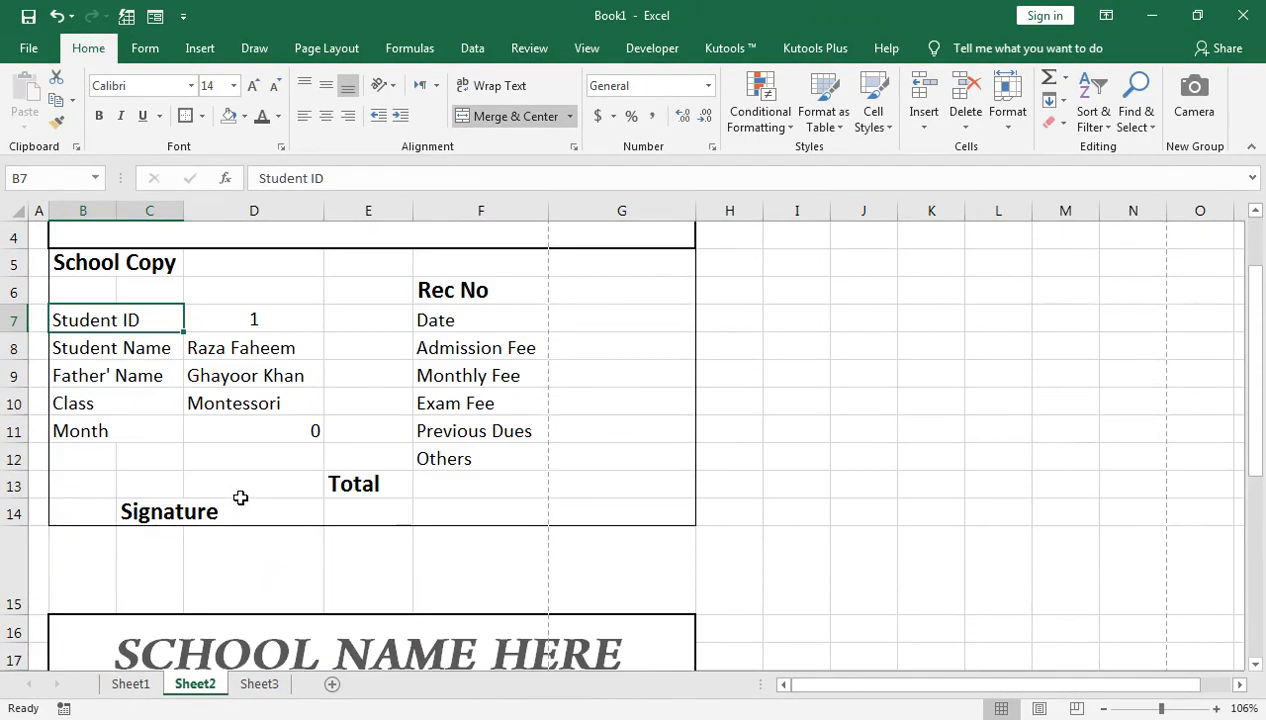
{"action": "left_click", "coordinate": [260, 322]}
{"action": "type", "text": "2"}
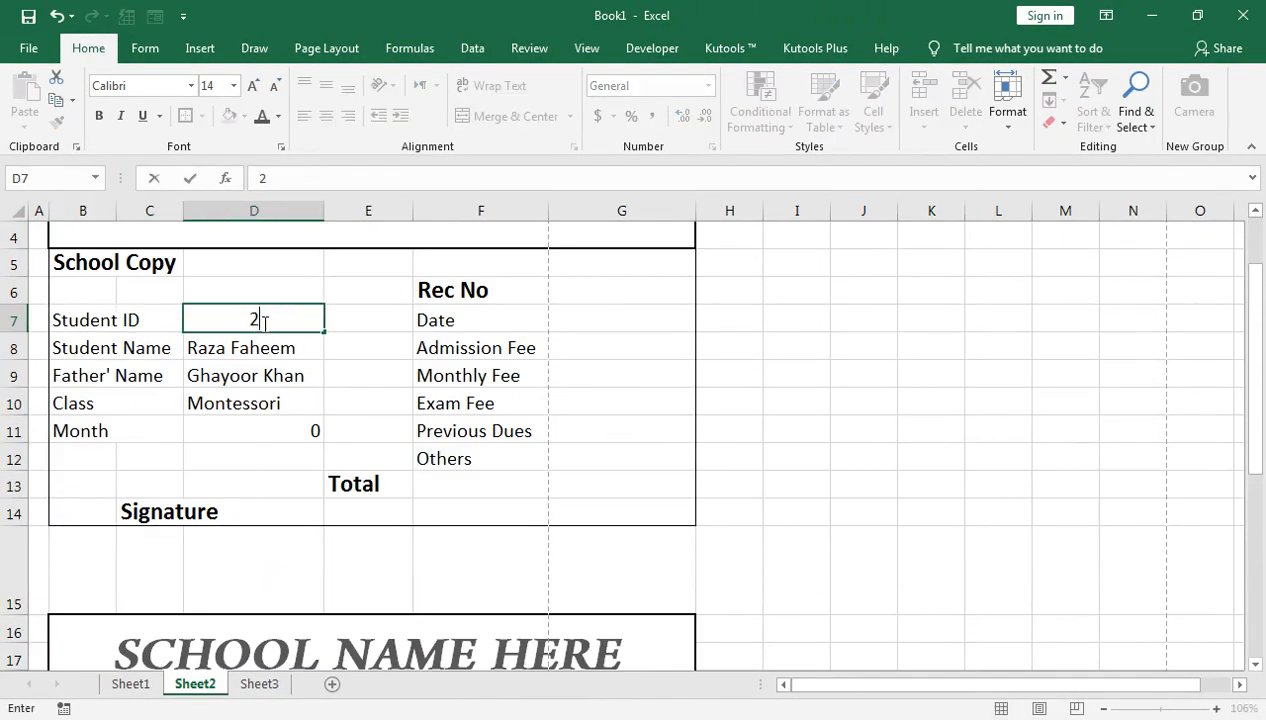
{"action": "key", "text": "Return"}
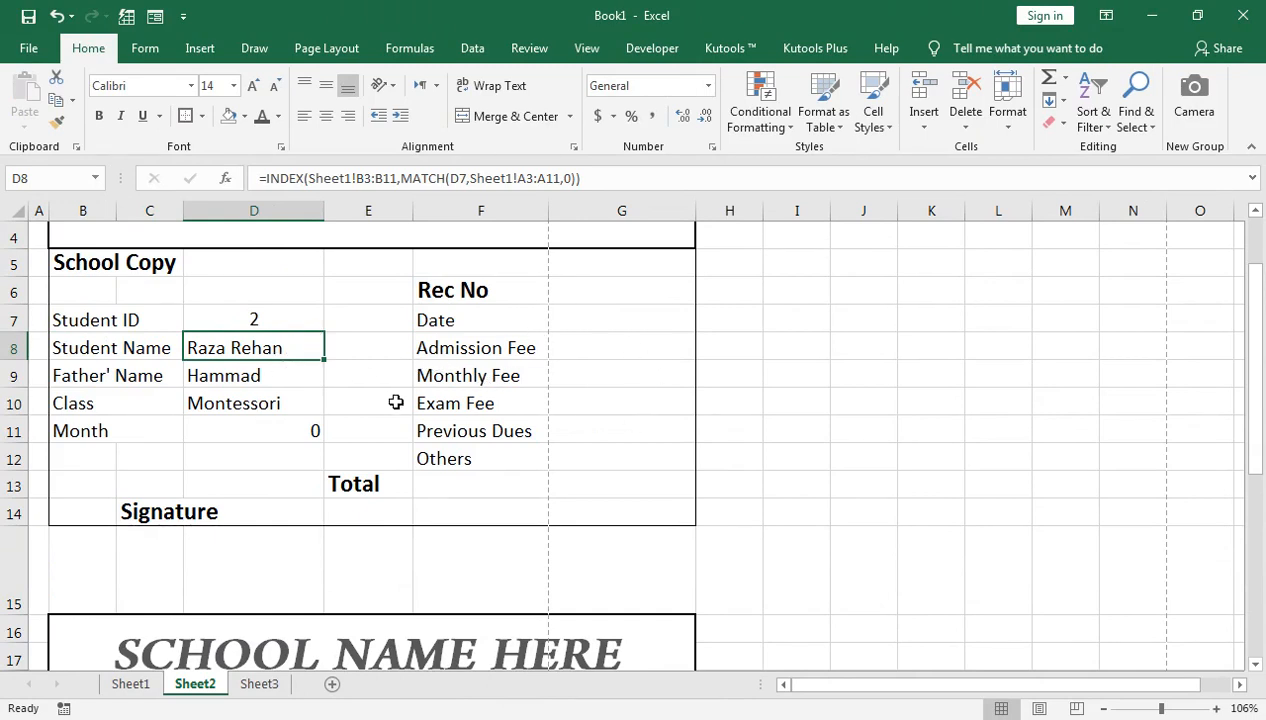
Step: Clear the looked-up values in D8:D11 and go back to Sheet1's student table
{"action": "key", "text": "shift+Down"}
{"action": "key", "text": "shift+Down"}
{"action": "key", "text": "shift+Down"}
{"action": "key", "text": "Delete"}
{"action": "key", "text": "Up"}
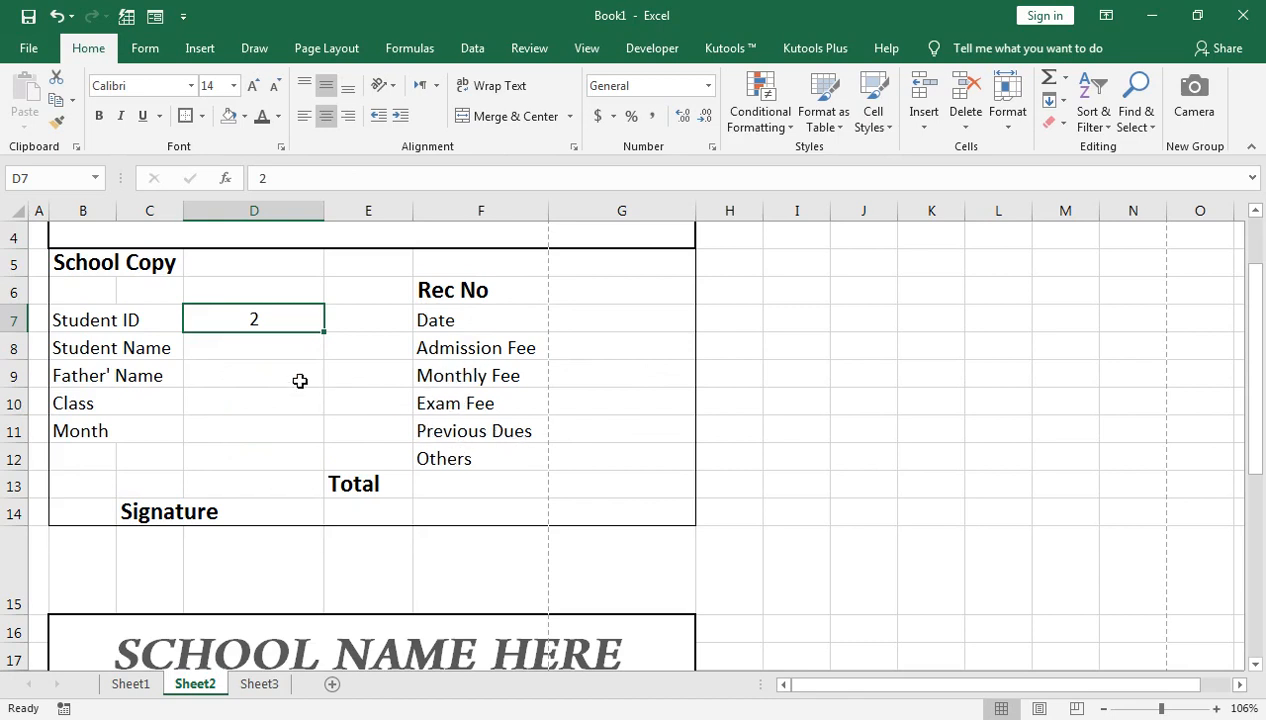
{"action": "left_click", "coordinate": [140, 686]}
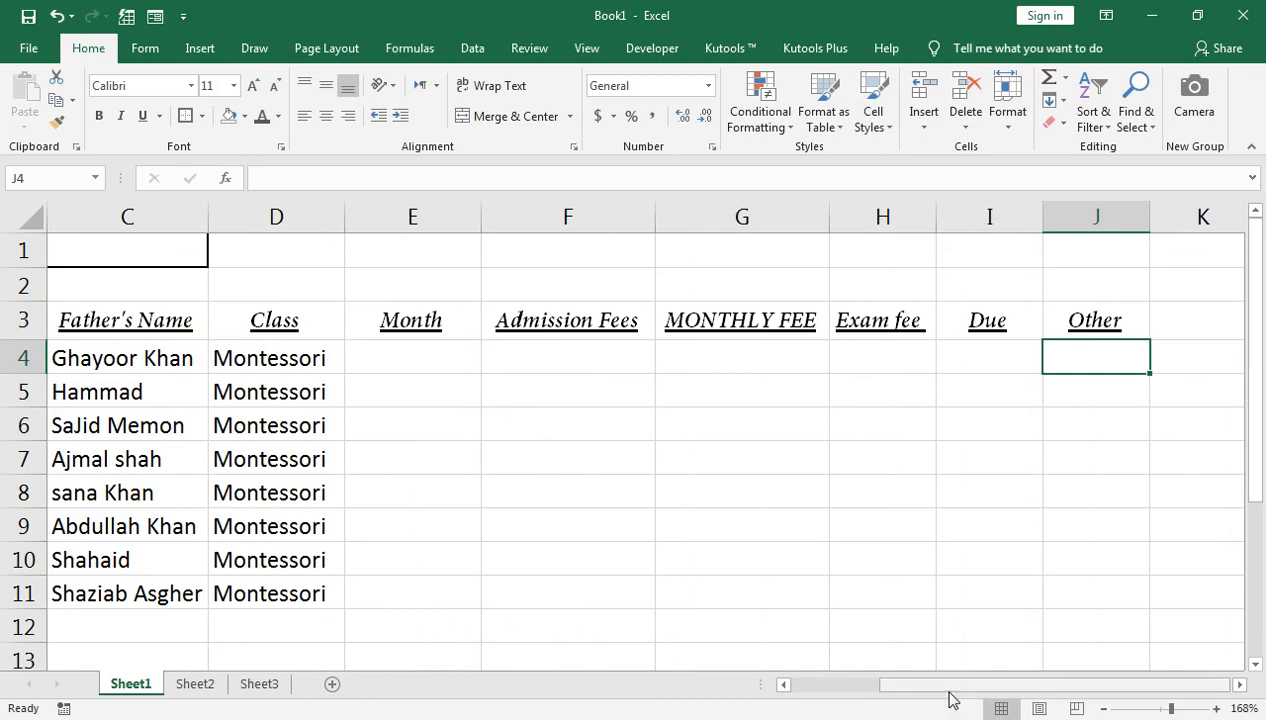
Step: Open the Data Validation settings and close them again without changes
{"action": "left_click_drag", "start_coordinate": [955, 687], "coordinate": [840, 684]}
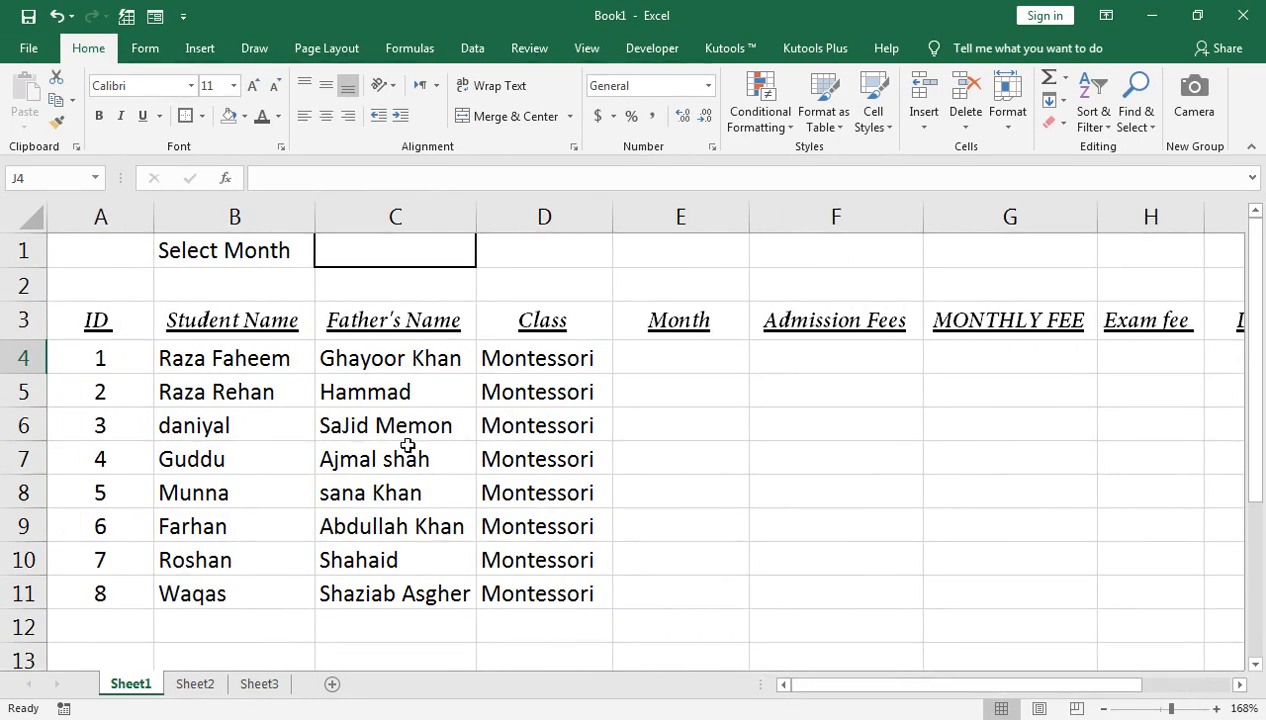
{"action": "left_click", "coordinate": [467, 55]}
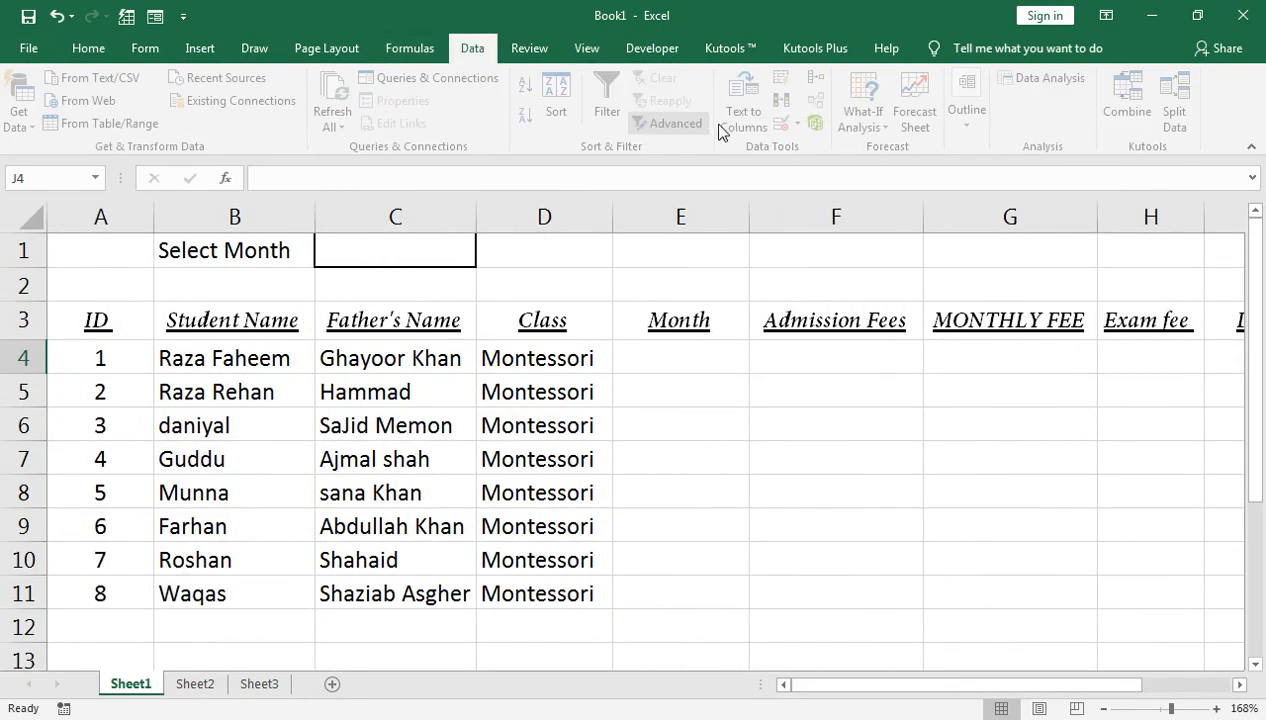
{"action": "left_click", "coordinate": [806, 122]}
{"action": "left_click", "coordinate": [845, 148]}
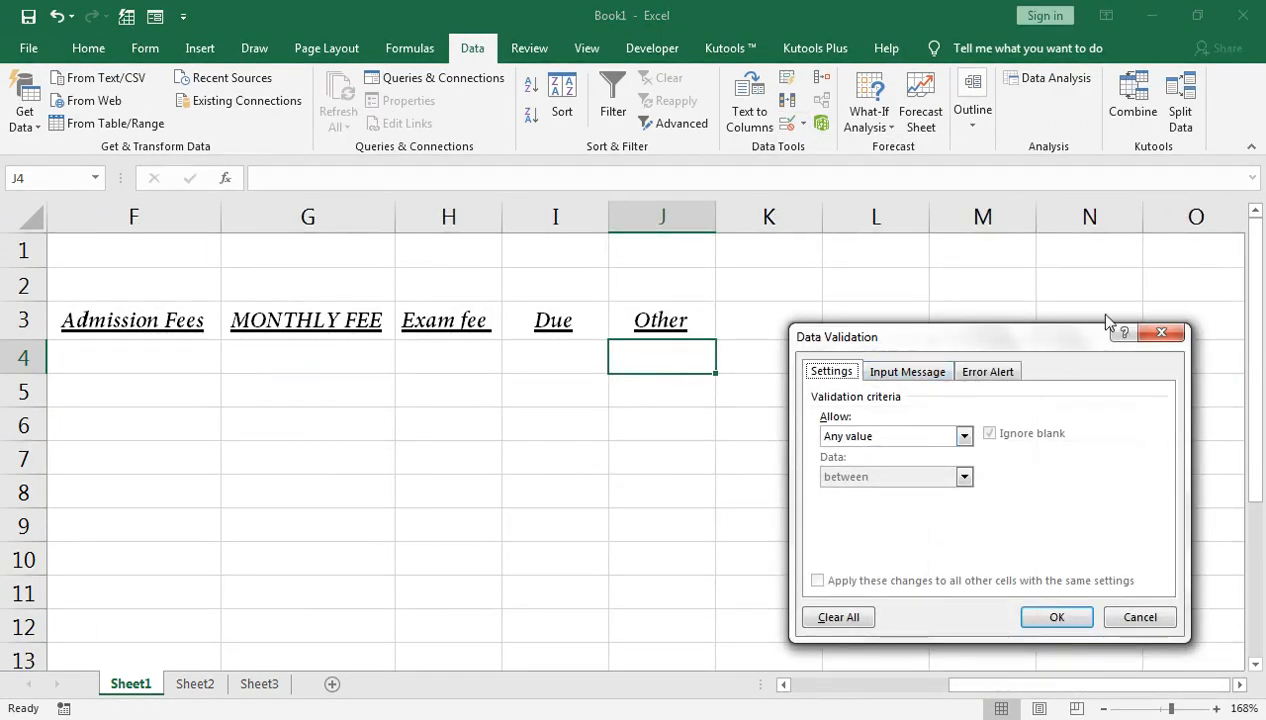
{"action": "left_click", "coordinate": [1161, 332]}
{"action": "left_click_drag", "start_coordinate": [952, 686], "coordinate": [840, 690]}
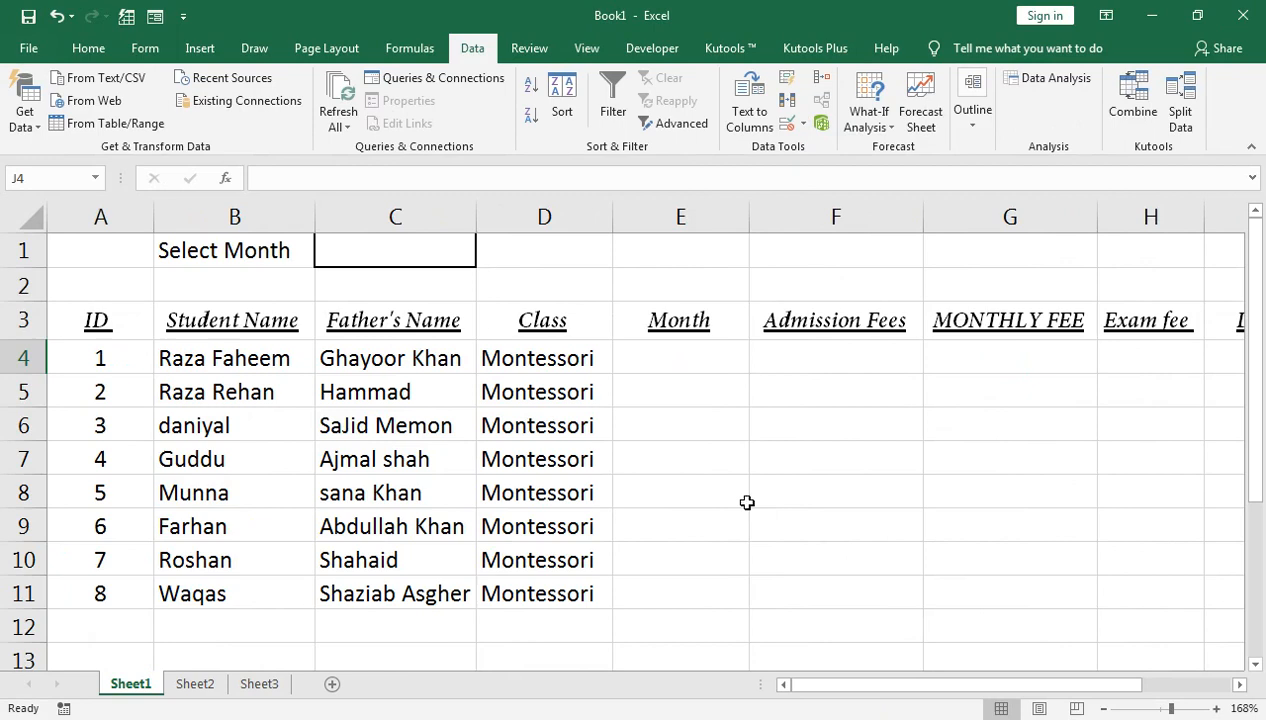
{"action": "left_click", "coordinate": [695, 353]}
Step: Open Data Validation for Select Month cell C1 and set Allow to List
{"action": "left_click", "coordinate": [413, 246]}
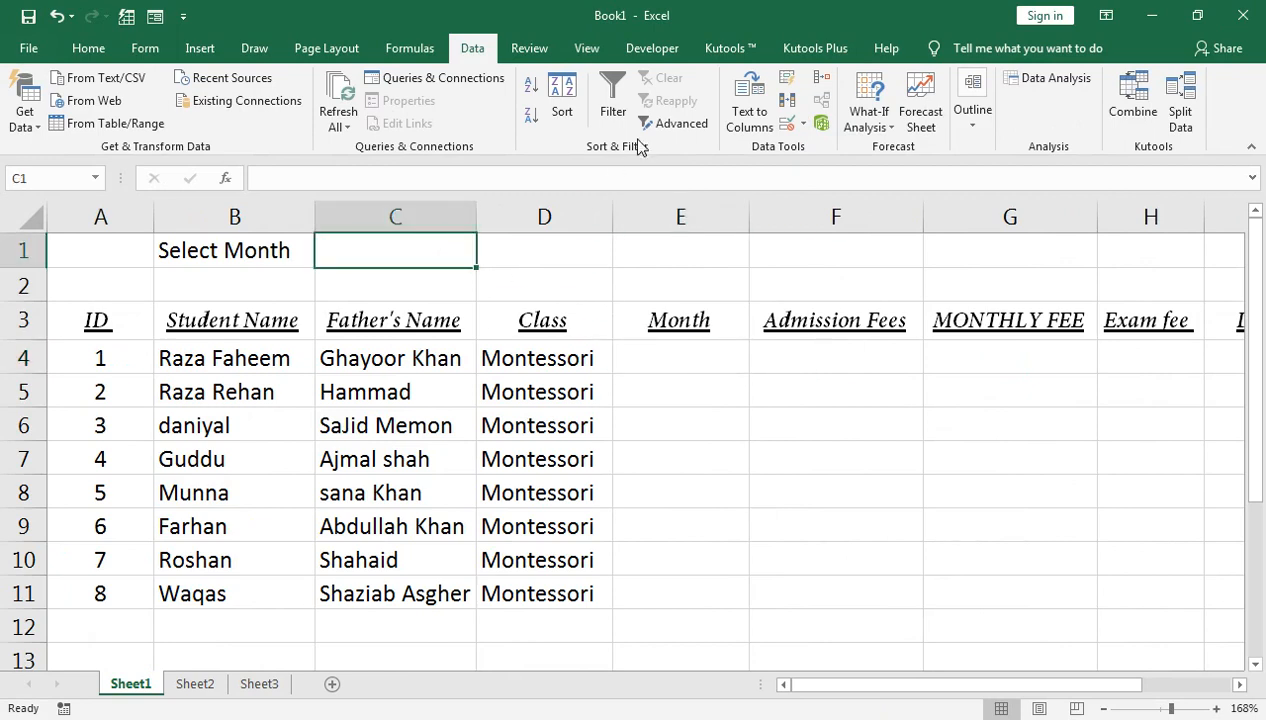
{"action": "left_click", "coordinate": [792, 123]}
{"action": "left_click", "coordinate": [815, 150]}
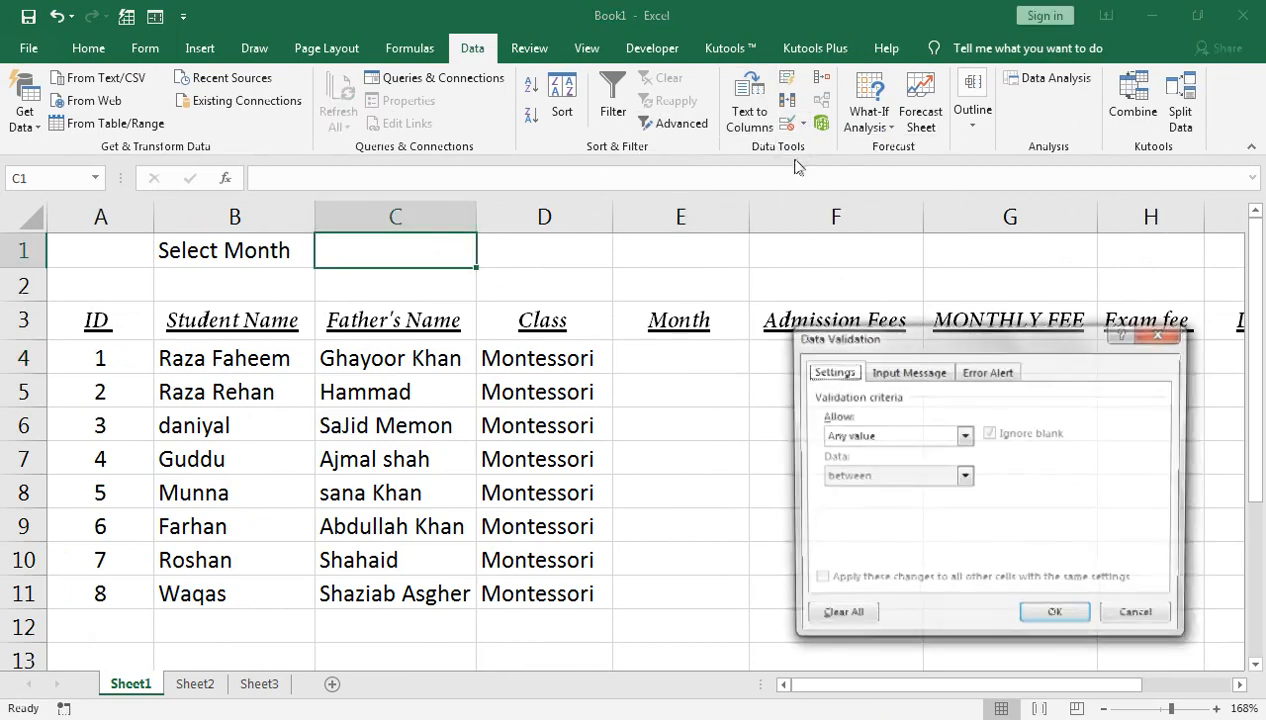
{"action": "left_click", "coordinate": [876, 442]}
{"action": "left_click", "coordinate": [857, 493]}
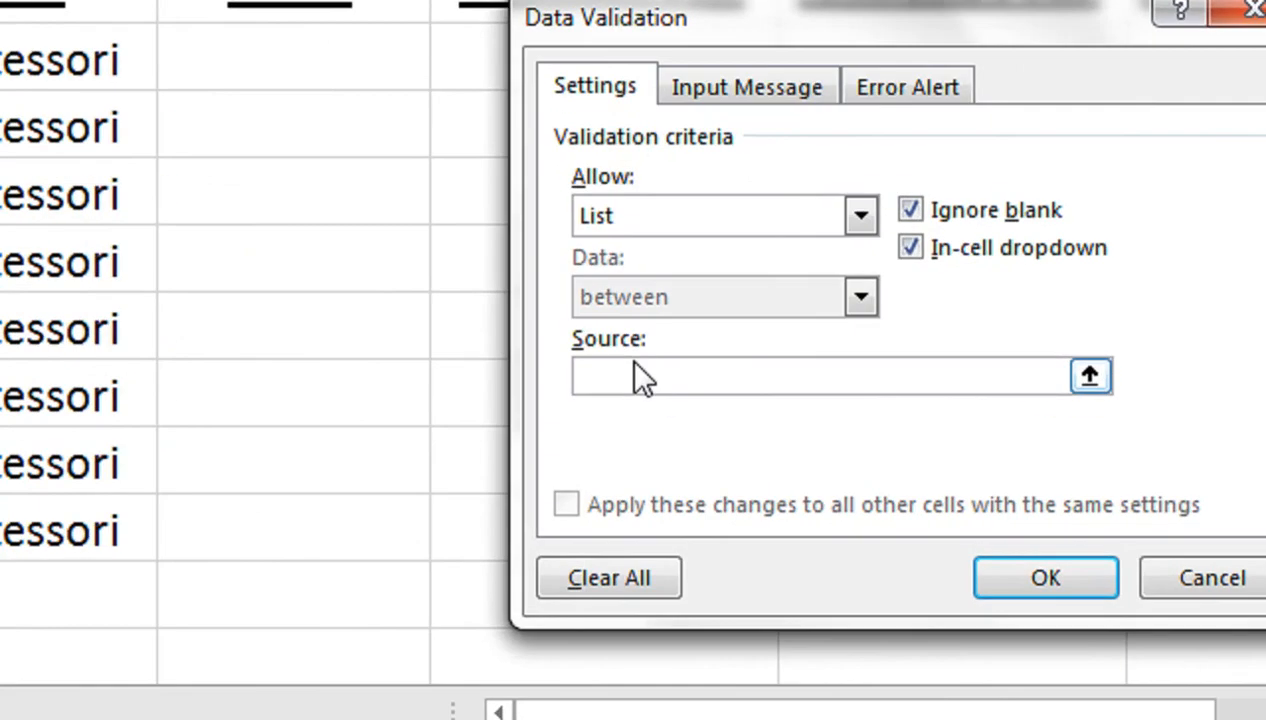
Step: Enter the list source JAN,FEB,MAR,APR,MAY,JUNE,JULY,AUG,SEP,OCT,NOV,DEC, fixing typos
{"action": "left_click", "coordinate": [635, 366]}
{"action": "type", "text": "JAN,FEB,MAR,APR,MAY,JUNE,JULY,AUG,"}
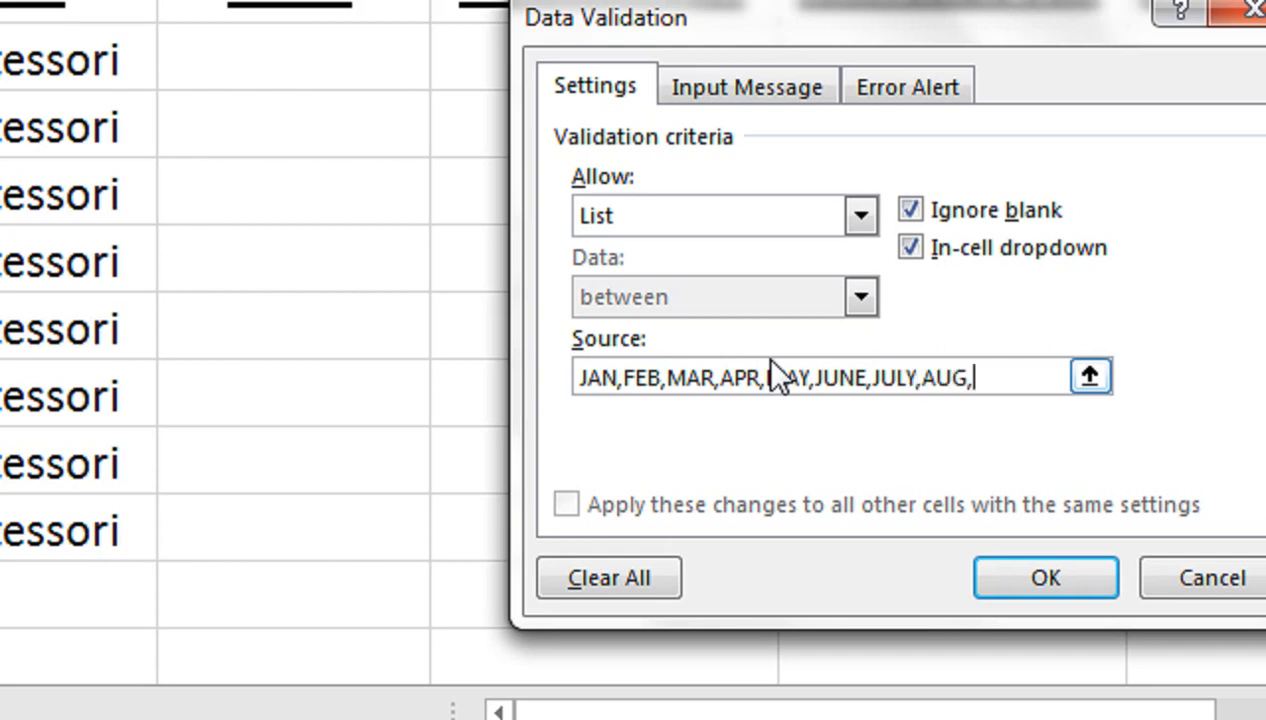
{"action": "type", "text": "SEP,"}
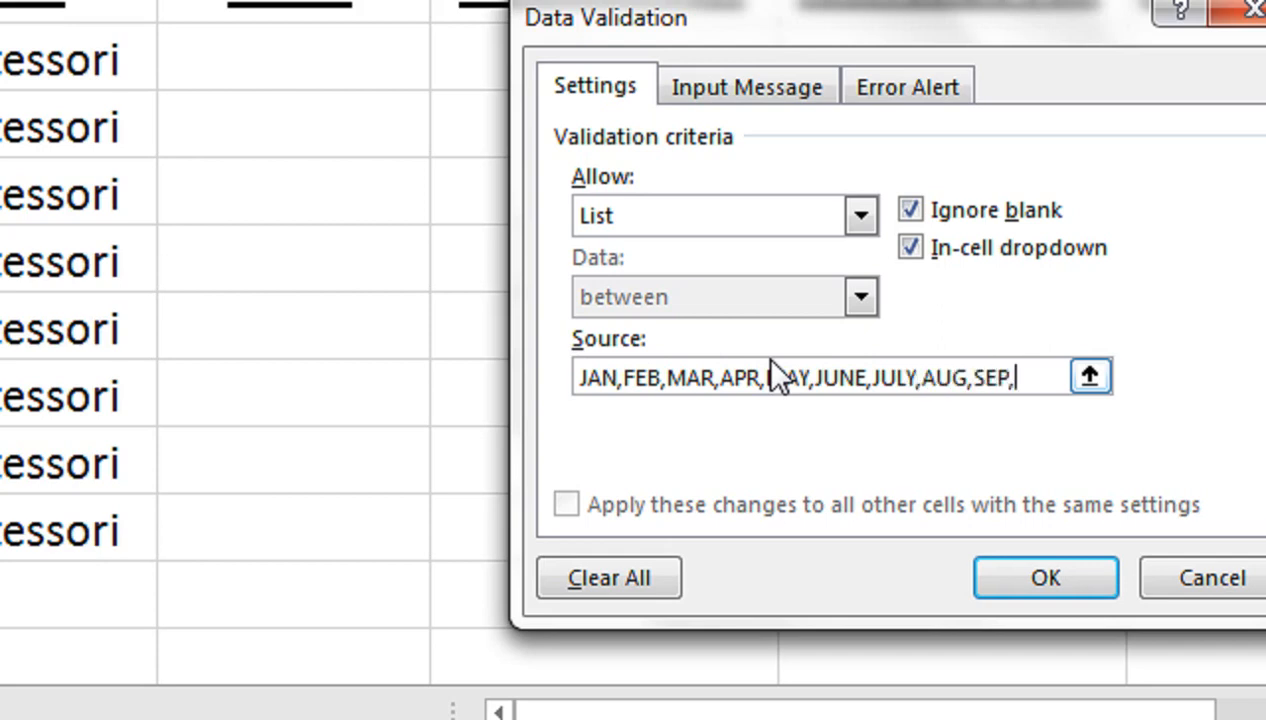
{"action": "type", "text": "OCT,NO"}
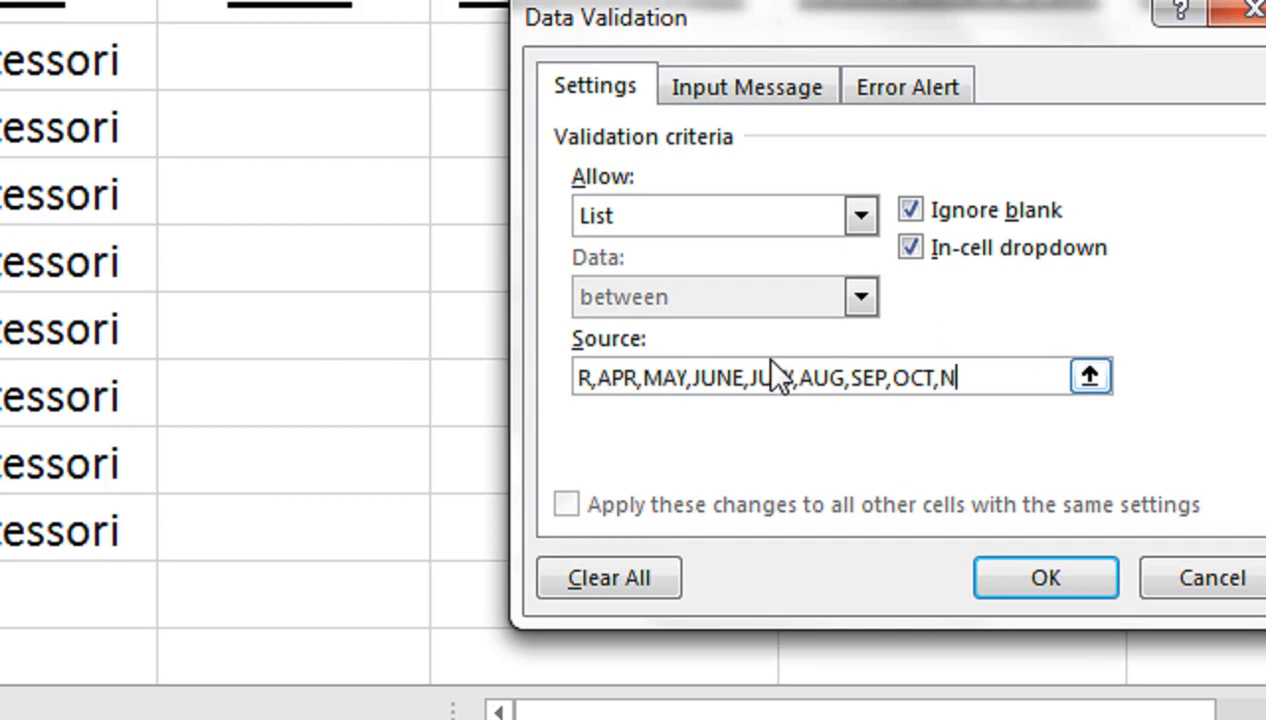
{"action": "type", "text": "M"}
{"action": "key", "text": "BackSpace"}
{"action": "type", "text": "V,DEC"}
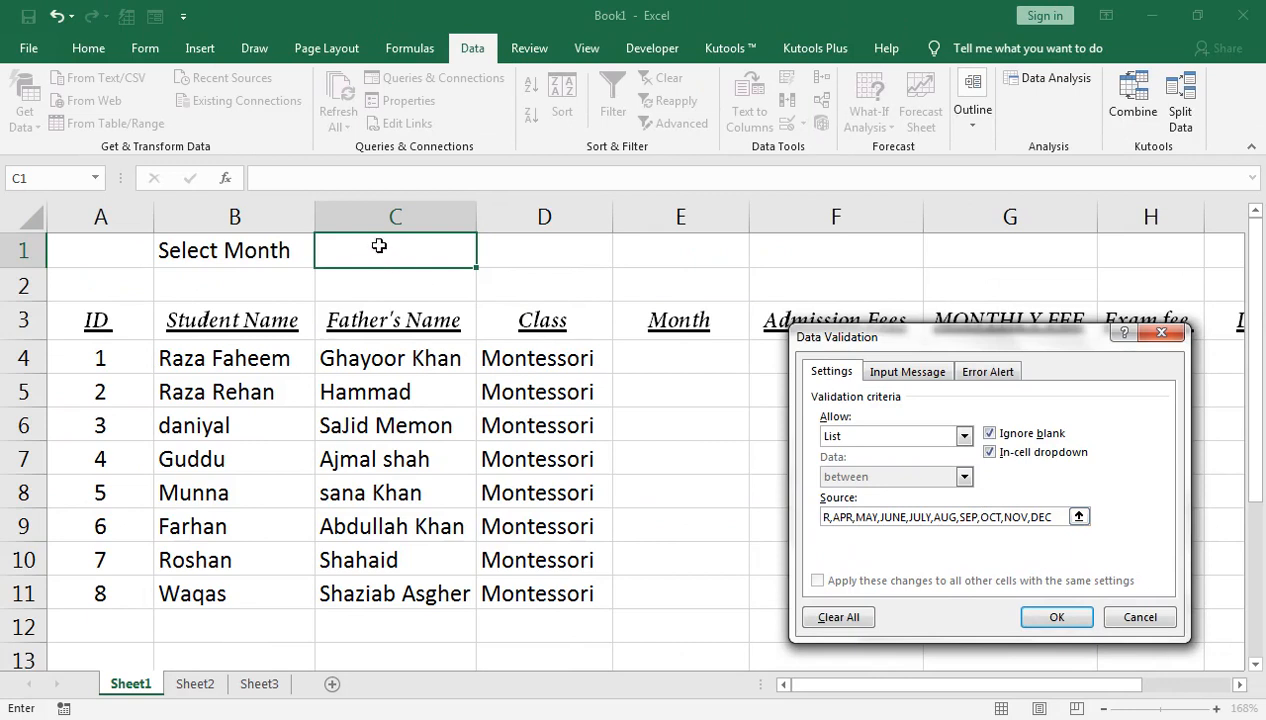
Step: Confirm the month list and choose JAN in cell C1
{"action": "left_click", "coordinate": [1060, 617]}
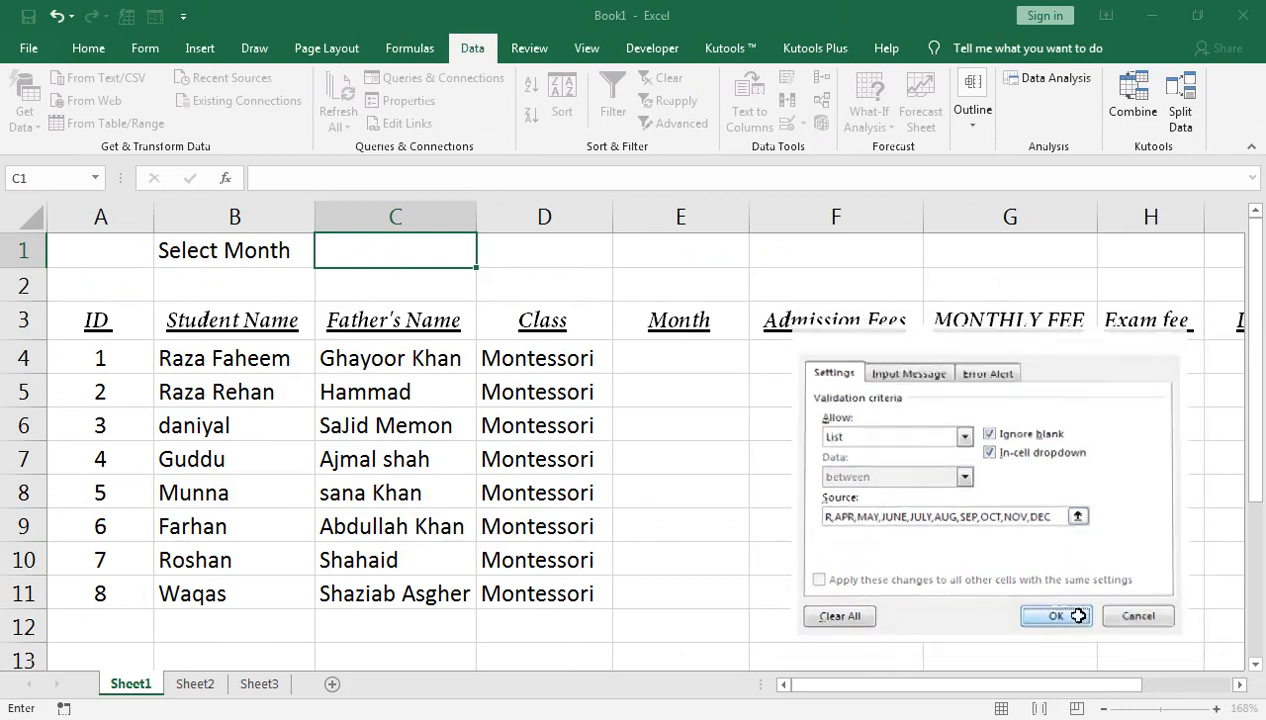
{"action": "left_click", "coordinate": [487, 262]}
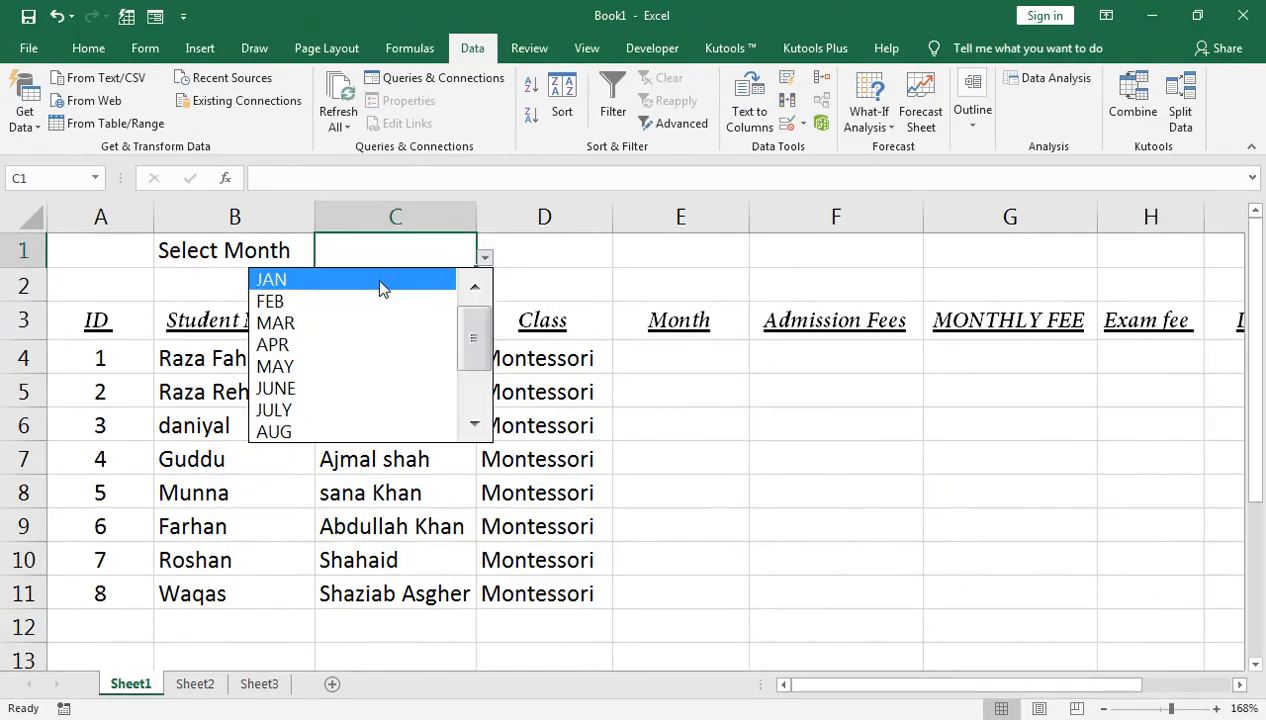
{"action": "left_click", "coordinate": [614, 263]}
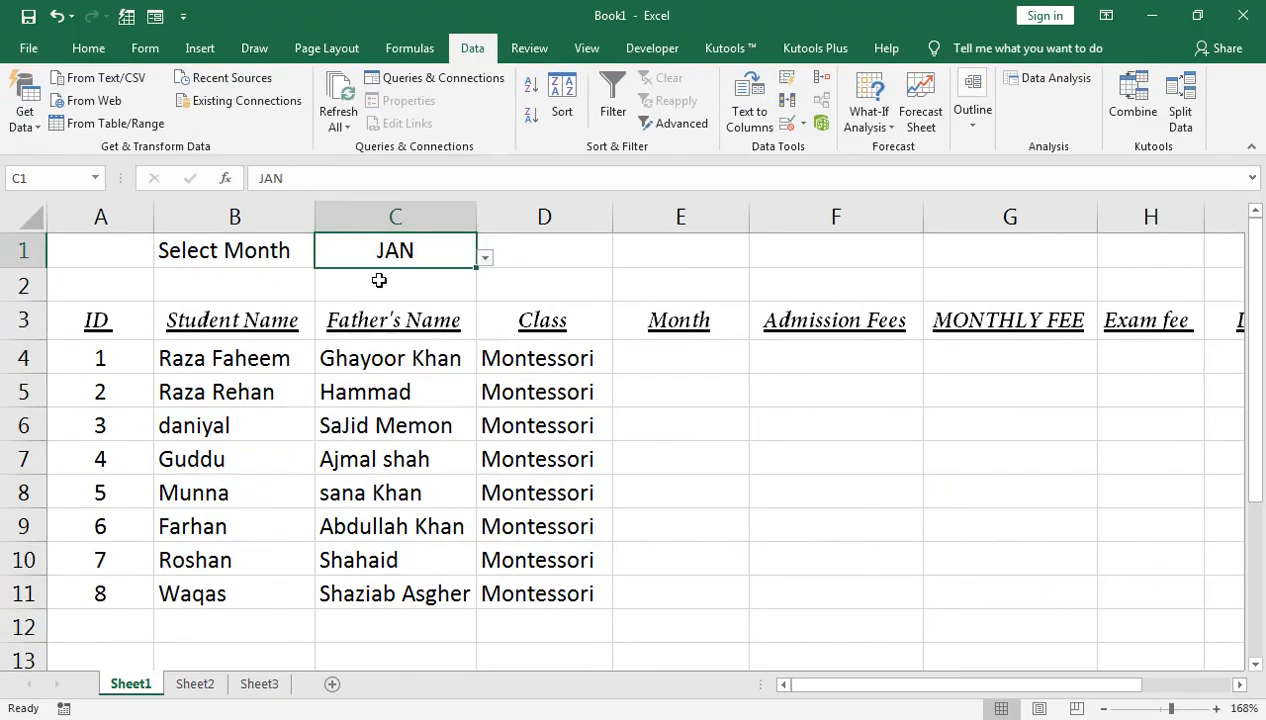
Step: Set E4 to =$C$1 and copy the month formula down to row 11
{"action": "left_click", "coordinate": [1178, 395]}
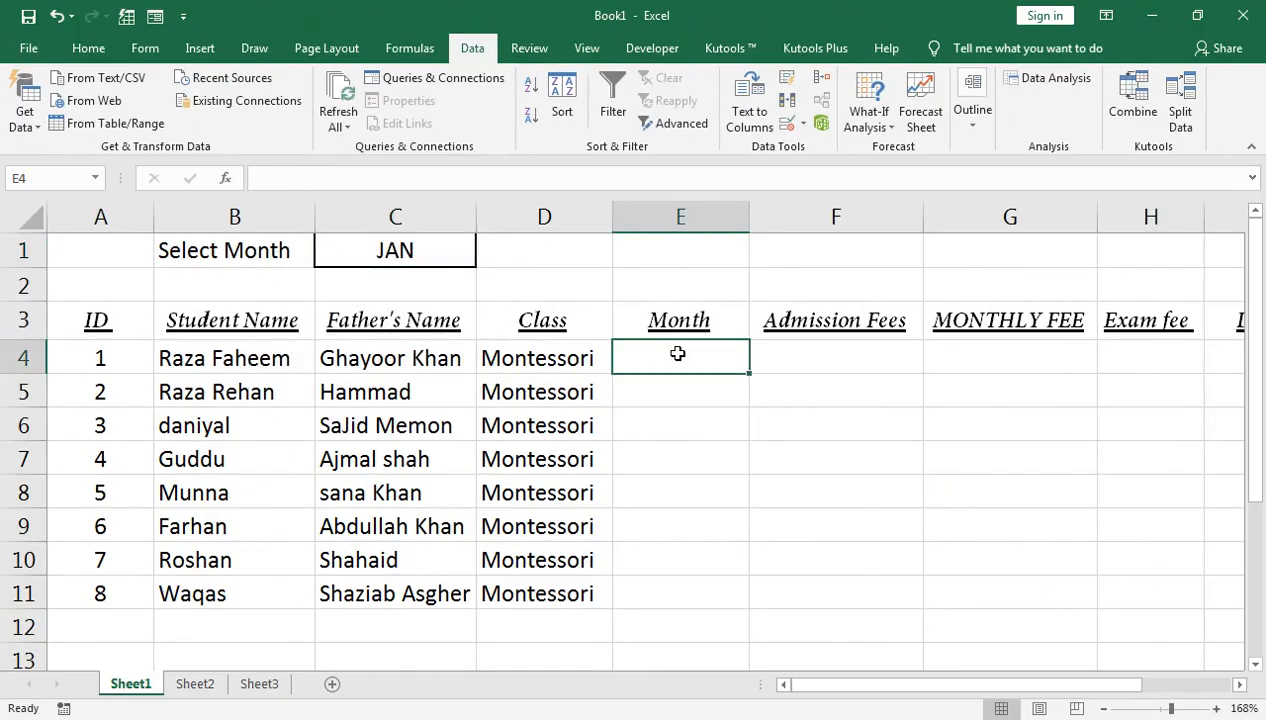
{"action": "type", "text": "="}
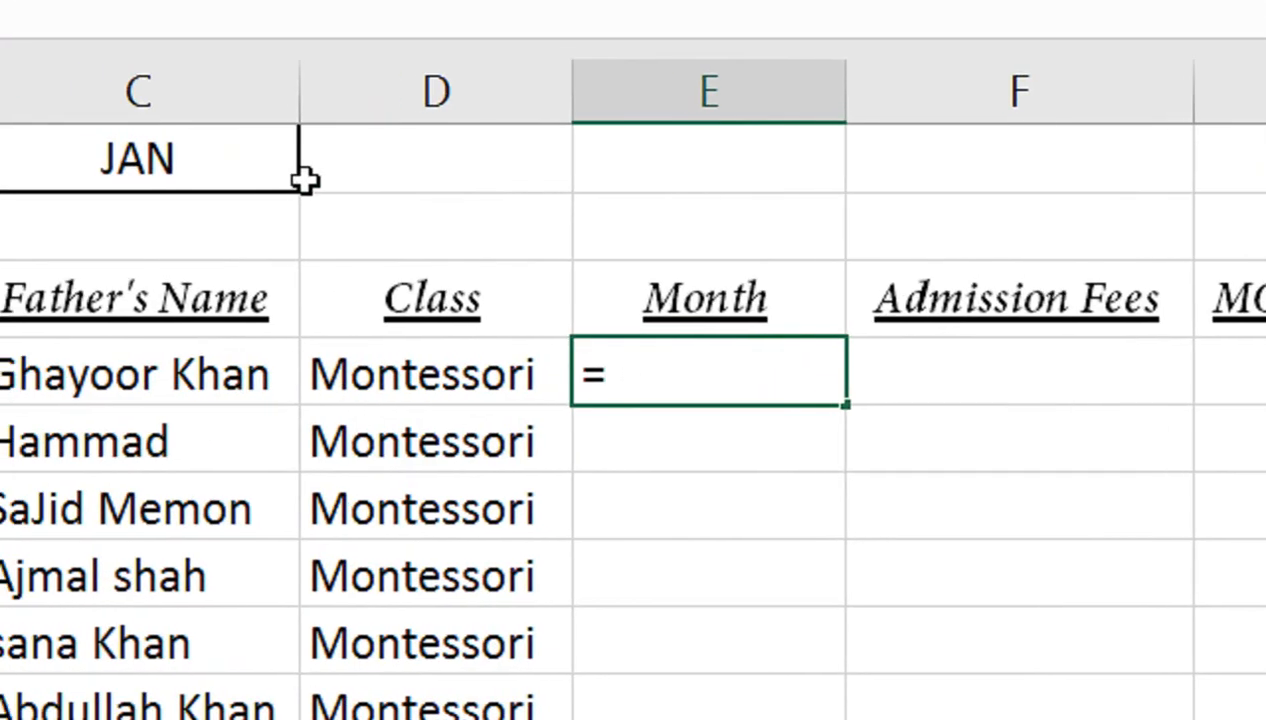
{"action": "left_click", "coordinate": [285, 170]}
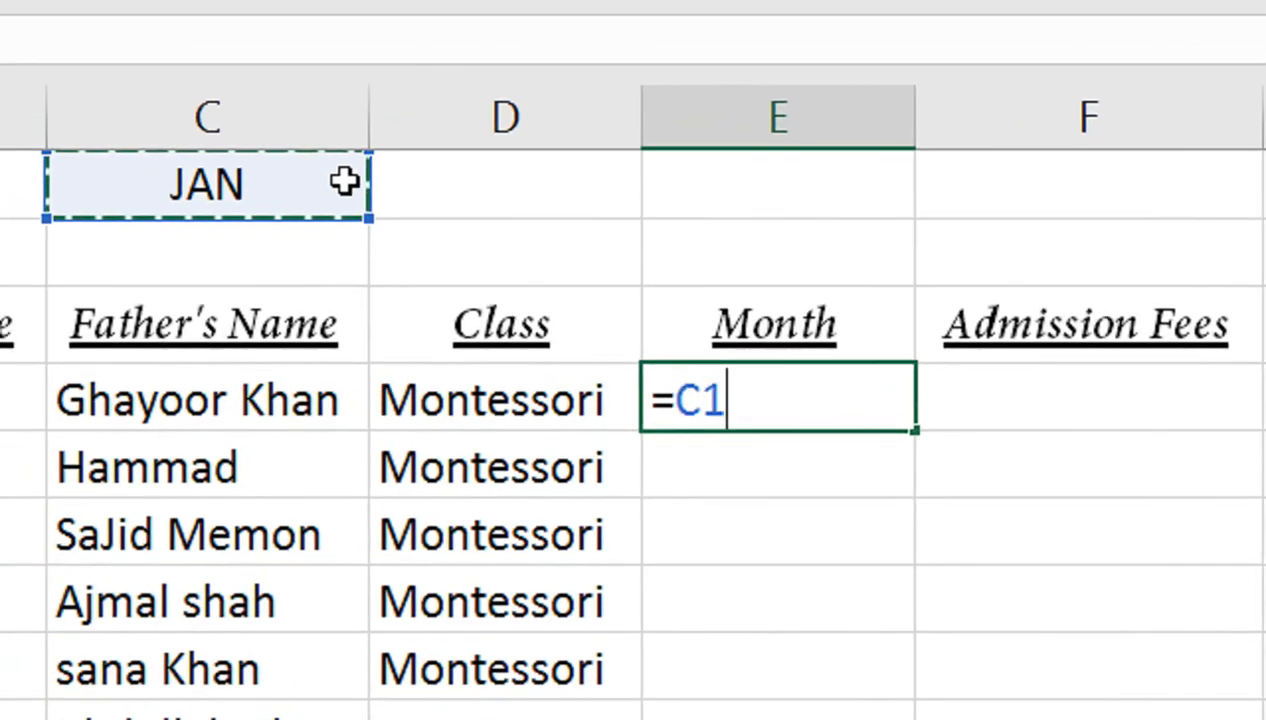
{"action": "key", "text": "F4"}
{"action": "key", "text": "Return"}
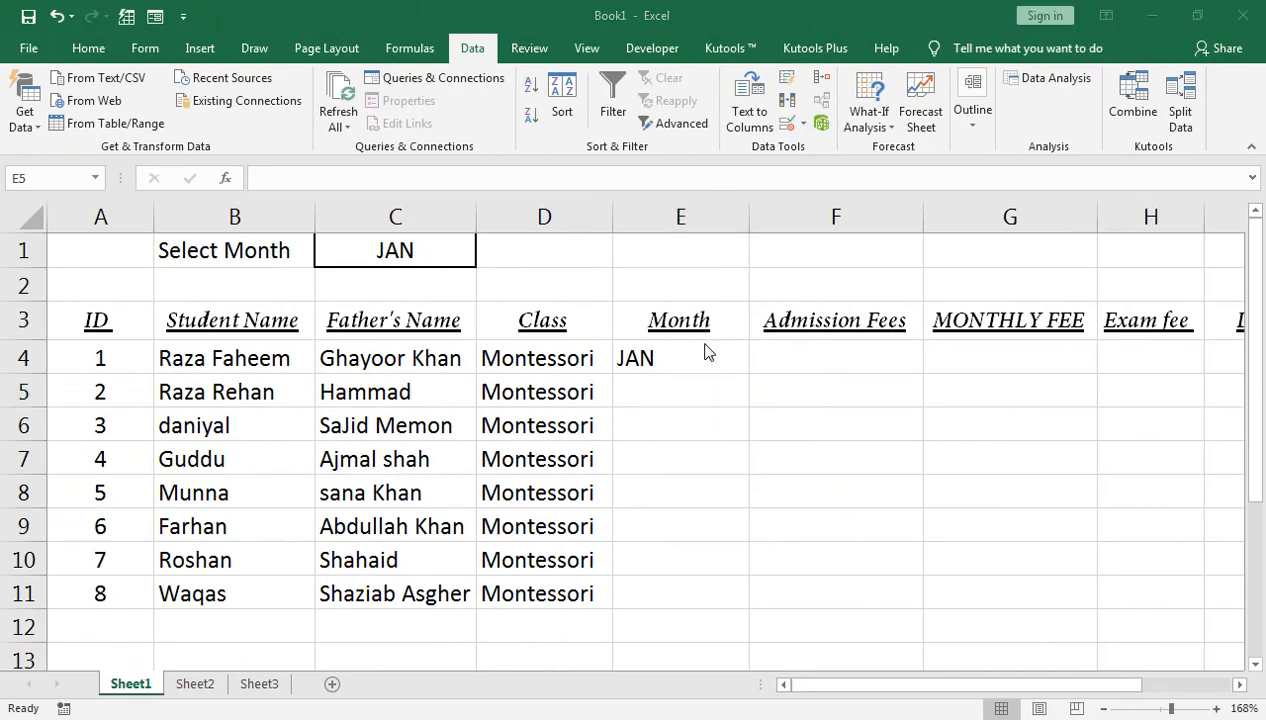
{"action": "left_click", "coordinate": [704, 358]}
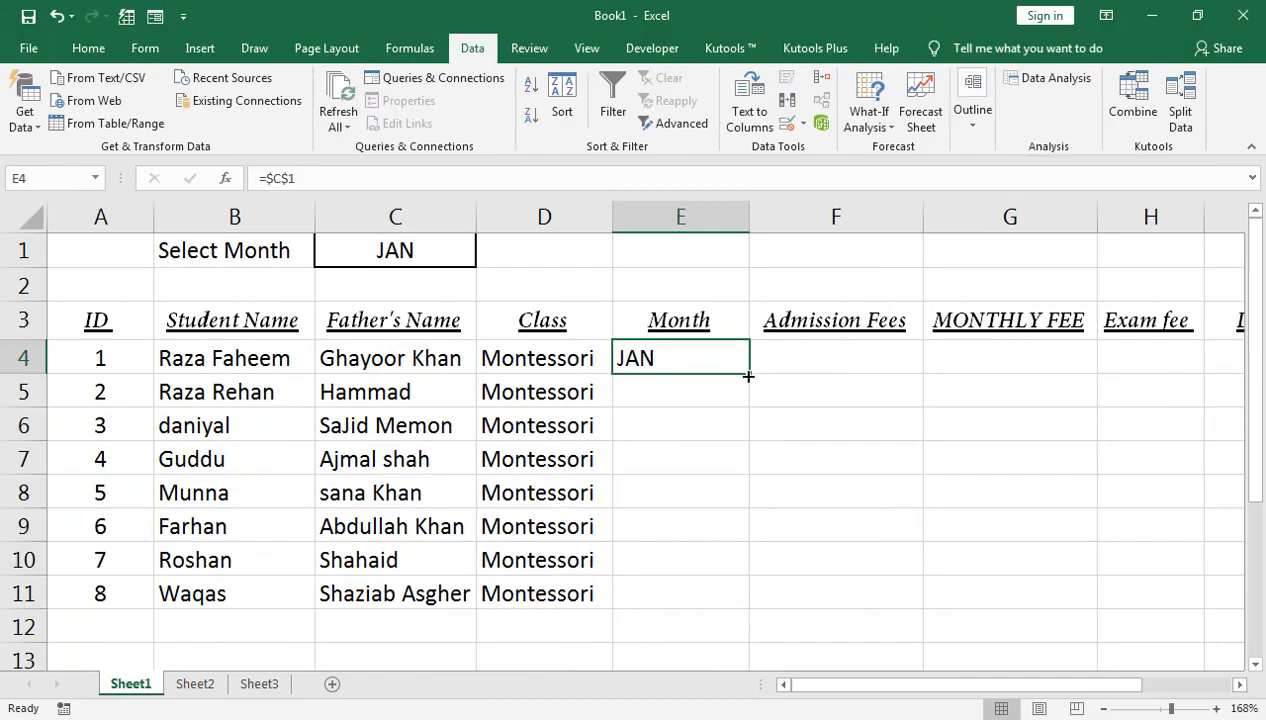
{"action": "double_click", "coordinate": [748, 376]}
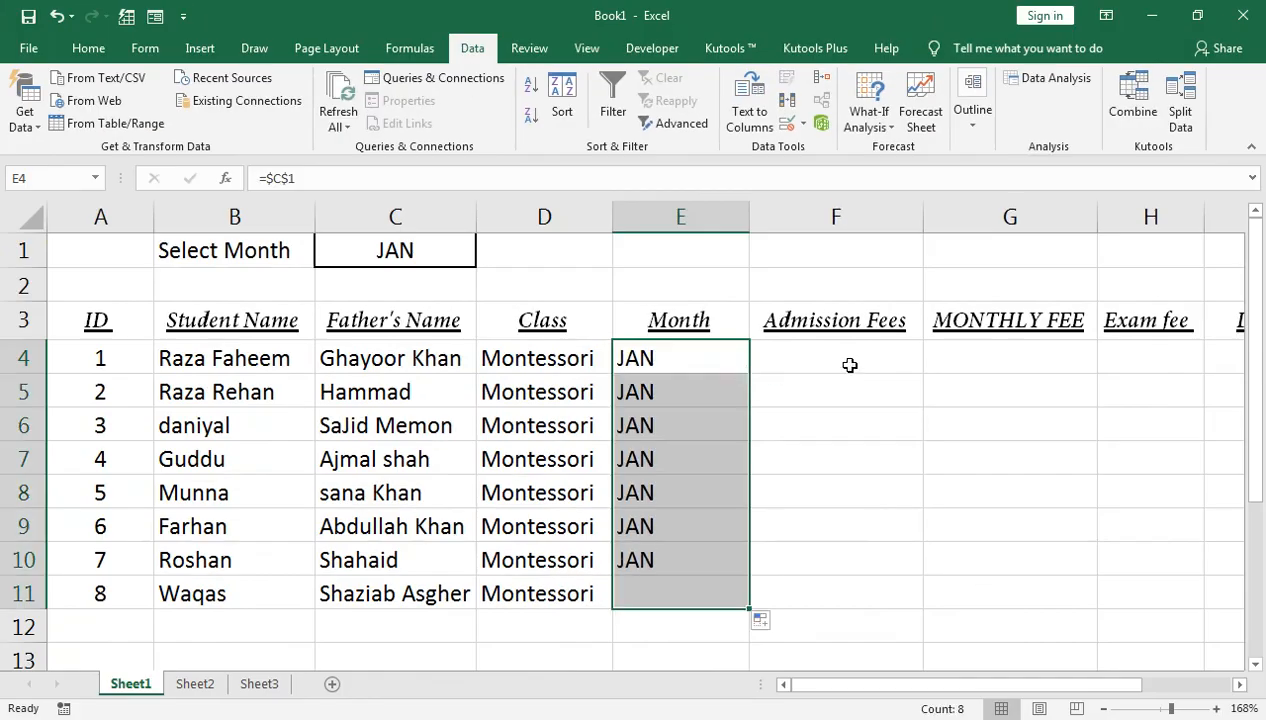
Step: Enter 1200 as the monthly fee in G4 and fill it down to G11
{"action": "double_click", "coordinate": [946, 356]}
{"action": "key", "text": "Return"}
{"action": "left_click", "coordinate": [946, 356]}
{"action": "type", "text": "1200"}
{"action": "key", "text": "Return"}
{"action": "left_click", "coordinate": [944, 356]}
{"action": "key", "text": "shift+Down"}
{"action": "key", "text": "shift+Down"}
{"action": "key", "text": "shift+Down"}
{"action": "key", "text": "shift+Down"}
{"action": "key", "text": "shift+Down"}
{"action": "key", "text": "shift+Down"}
{"action": "key", "text": "shift+Down"}
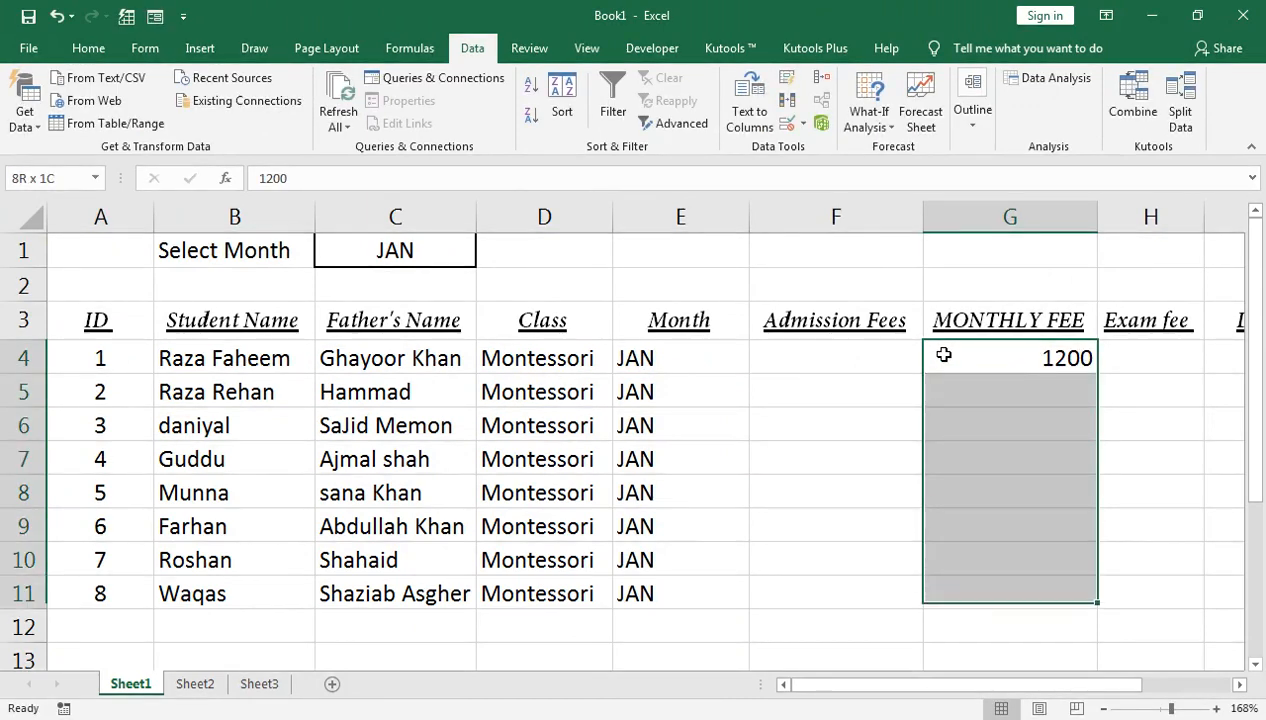
{"action": "key", "text": "ctrl+d"}
Step: Enter a 500 admission fee in F7 and a 1500 exam fee in H11
{"action": "key", "text": "Left"}
{"action": "key", "text": "Down"}
{"action": "key", "text": "Down"}
{"action": "key", "text": "Down"}
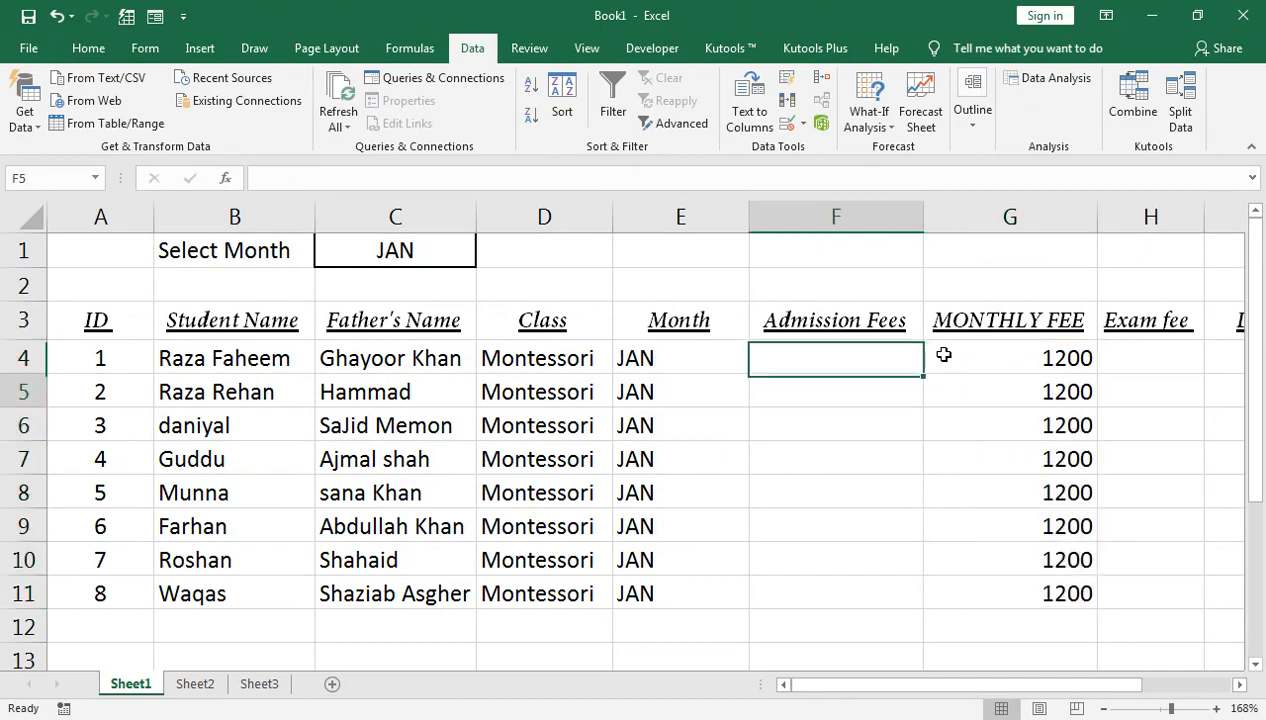
{"action": "type", "text": "500"}
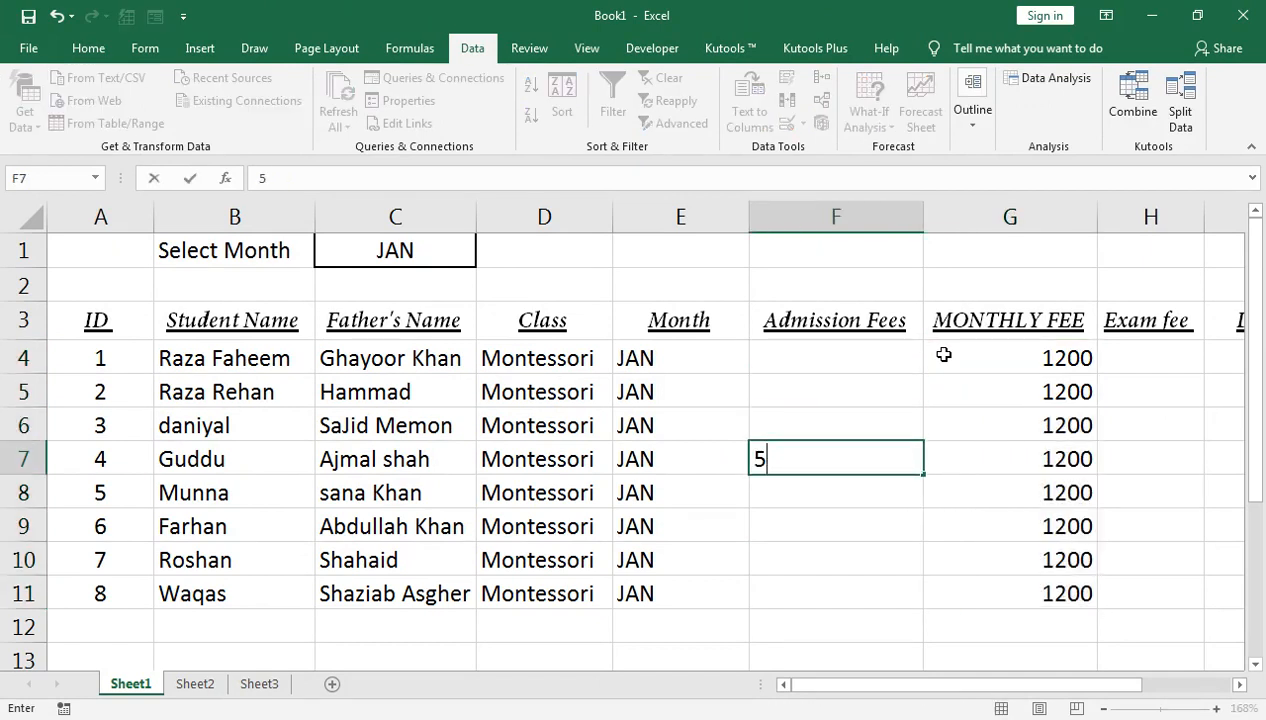
{"action": "key", "text": "Return"}
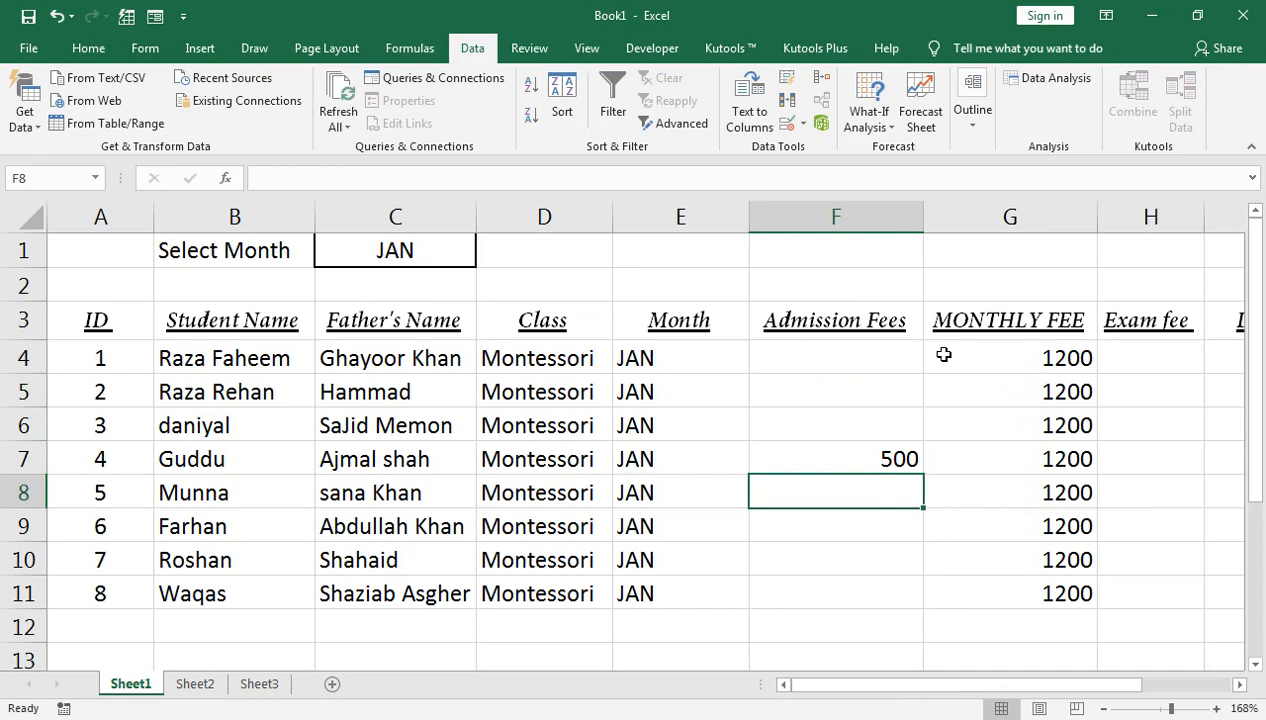
{"action": "key", "text": "Right"}
{"action": "key", "text": "Right"}
{"action": "key", "text": "Down"}
{"action": "key", "text": "Down"}
{"action": "key", "text": "Down"}
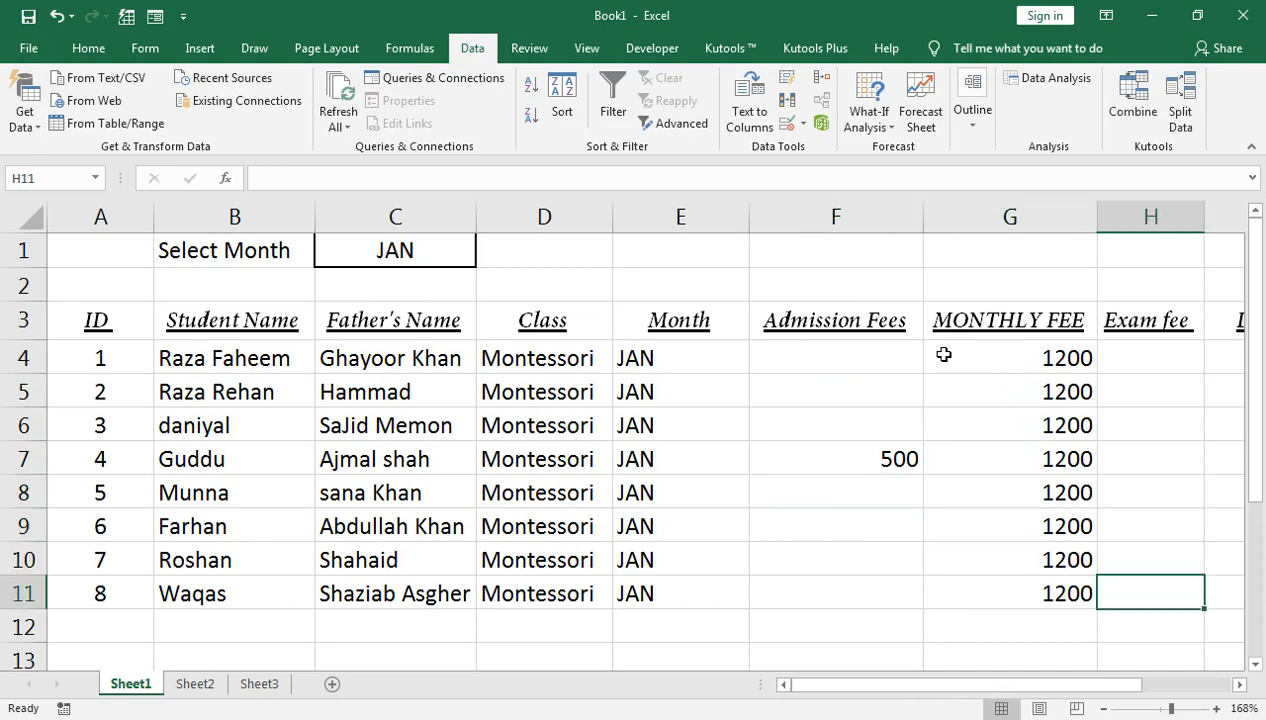
{"action": "type", "text": "1500"}
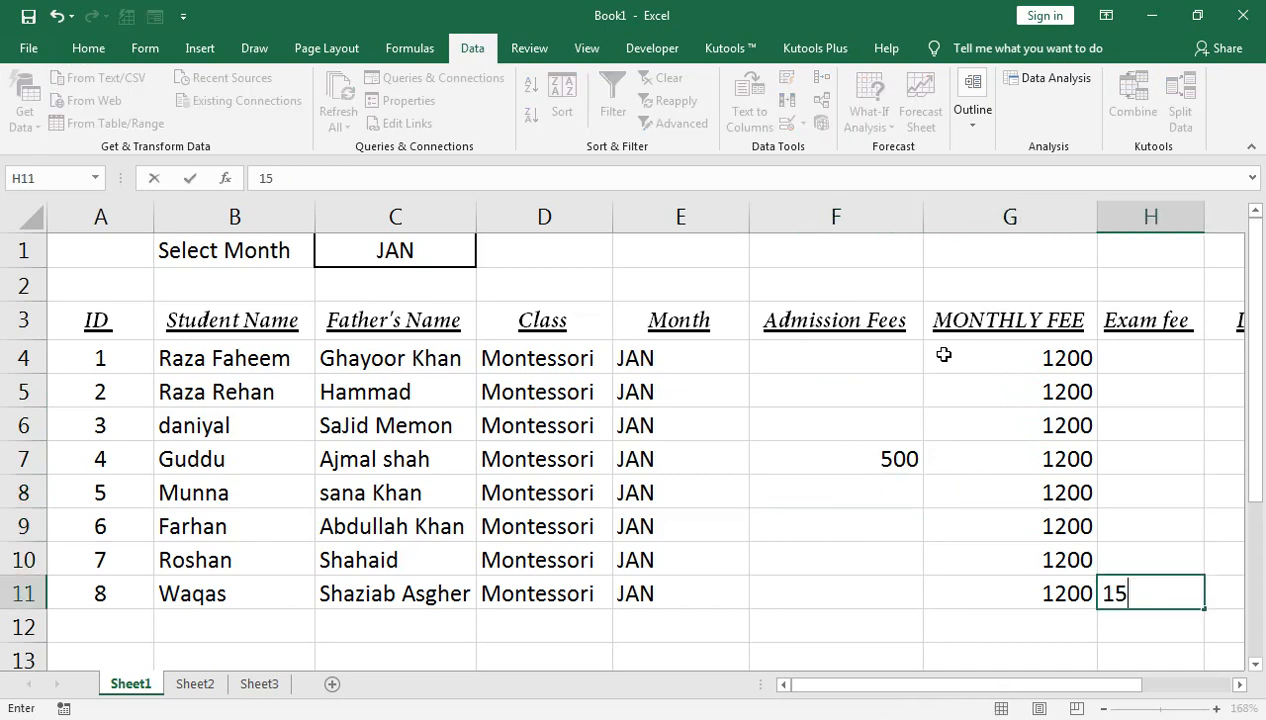
{"action": "key", "text": "Return"}
{"action": "key", "text": "Right"}
{"action": "key", "text": "Right"}
{"action": "key", "text": "Up"}
{"action": "key", "text": "Up"}
{"action": "key", "text": "Up"}
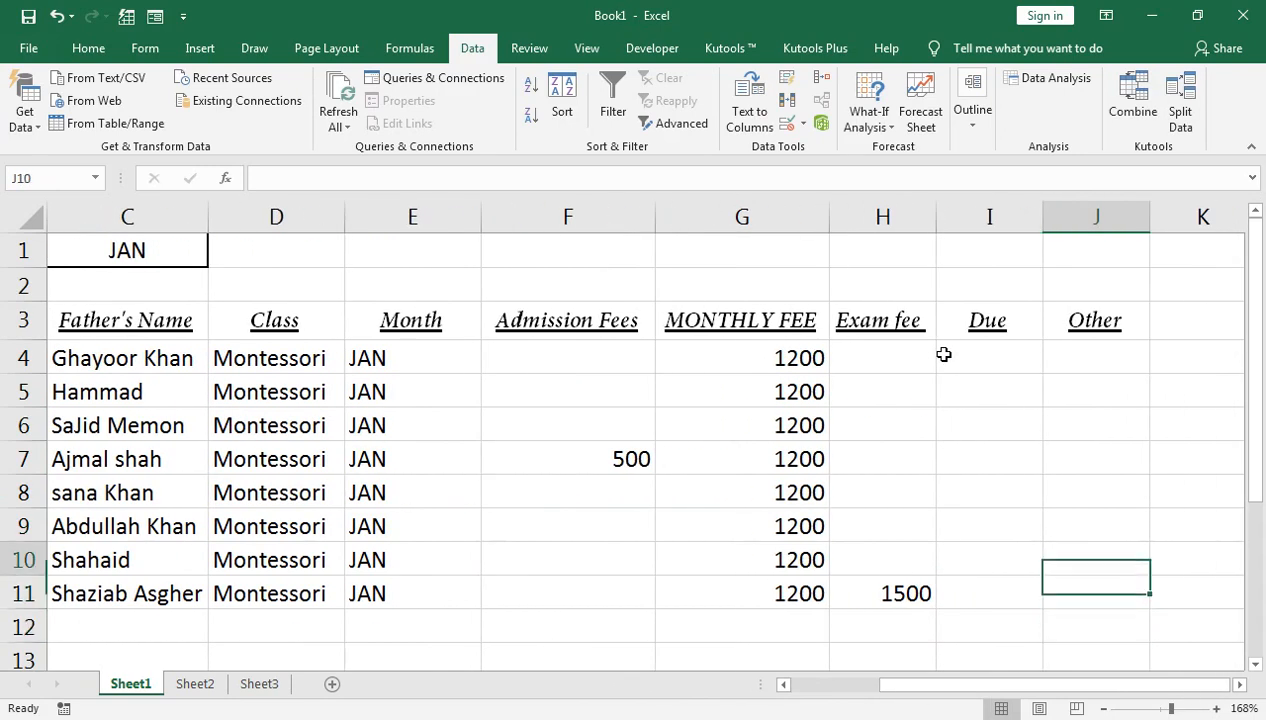
{"action": "key", "text": "Left"}
{"action": "key", "text": "Left"}
{"action": "key", "text": "Left"}
{"action": "key", "text": "Left"}
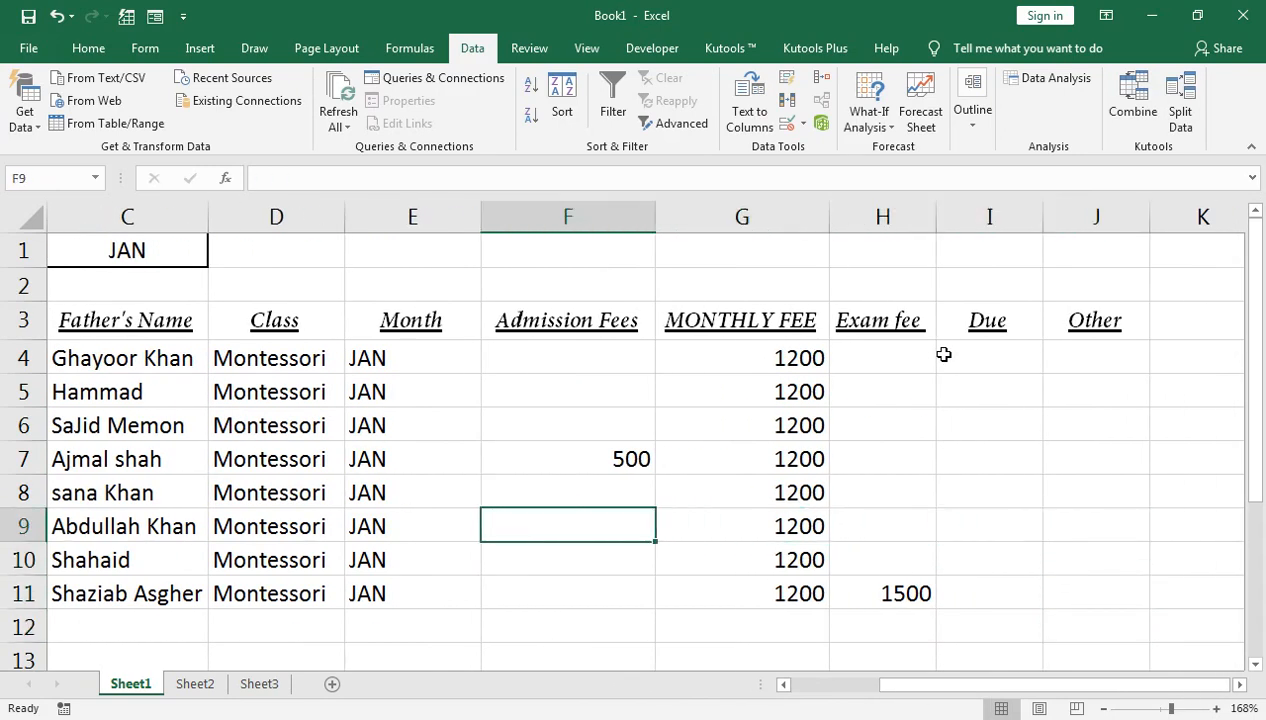
Step: Start an INDEX formula in Sheet2's D8 using the Sheet1 name range B4:B11
{"action": "left_click", "coordinate": [214, 690]}
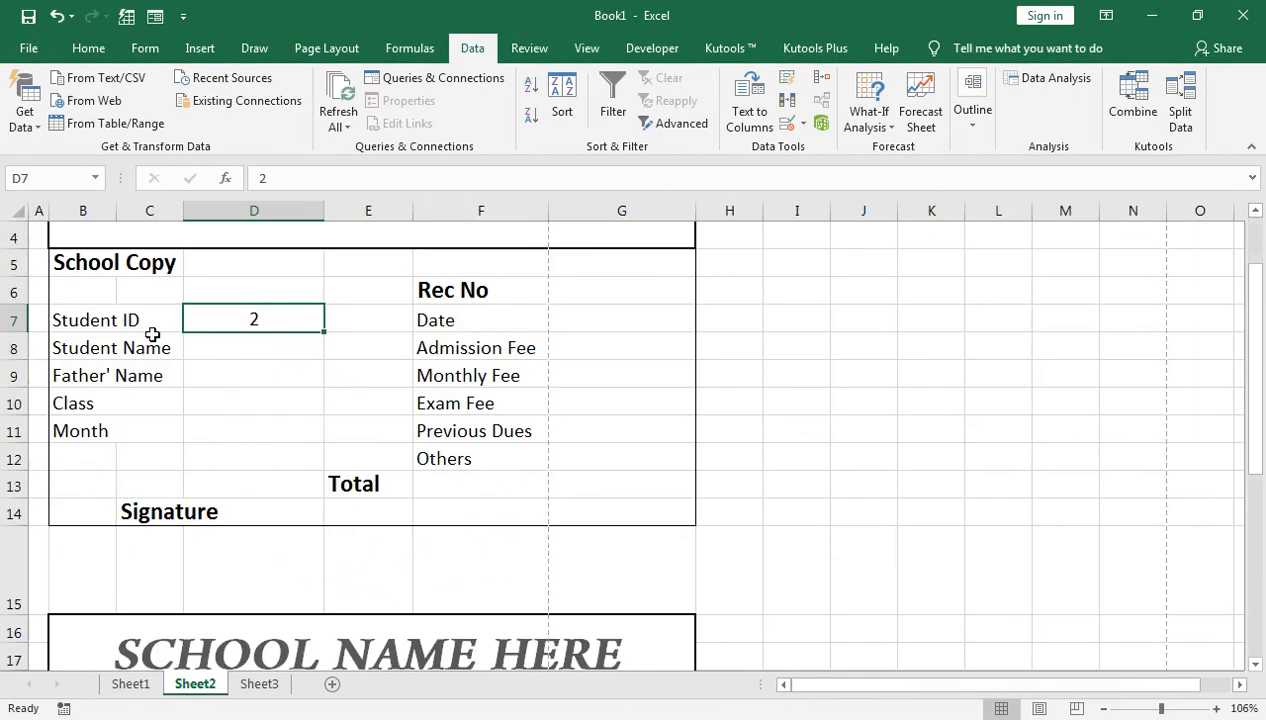
{"action": "scroll", "coordinate": [158, 335], "scroll_direction": "up", "scroll_amount": 1}
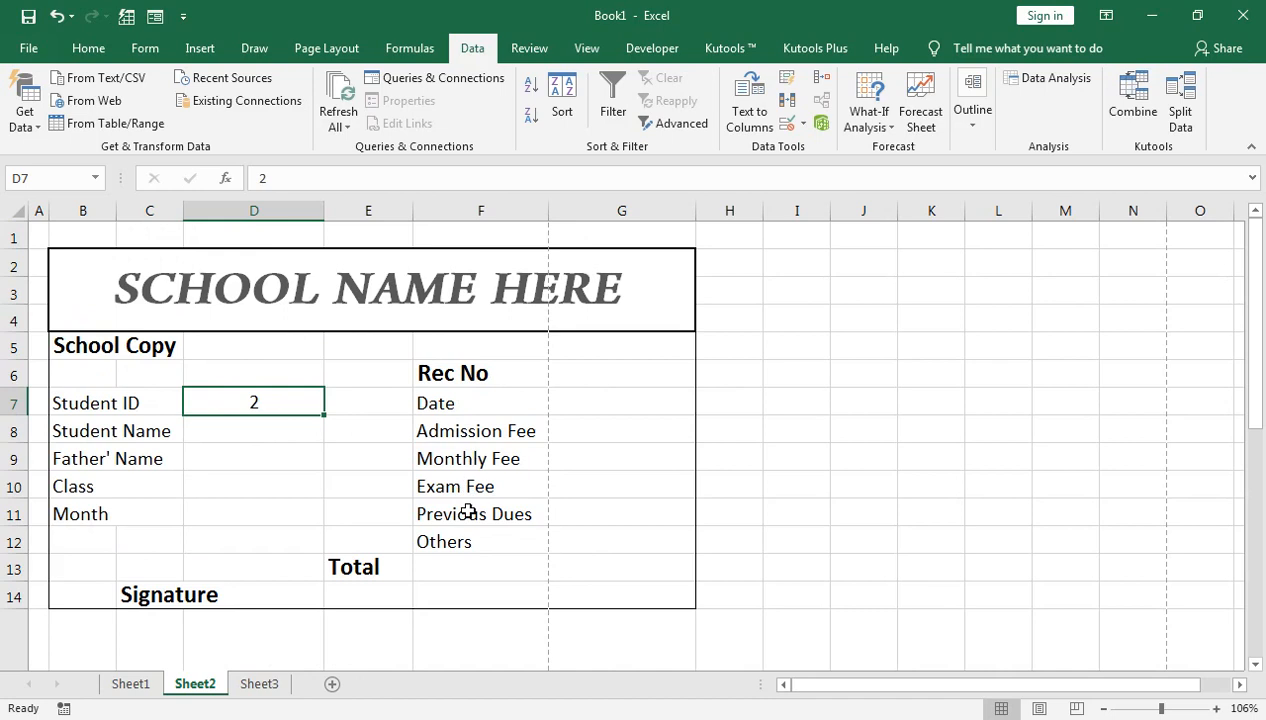
{"action": "left_click", "coordinate": [252, 430]}
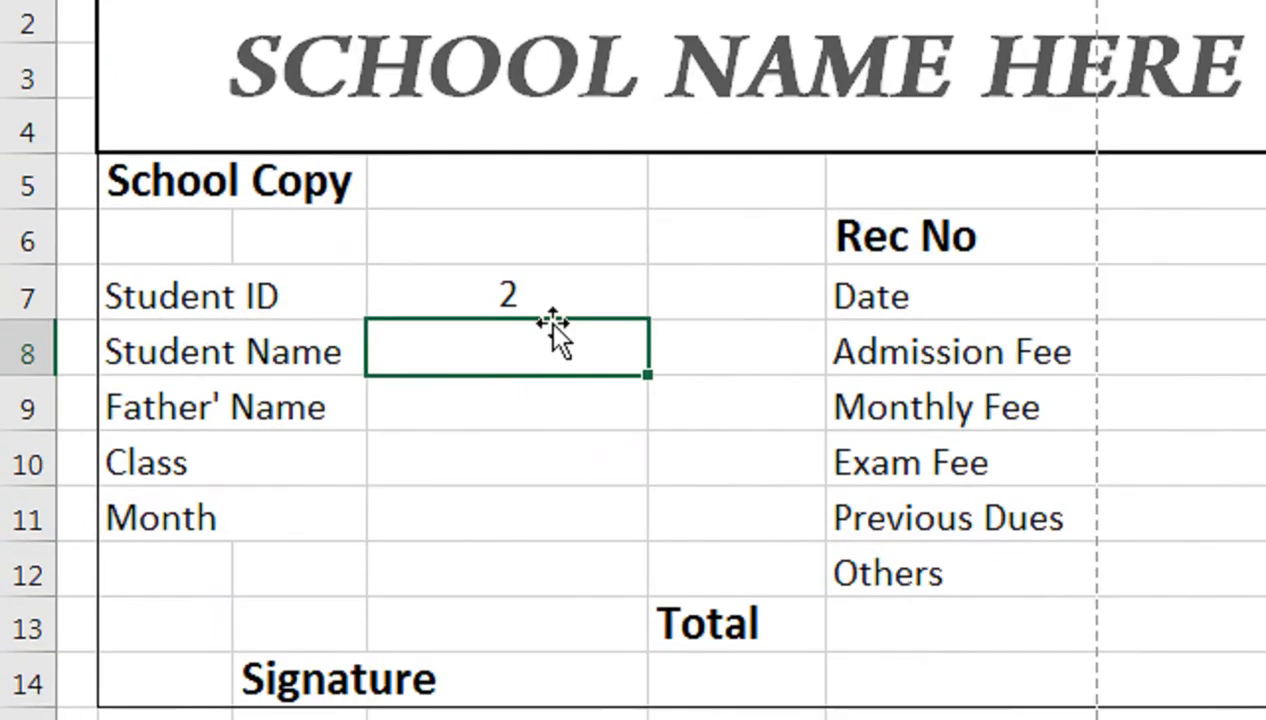
{"action": "type", "text": "=IND"}
{"action": "key", "text": "Tab"}
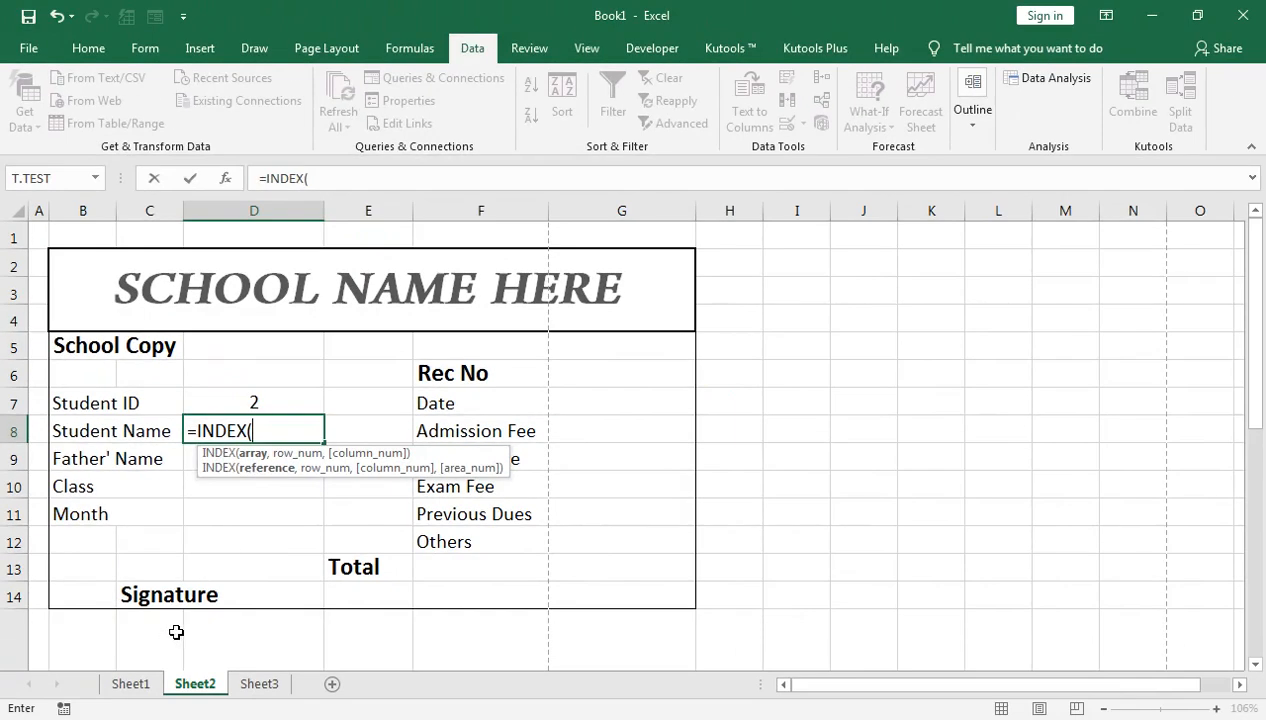
{"action": "left_click", "coordinate": [155, 686]}
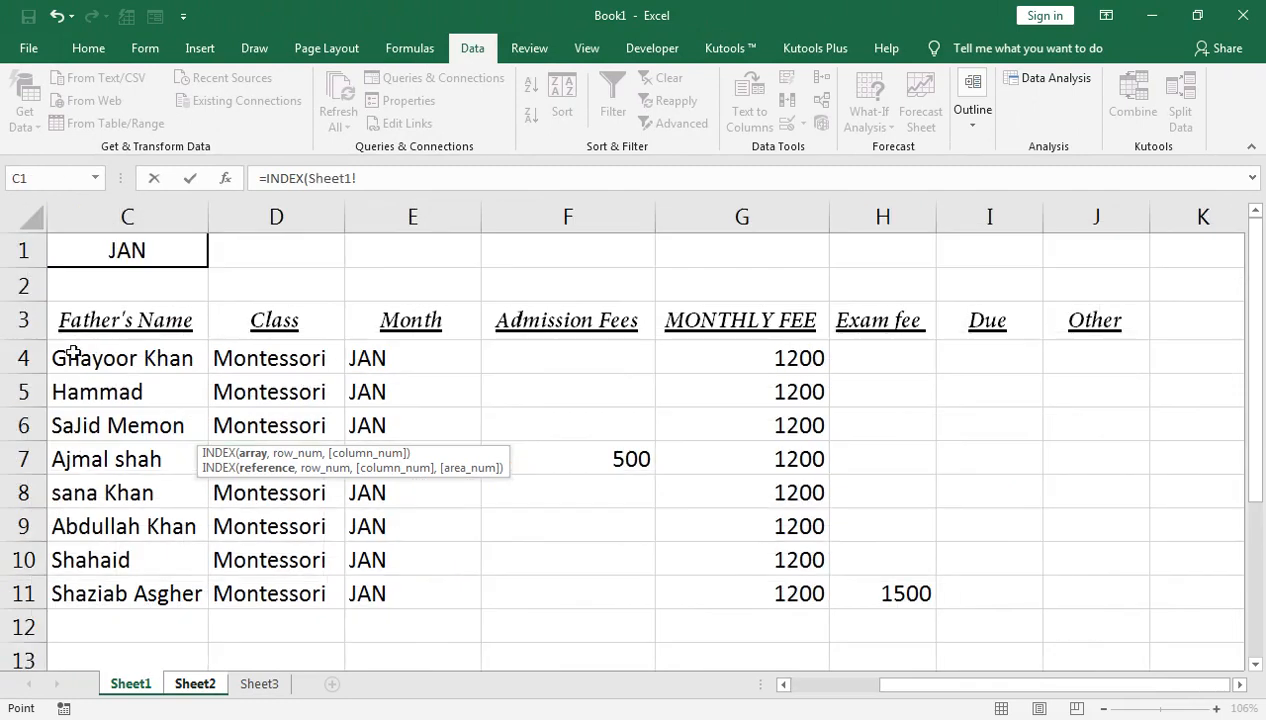
{"action": "left_click_drag", "start_coordinate": [883, 685], "coordinate": [780, 688]}
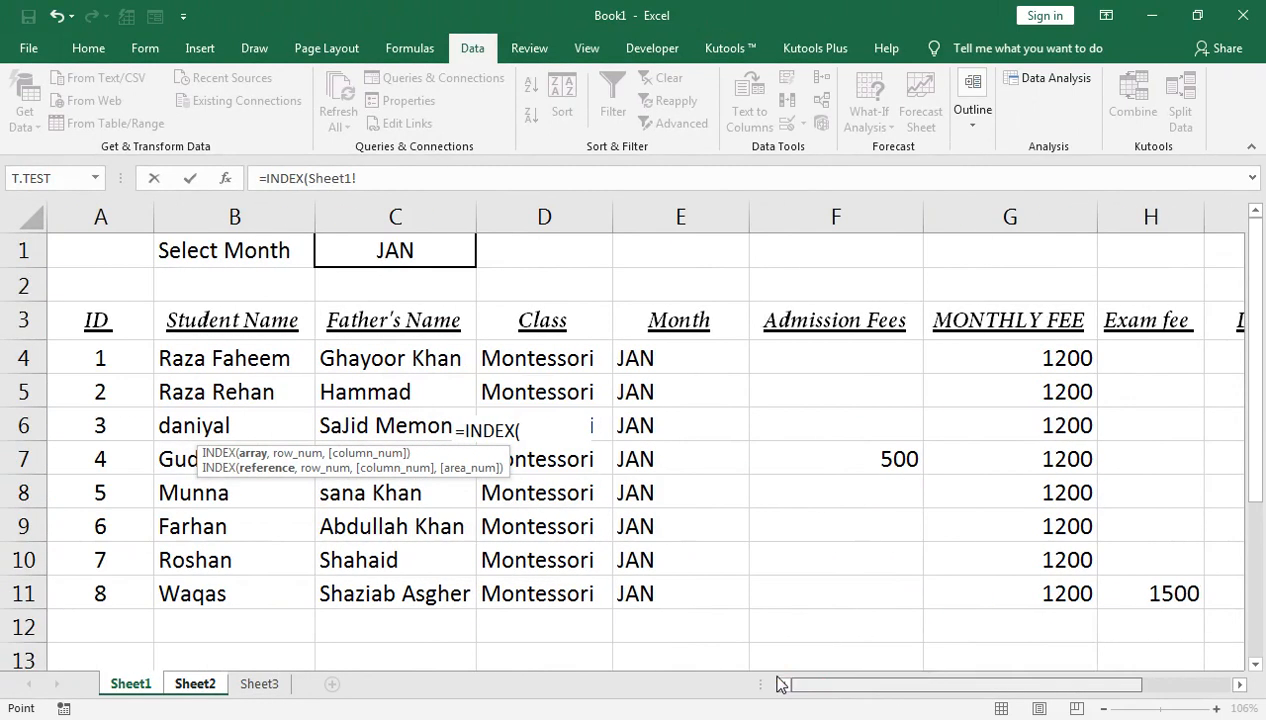
{"action": "left_click", "coordinate": [240, 345]}
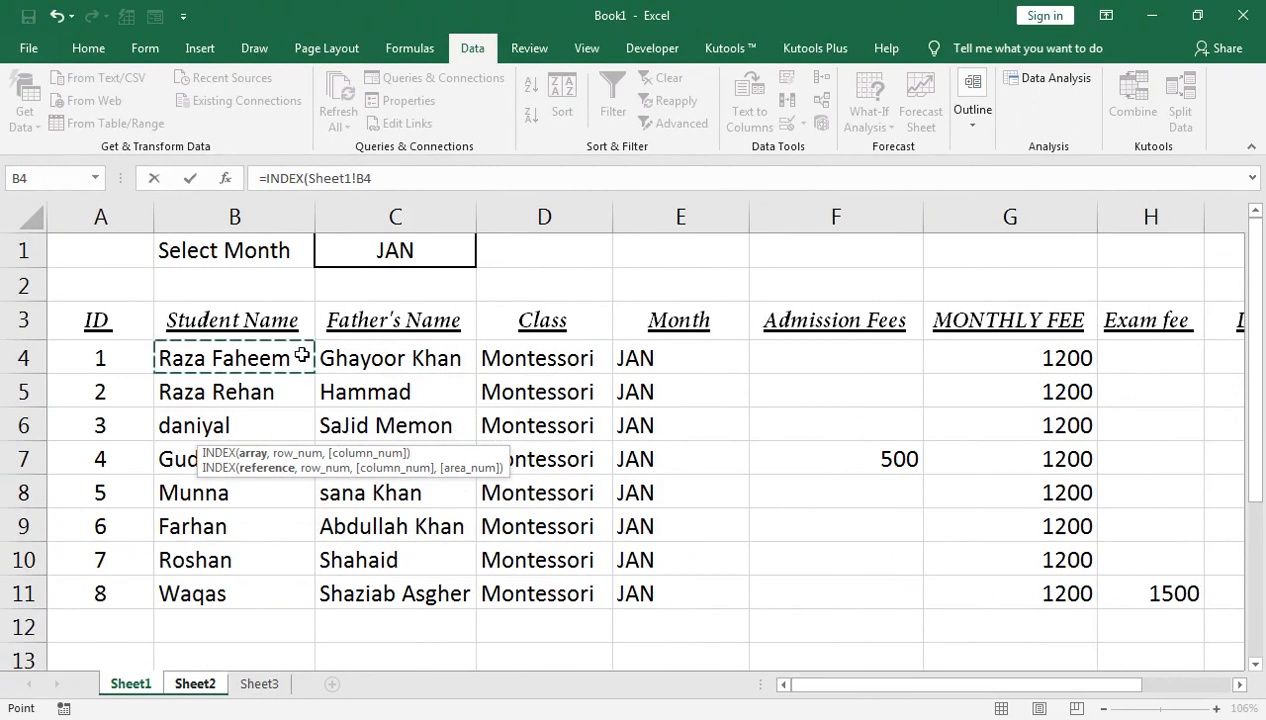
{"action": "key", "text": "ctrl+shift+Down"}
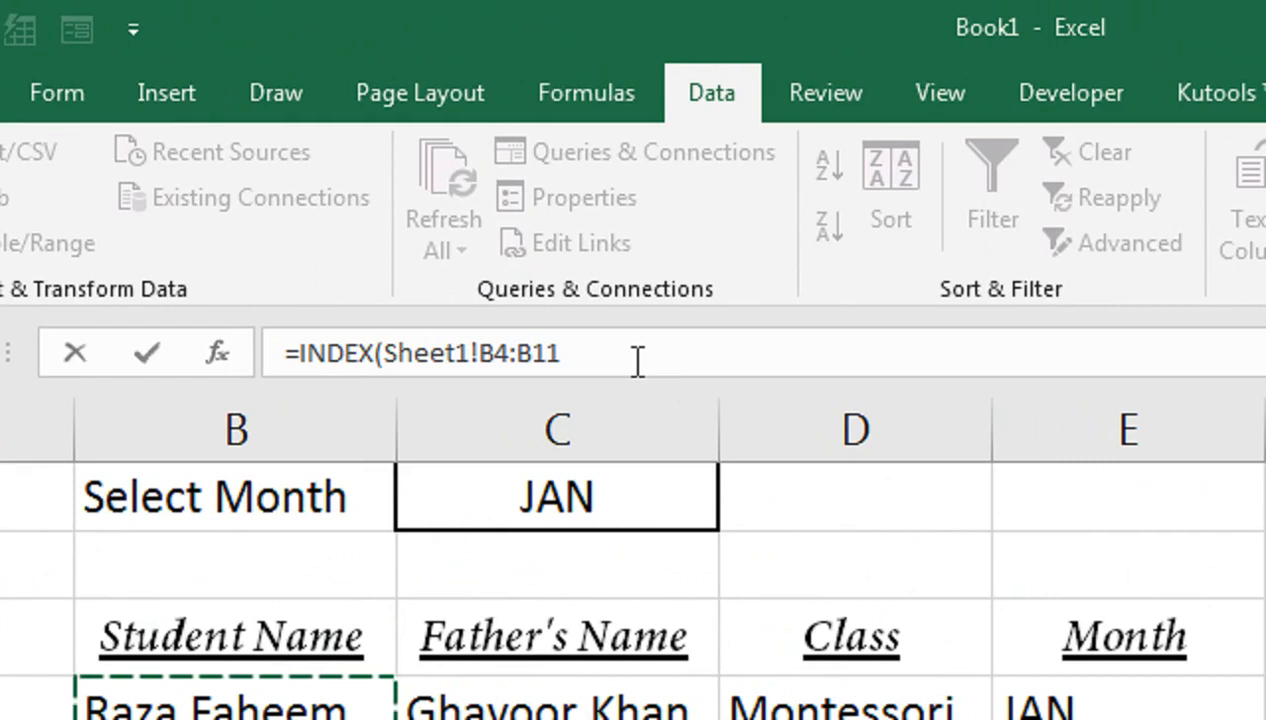
Step: Complete it with MATCH(Sheet2!D7,Sheet1!A4:A11,0) so D8 shows student ID 2's name
{"action": "type", "text": ",MATCH("}
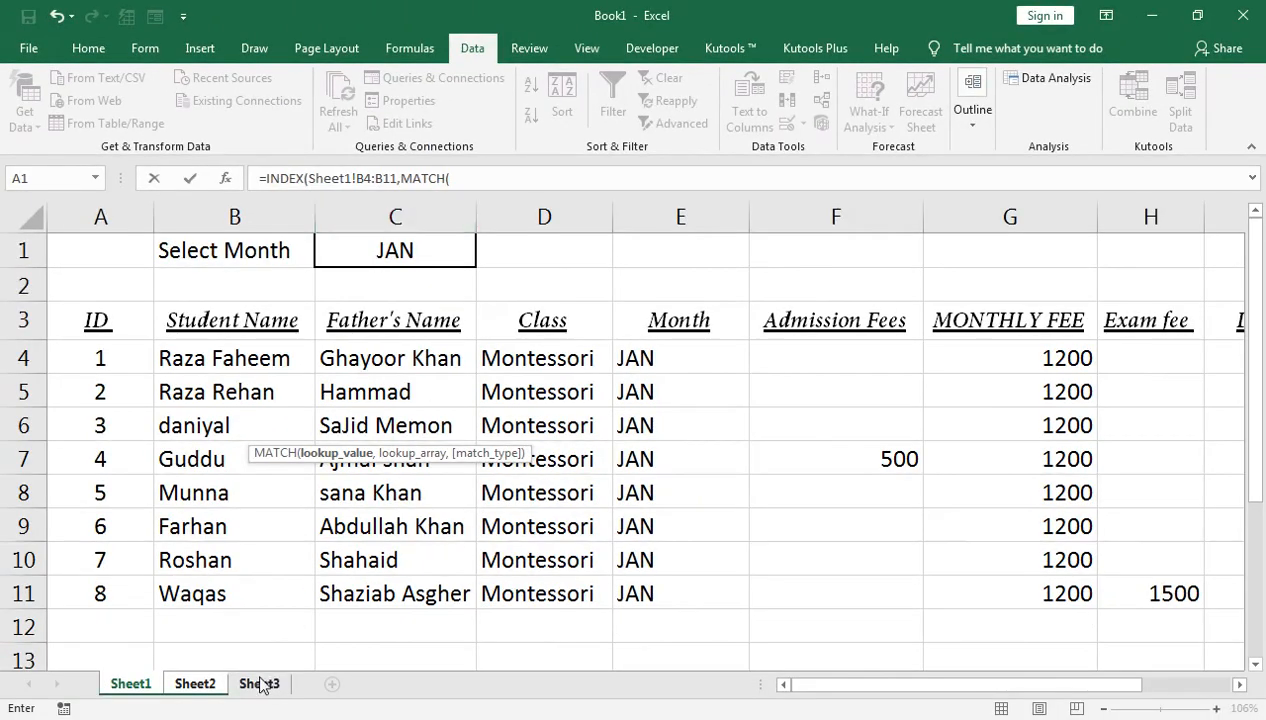
{"action": "left_click", "coordinate": [189, 684]}
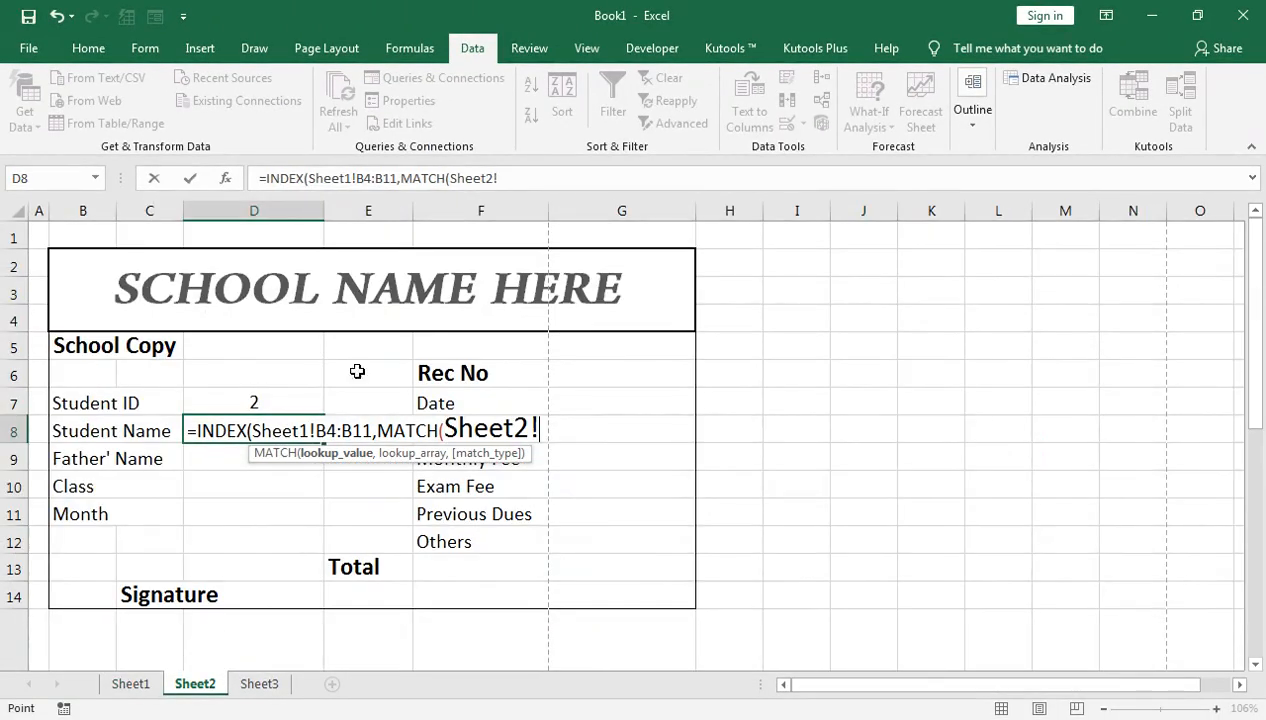
{"action": "left_click", "coordinate": [222, 400]}
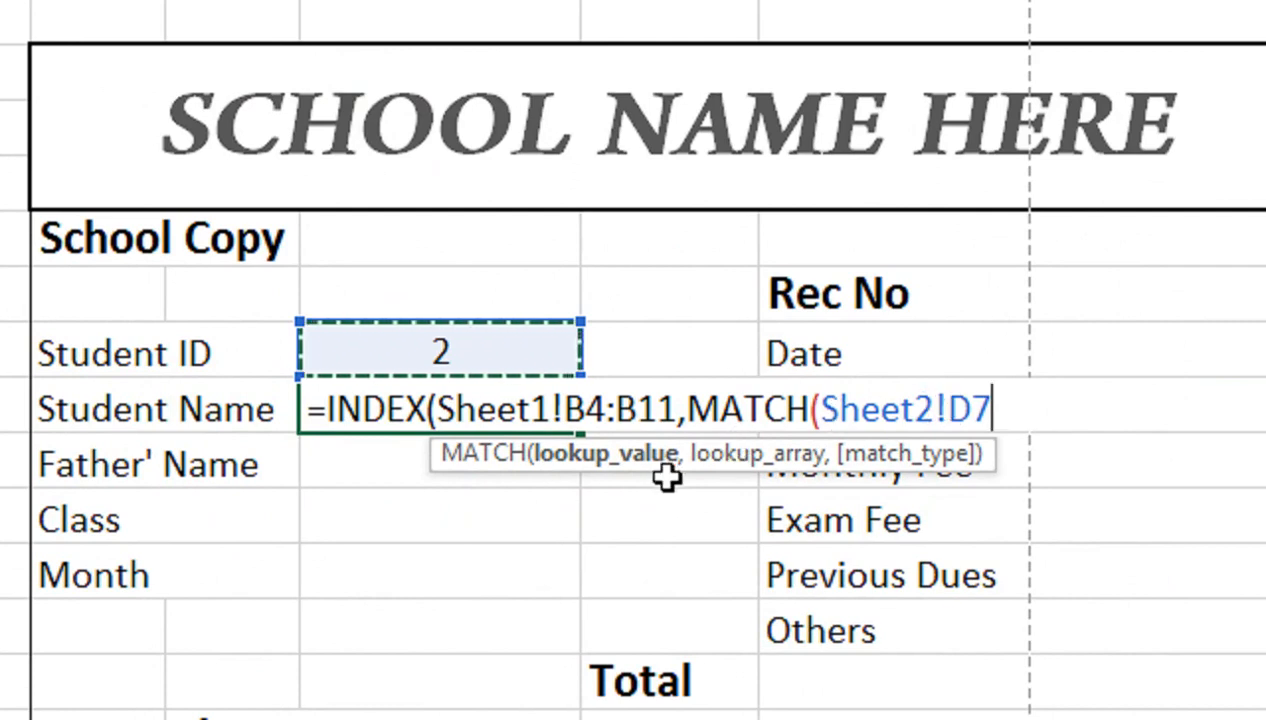
{"action": "type", "text": ","}
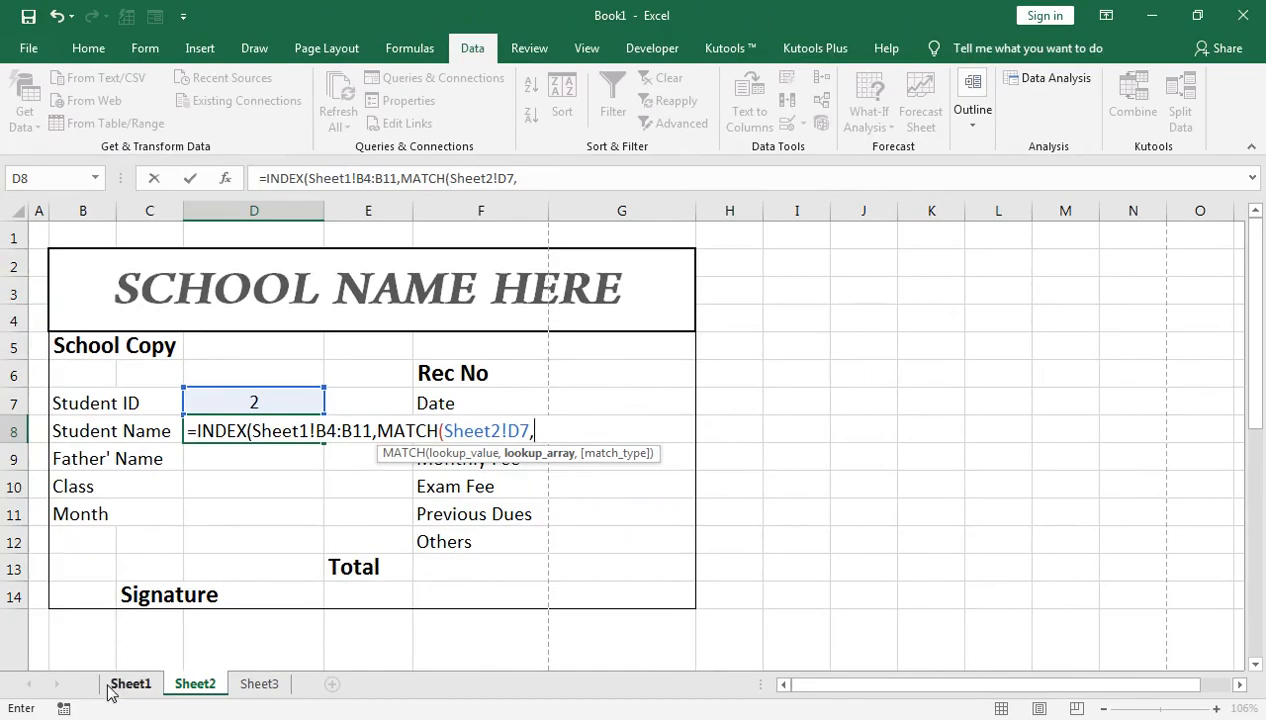
{"action": "left_click", "coordinate": [131, 684]}
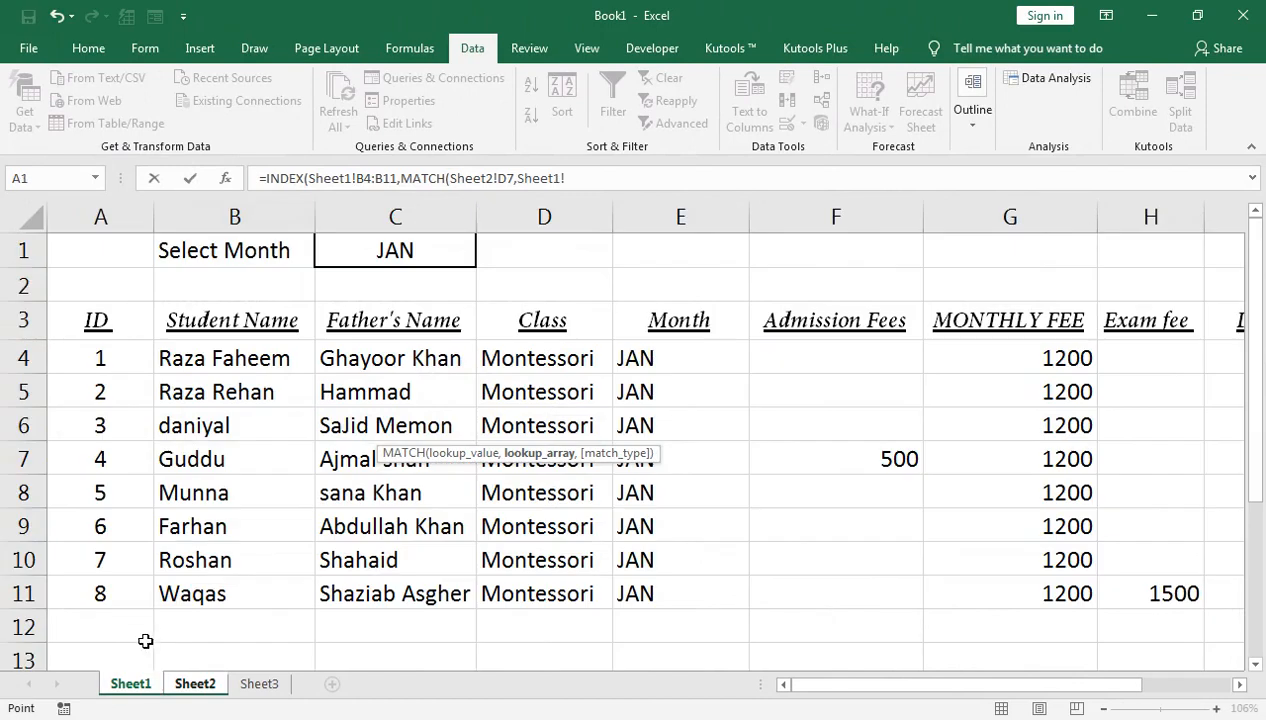
{"action": "left_click", "coordinate": [113, 330]}
{"action": "key", "text": "Down"}
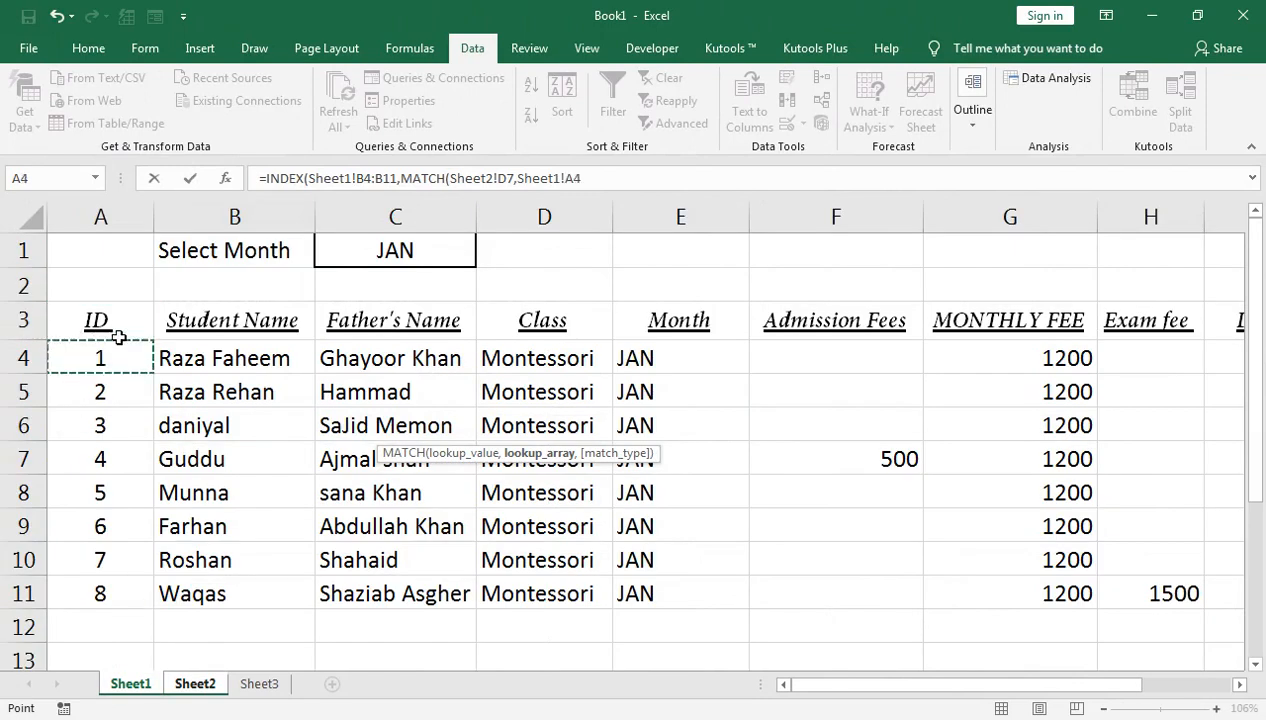
{"action": "key", "text": "ctrl+shift+Down"}
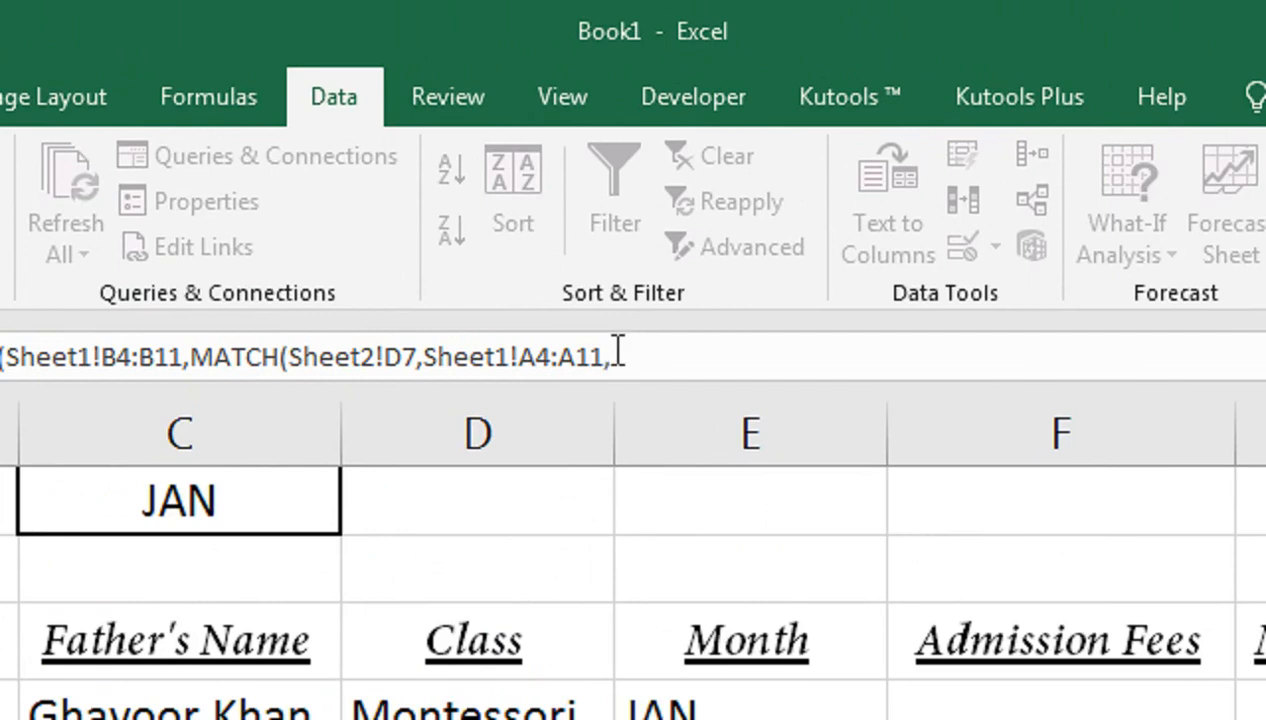
{"action": "type", "text": ","}
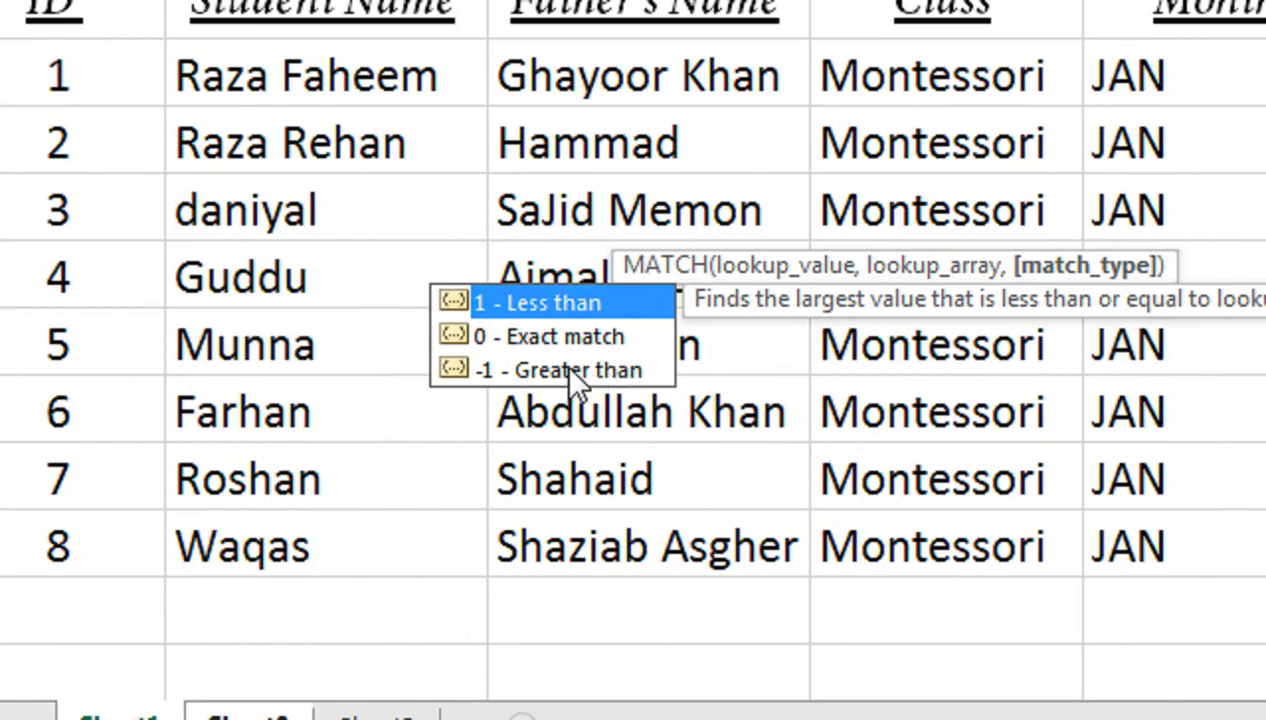
{"action": "left_click", "coordinate": [634, 340]}
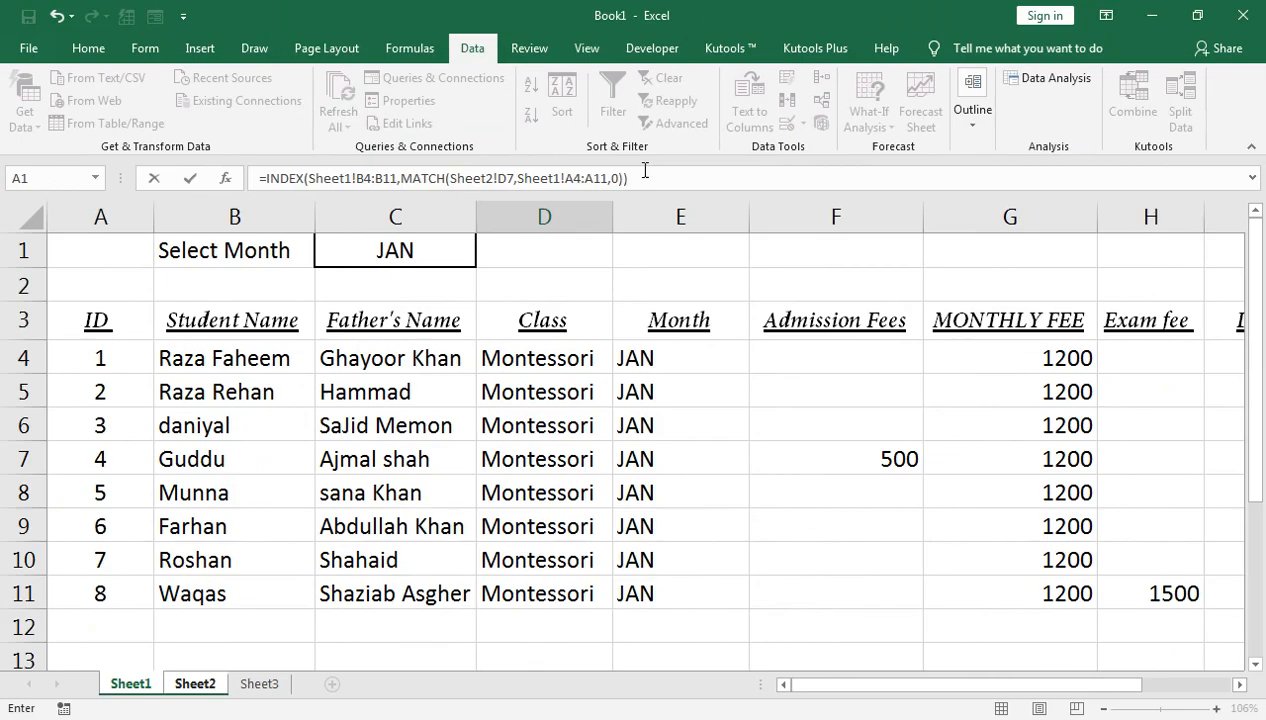
{"action": "key", "text": "Return"}
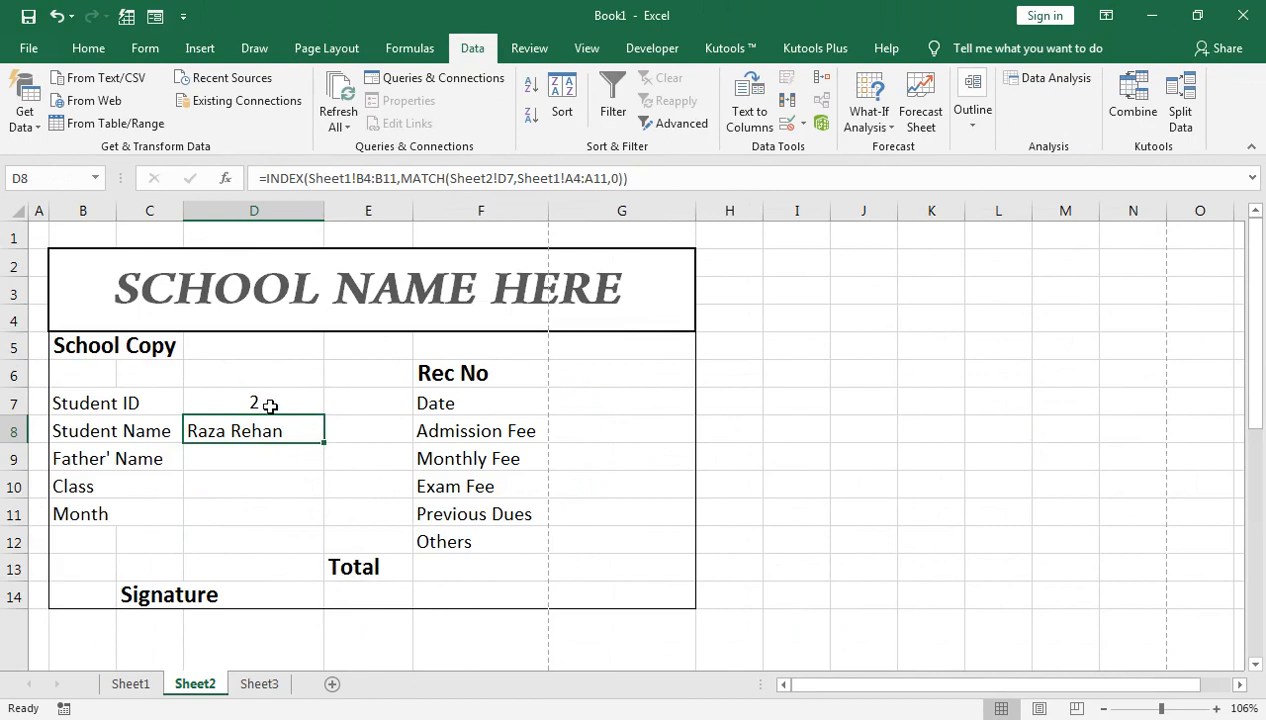
Step: Glance at Sheet1, then open D8's INDEX/MATCH formula on Sheet2 for editing
{"action": "left_click", "coordinate": [143, 684]}
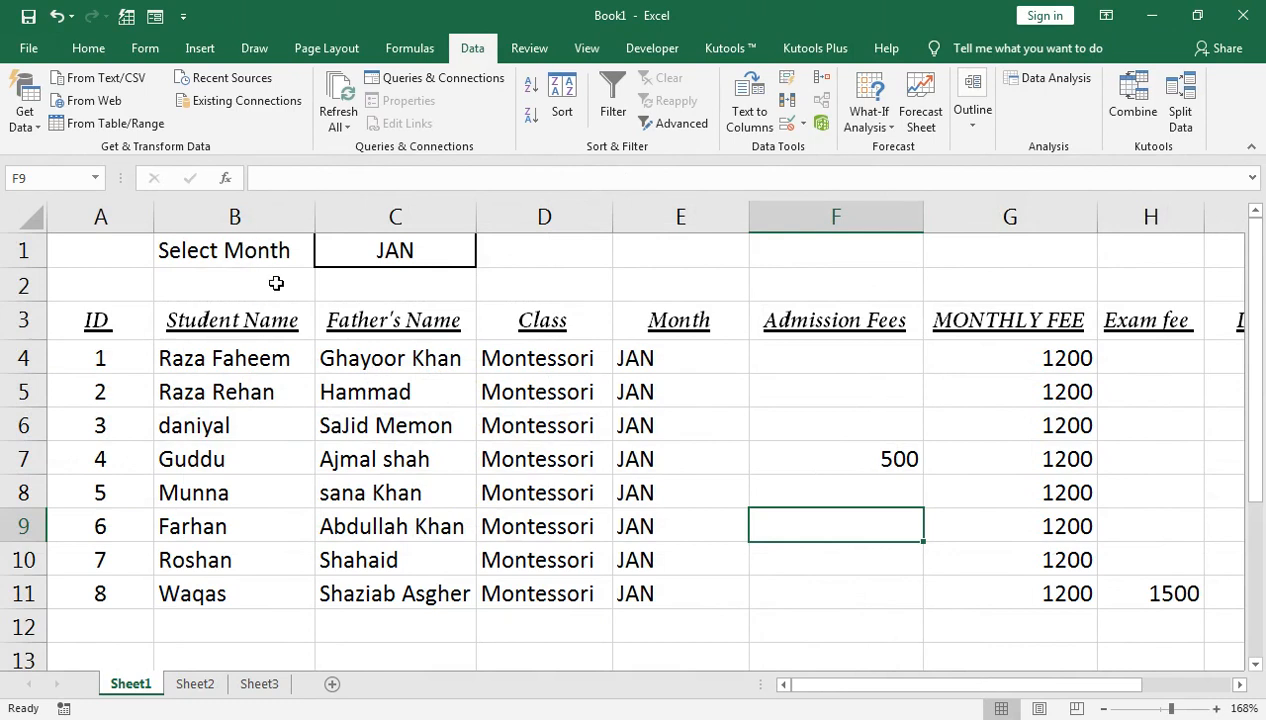
{"action": "left_click", "coordinate": [208, 685]}
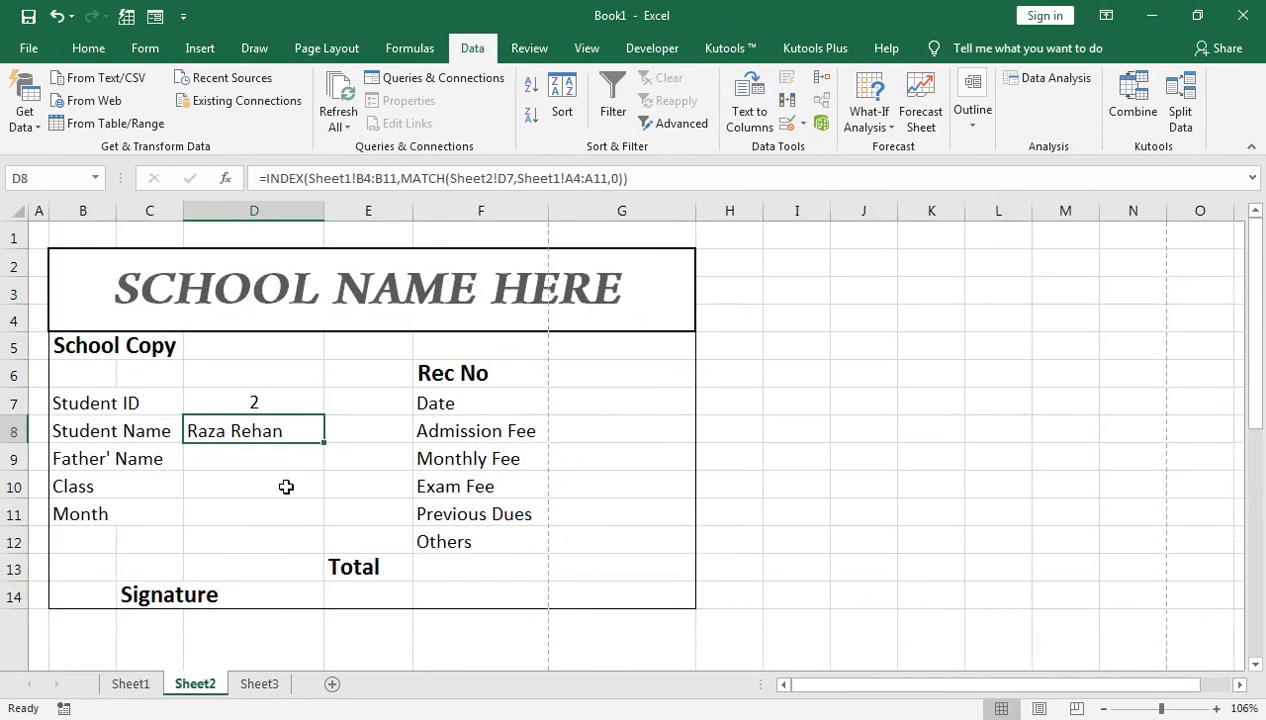
{"action": "double_click", "coordinate": [249, 429]}
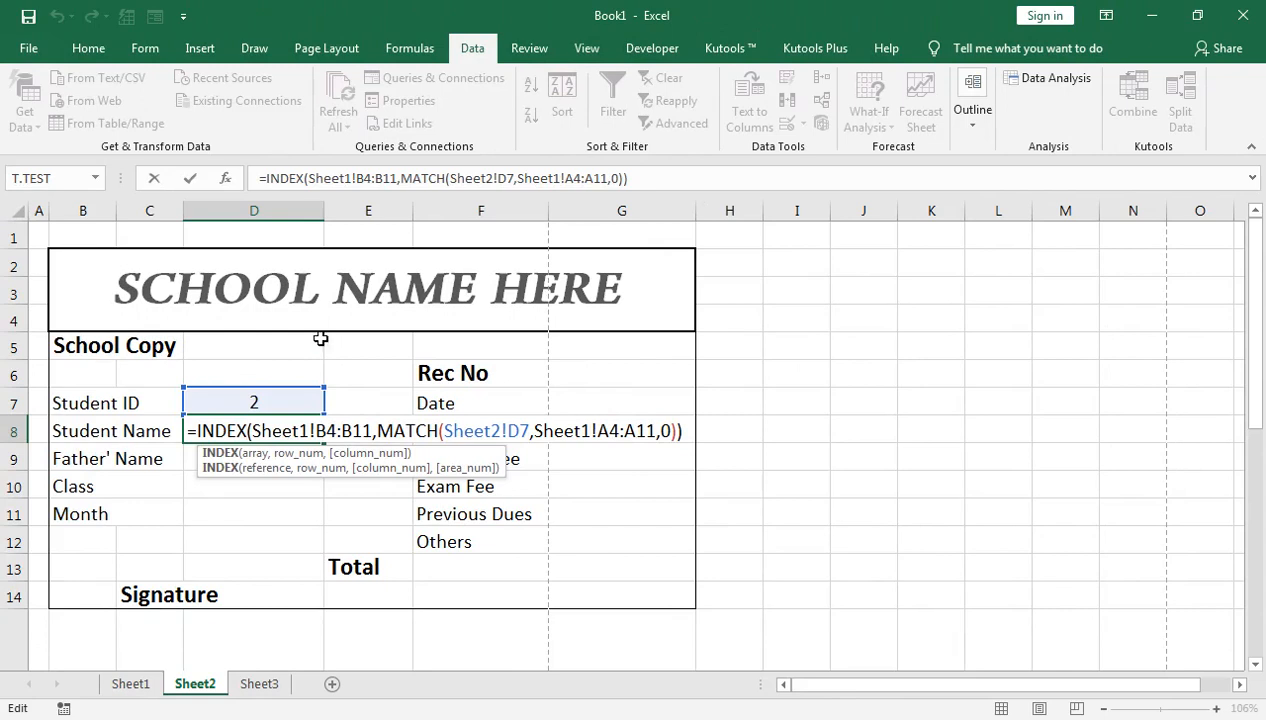
Step: Copy D8's lookup formula and paste it into the Father' Name cell D9
{"action": "left_click", "coordinate": [650, 177]}
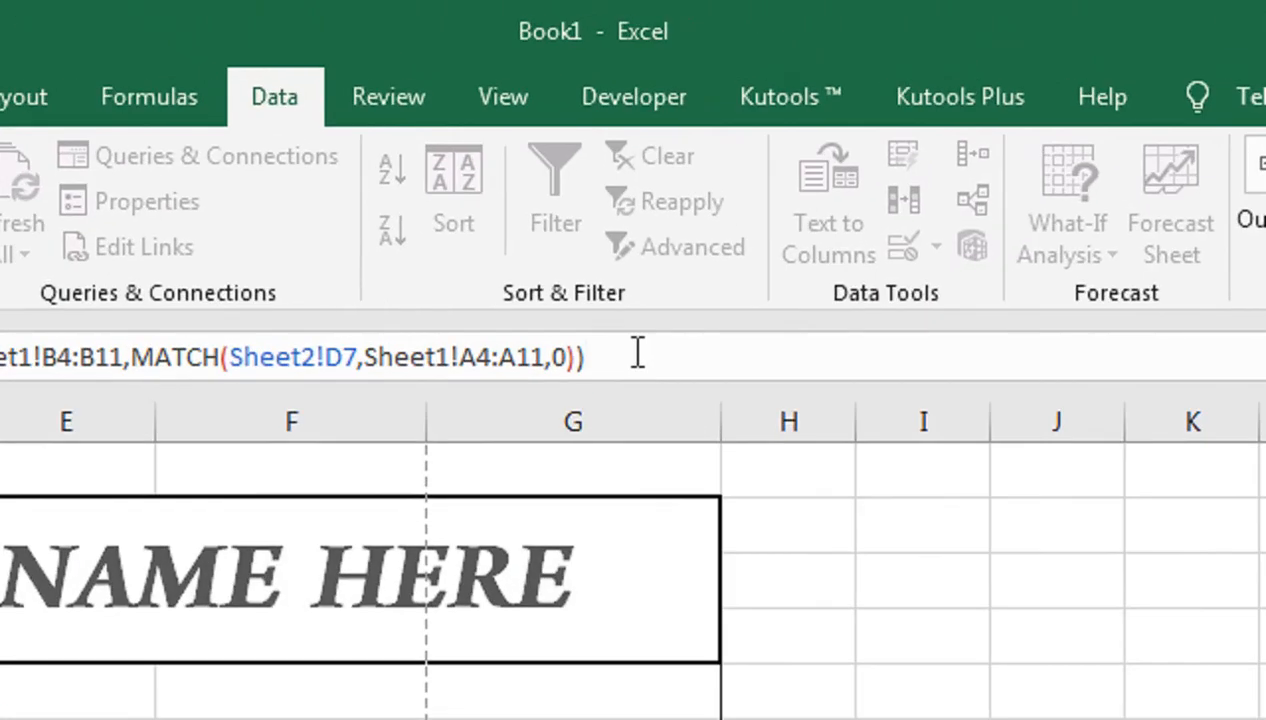
{"action": "key", "text": "shift+Left"}
{"action": "key", "text": "shift+Left"}
{"action": "key", "text": "shift+Left"}
{"action": "key", "text": "shift+Left"}
{"action": "key", "text": "shift+Left"}
{"action": "key", "text": "shift+Left"}
{"action": "key", "text": "shift+Left"}
{"action": "key", "text": "shift+Left"}
{"action": "key", "text": "shift+Left"}
{"action": "key", "text": "shift+Left"}
{"action": "key", "text": "shift+Left"}
{"action": "key", "text": "shift+Left"}
{"action": "key", "text": "shift+Left"}
{"action": "key", "text": "shift+Left"}
{"action": "key", "text": "shift+Left"}
{"action": "key", "text": "shift+Left"}
{"action": "key", "text": "shift+Left"}
{"action": "key", "text": "shift+Left"}
{"action": "key", "text": "shift+Left"}
{"action": "key", "text": "shift+Left"}
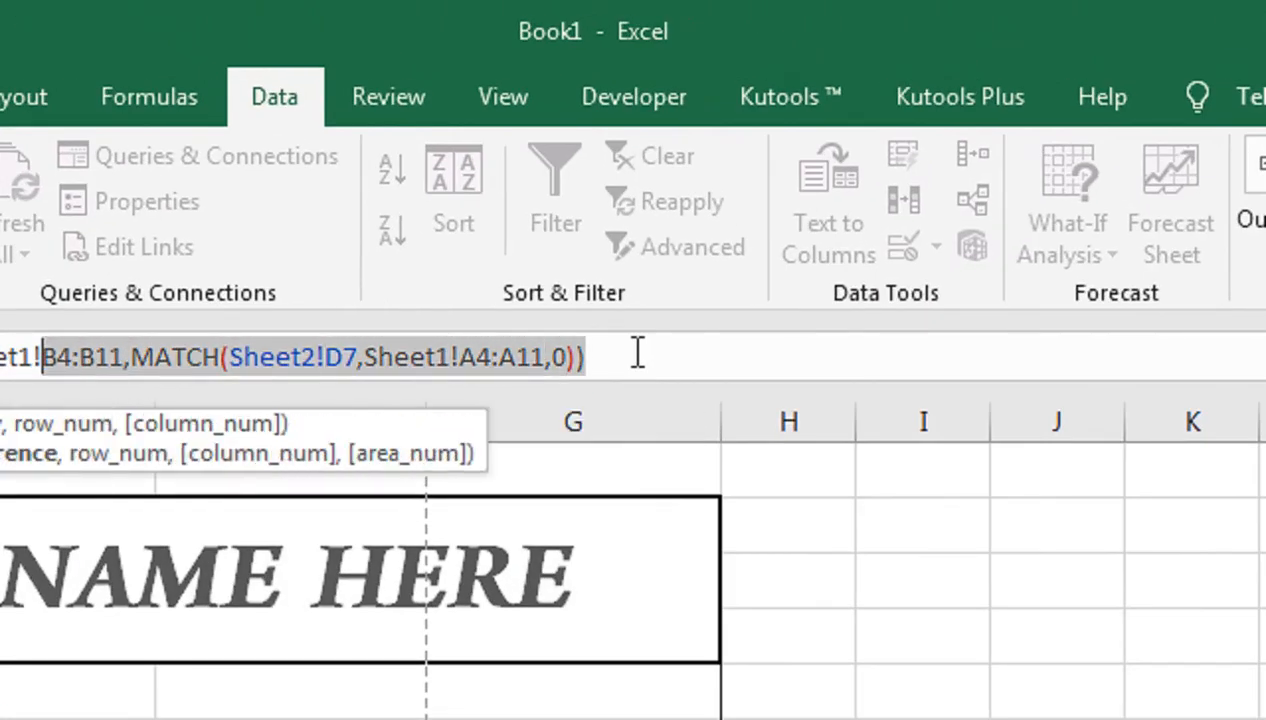
{"action": "key", "text": "shift+Left"}
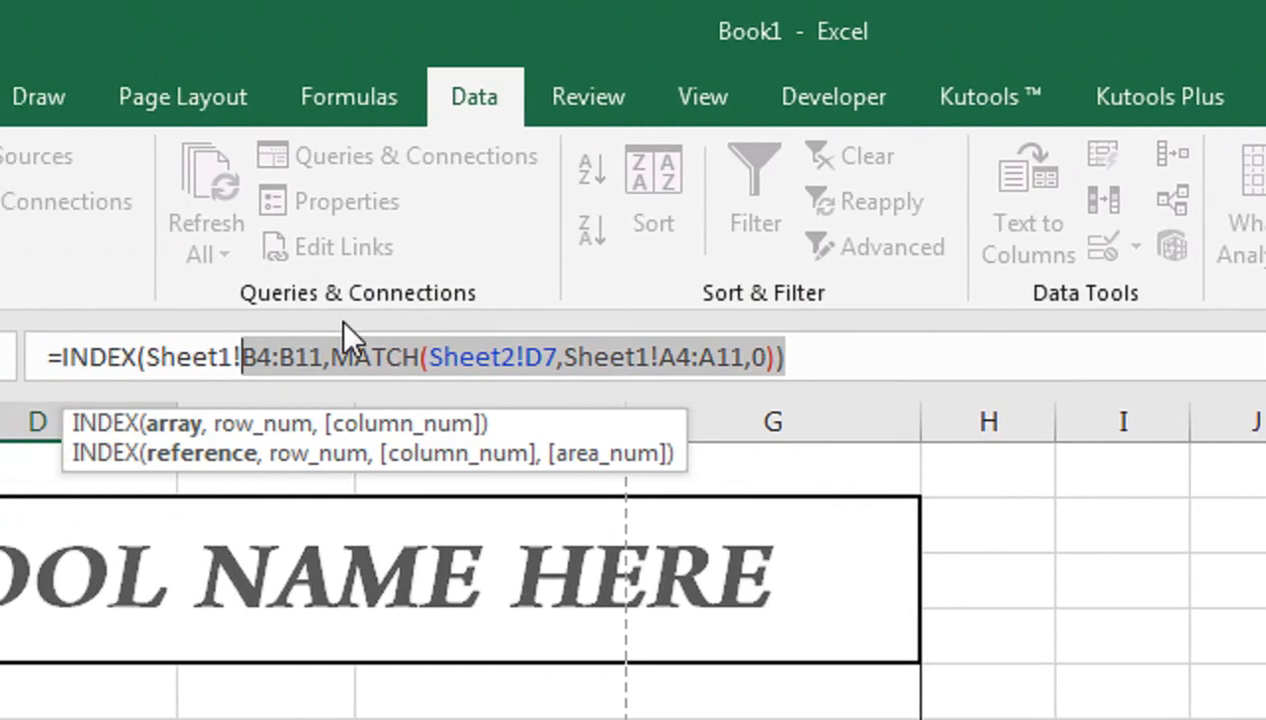
{"action": "key", "text": "shift+Left"}
{"action": "key", "text": "shift+Left"}
{"action": "key", "text": "shift+Left"}
{"action": "key", "text": "shift+Left"}
{"action": "key", "text": "shift+Left"}
{"action": "key", "text": "shift+Left"}
{"action": "key", "text": "shift+Left"}
{"action": "key", "text": "shift+Left"}
{"action": "key", "text": "shift+Left"}
{"action": "key", "text": "shift+Left"}
{"action": "key", "text": "shift+Left"}
{"action": "key", "text": "shift+Left"}
{"action": "key", "text": "shift+Left"}
{"action": "key", "text": "ctrl+c"}
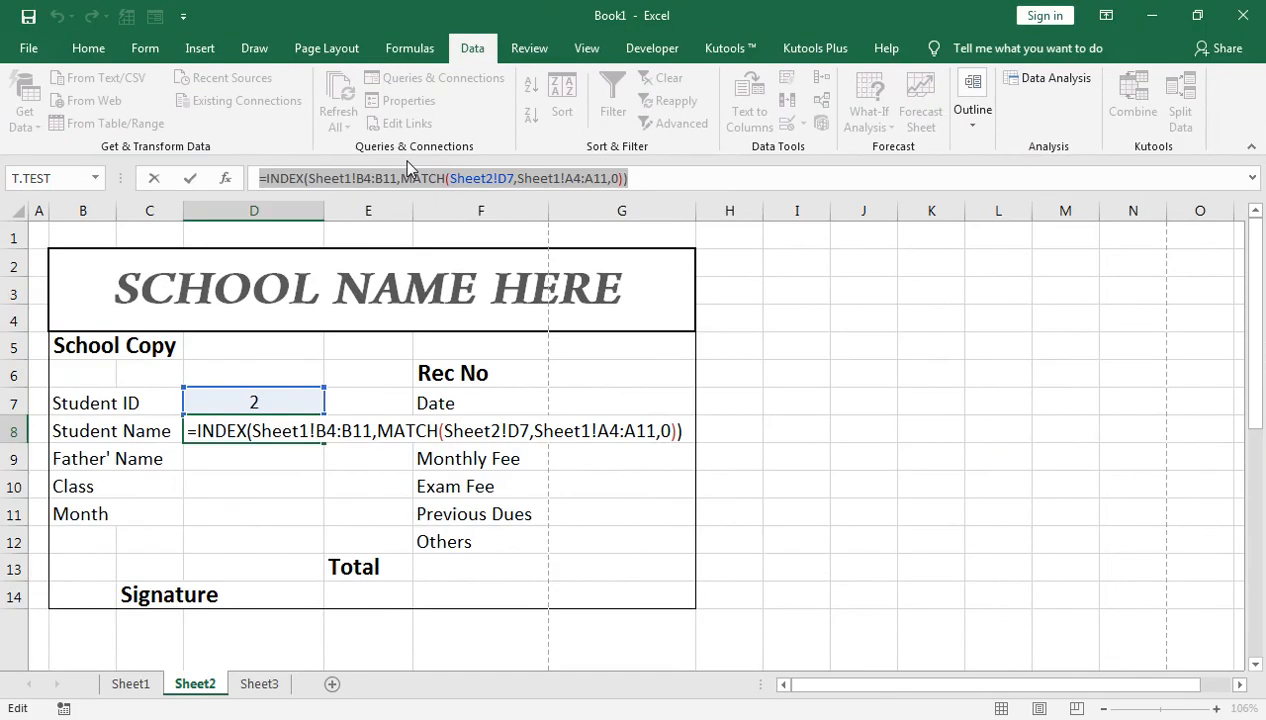
{"action": "key", "text": "Return"}
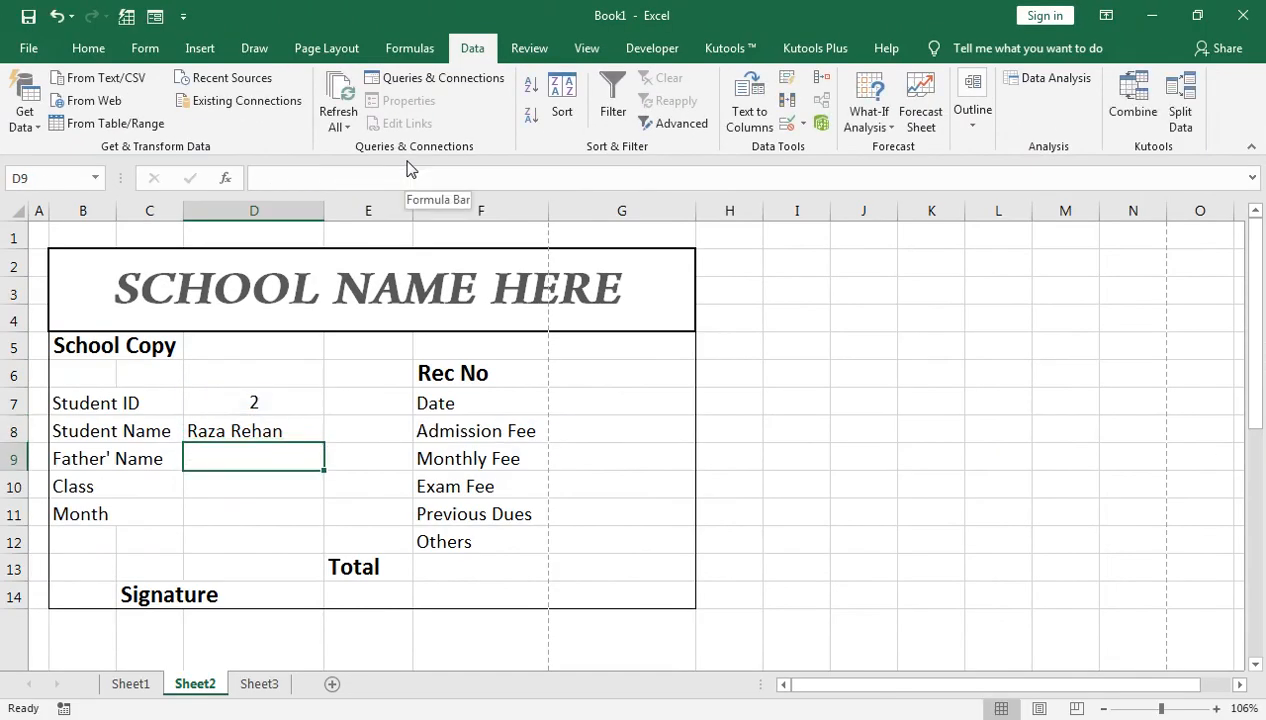
{"action": "key", "text": "ctrl+v"}
Step: Change D9's lookup range from Sheet1!B4:B11 to Sheet1!C4:C11
{"action": "key", "text": "F2"}
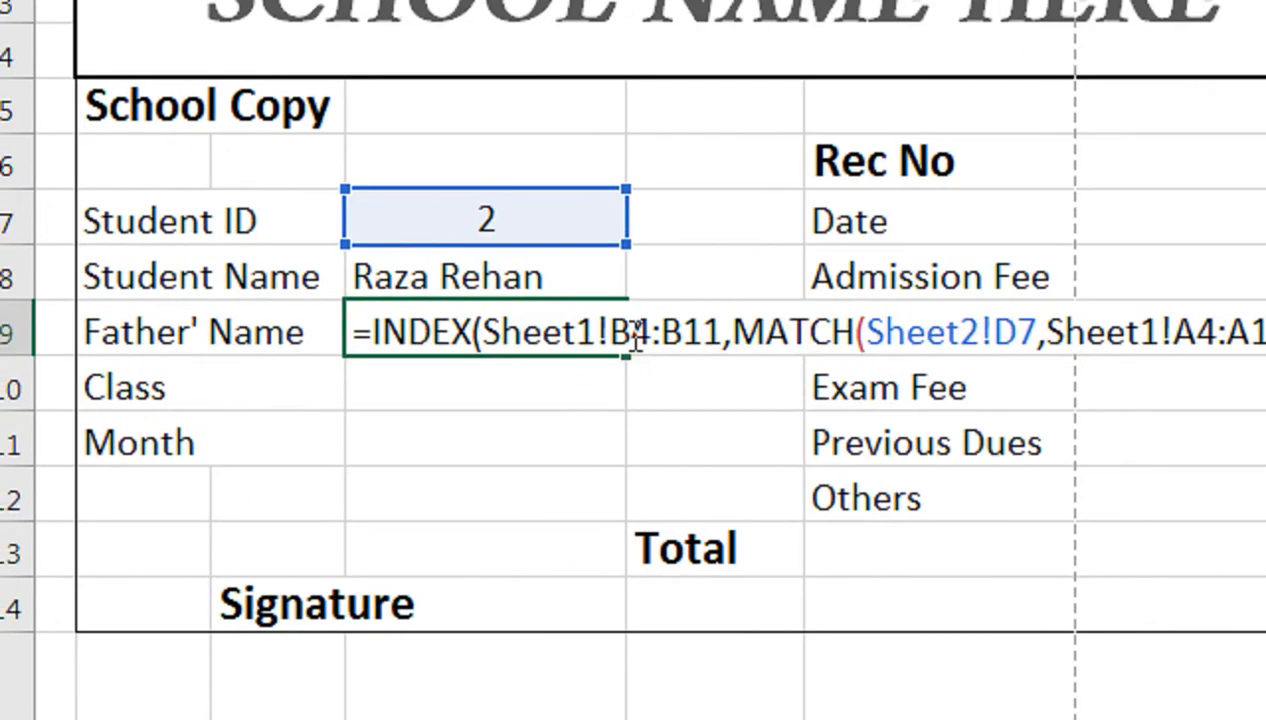
{"action": "left_click", "coordinate": [333, 452]}
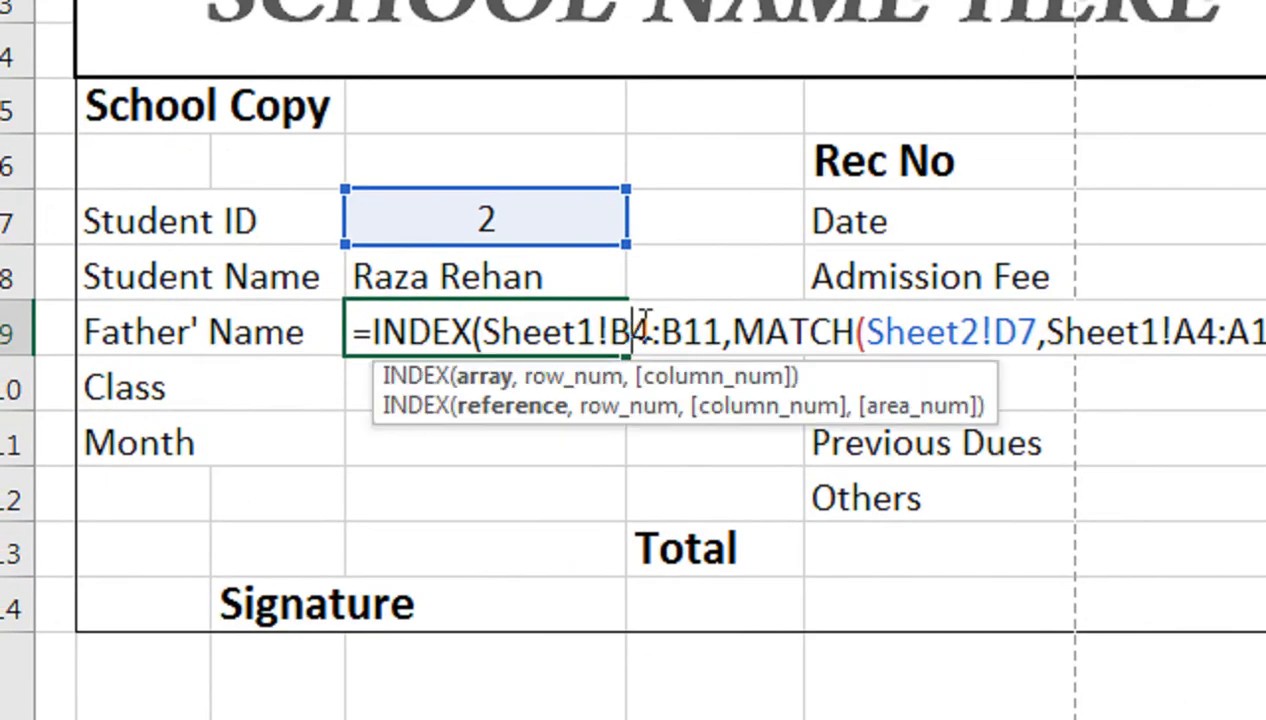
{"action": "key", "text": "BackSpace"}
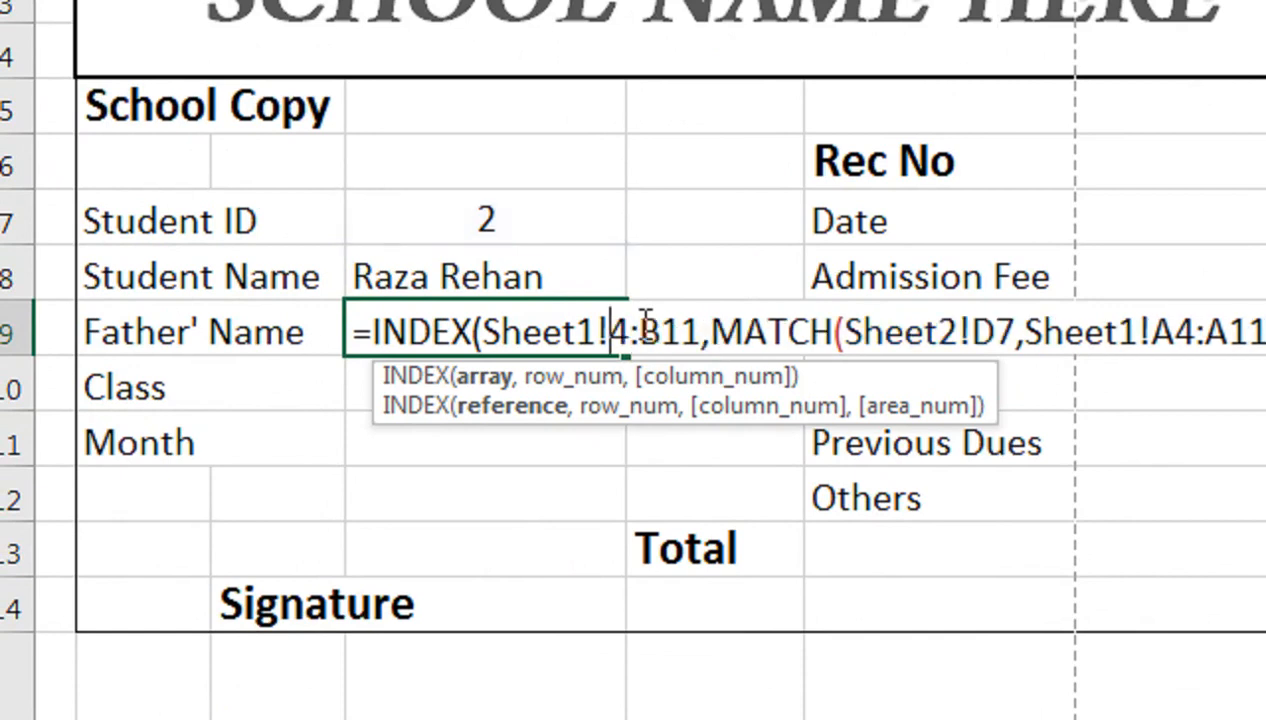
{"action": "type", "text": "C"}
{"action": "left_click", "coordinate": [686, 333]}
{"action": "key", "text": "BackSpace"}
{"action": "type", "text": "C"}
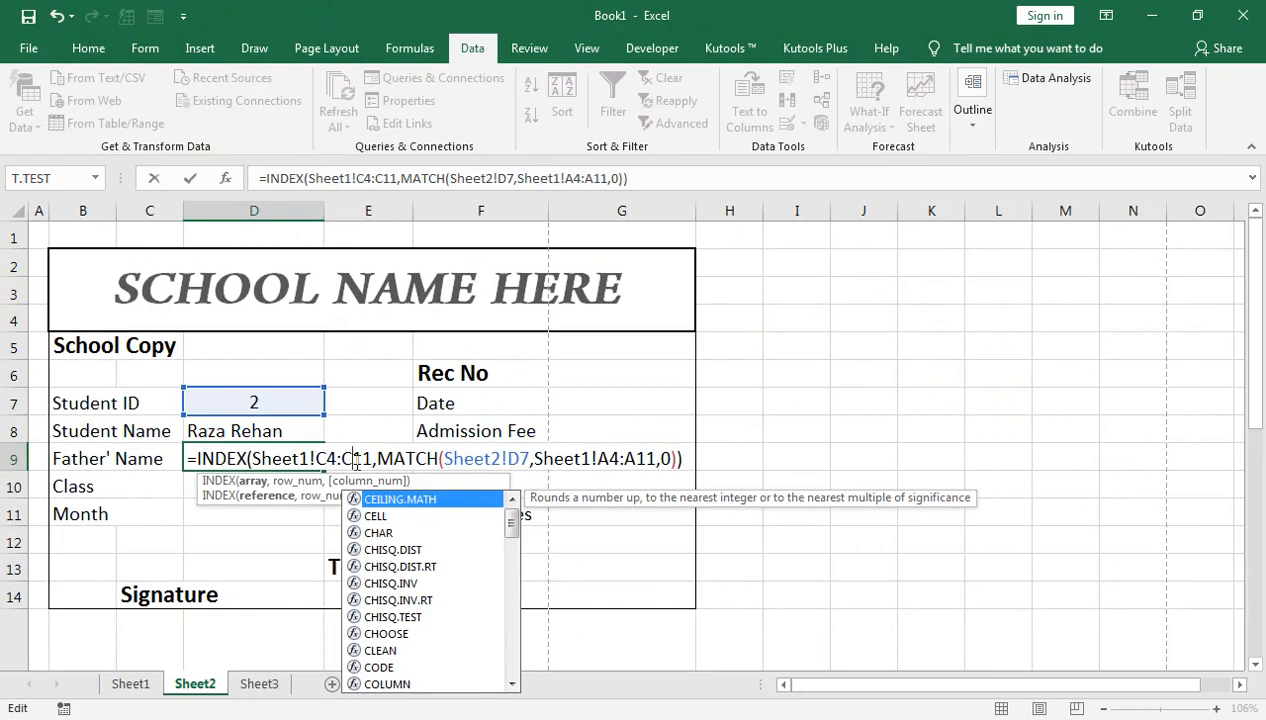
{"action": "key", "text": "Return"}
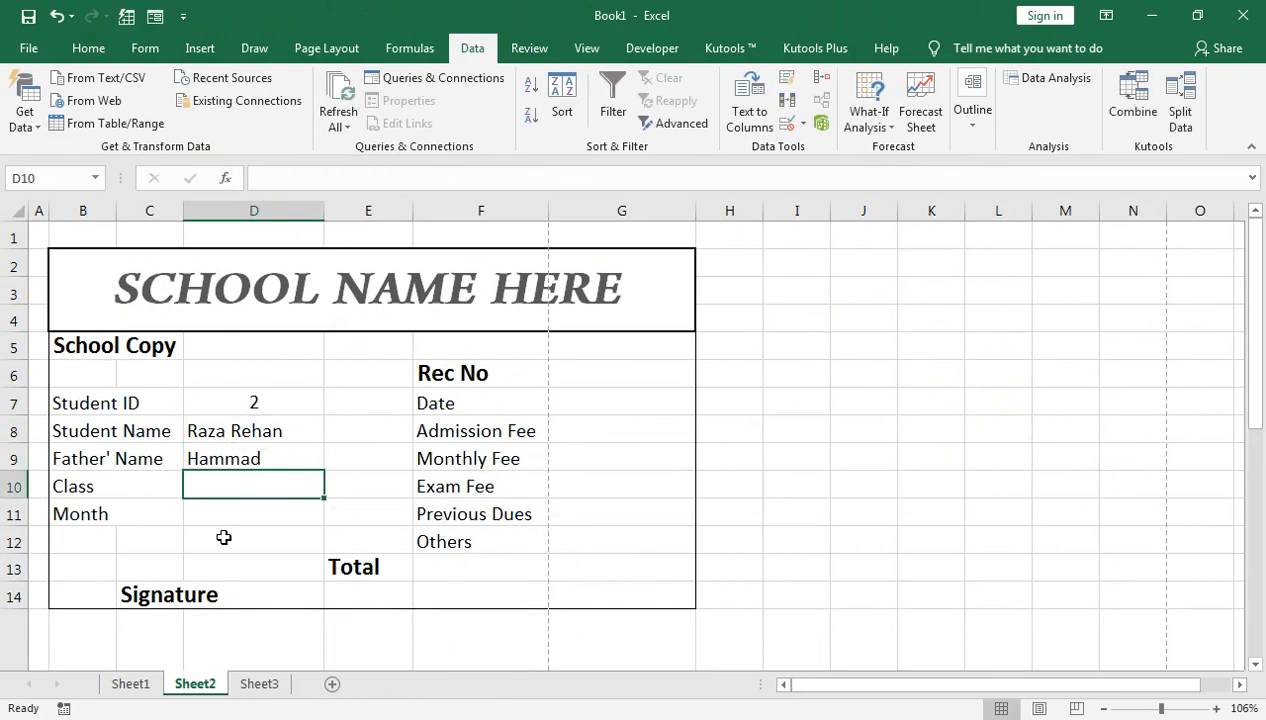
Step: Paste the lookup formula into Class cell D10 with range Sheet1!D4:D11, showing Montessori
{"action": "left_click", "coordinate": [154, 682]}
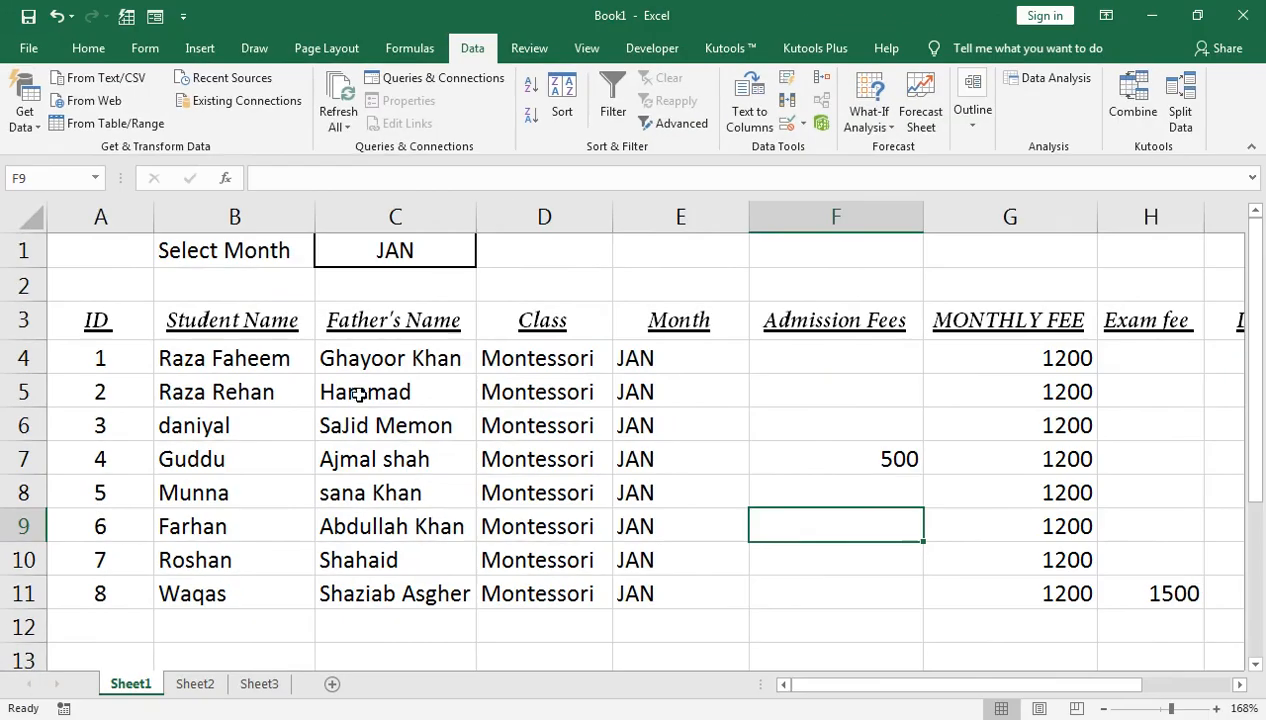
{"action": "left_click", "coordinate": [197, 683]}
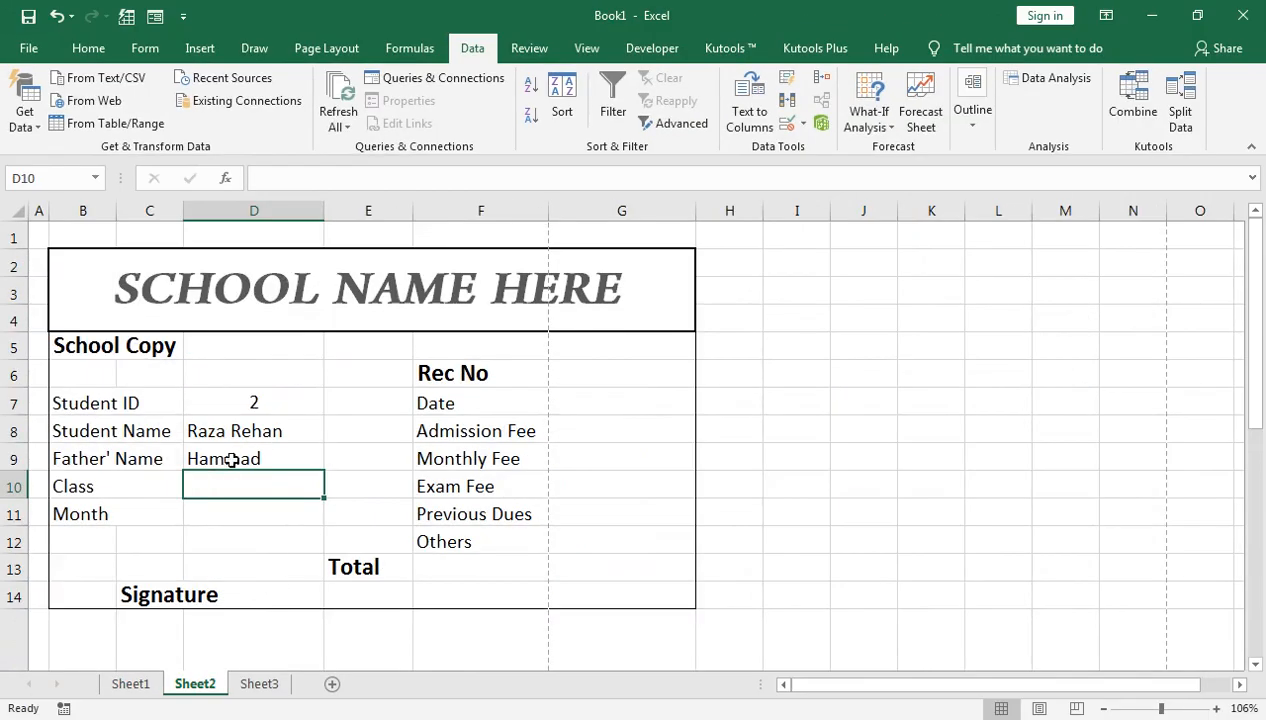
{"action": "key", "text": "ctrl+v"}
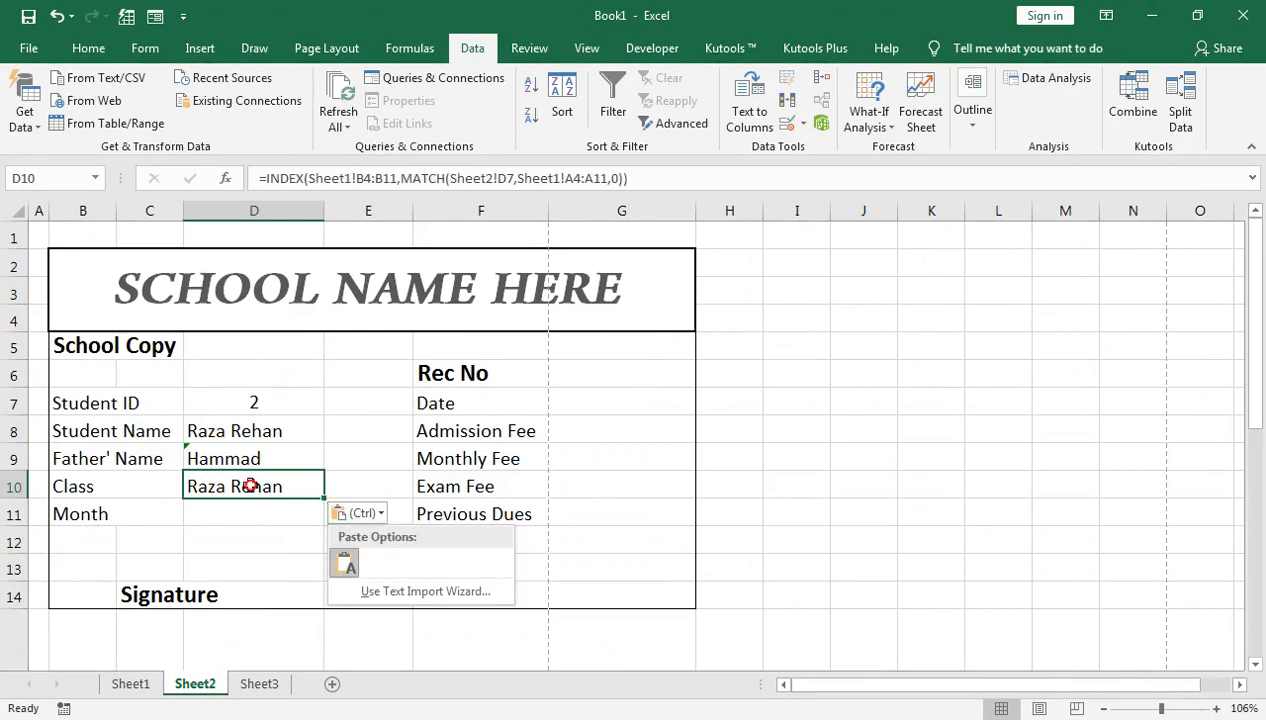
{"action": "double_click", "coordinate": [253, 486]}
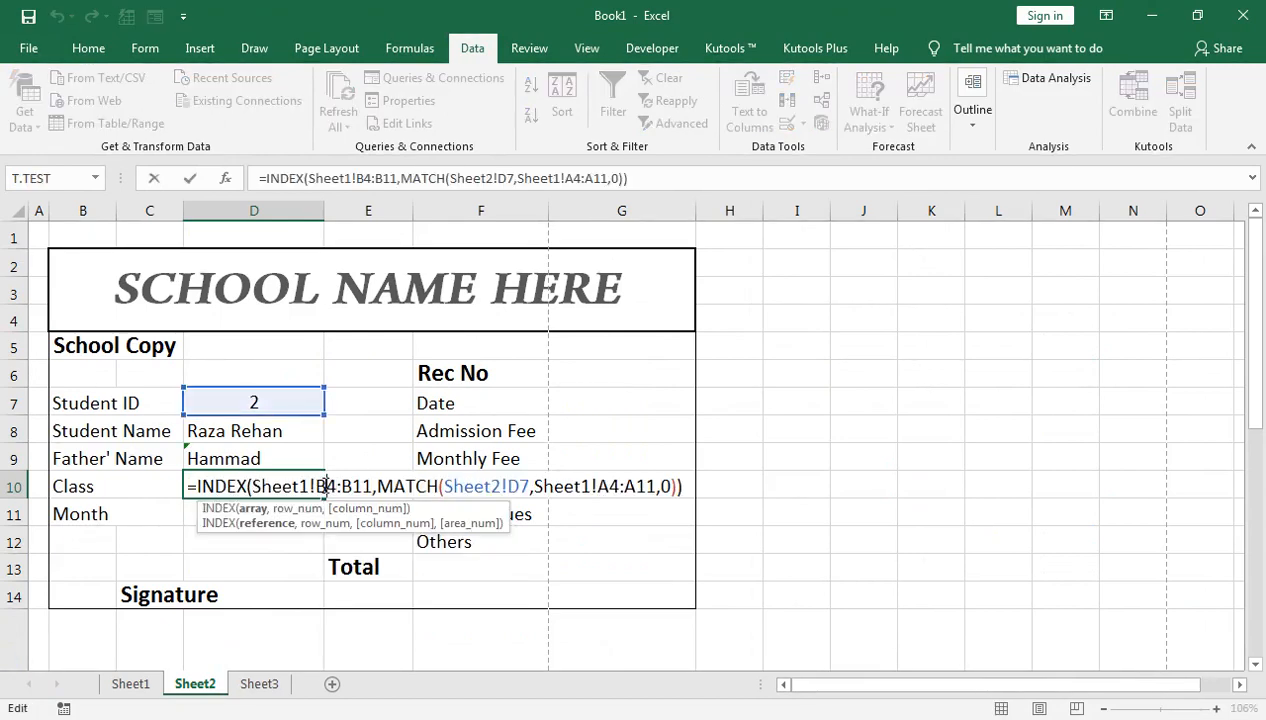
{"action": "key", "text": "BackSpace"}
{"action": "type", "text": "D"}
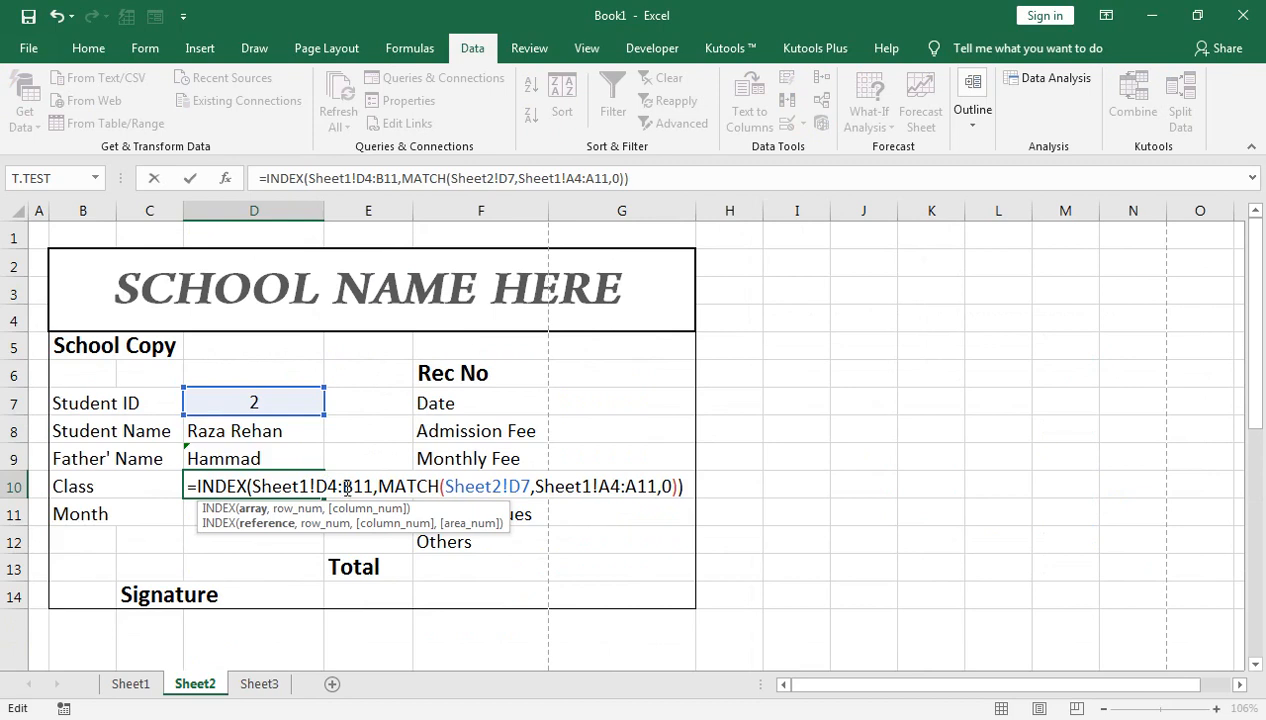
{"action": "key", "text": "BackSpace"}
{"action": "type", "text": "D"}
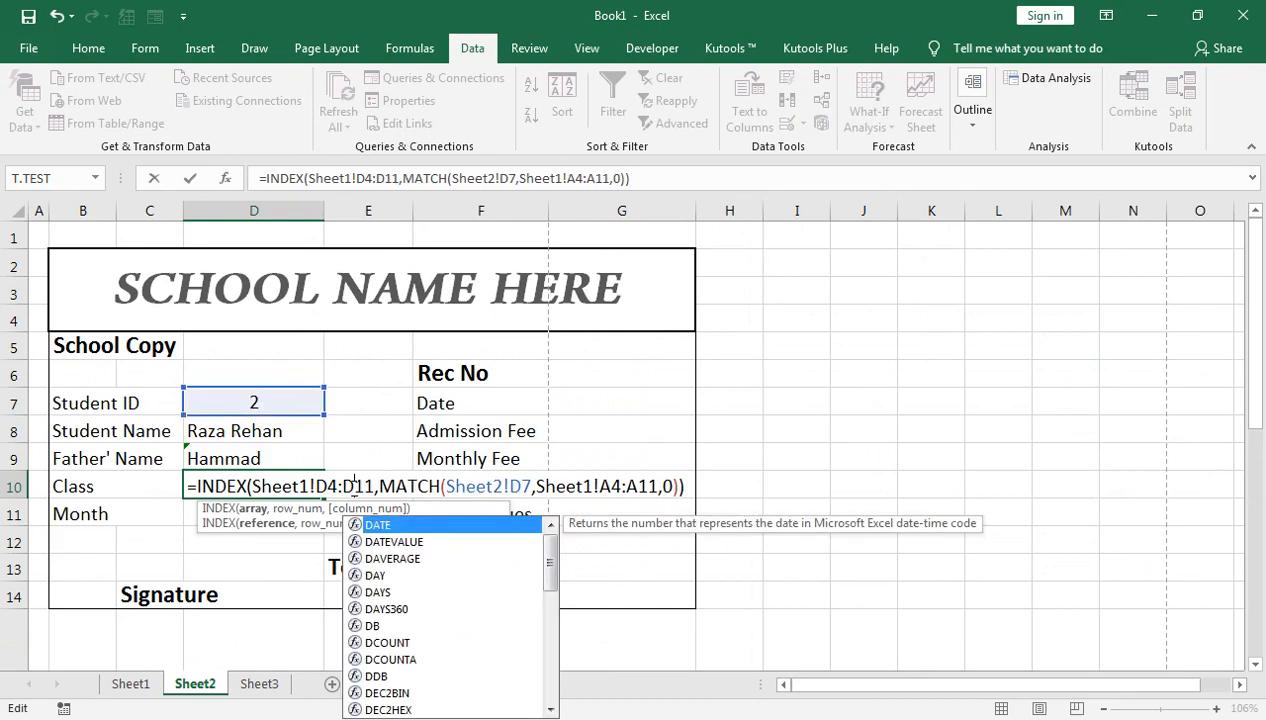
{"action": "key", "text": "Return"}
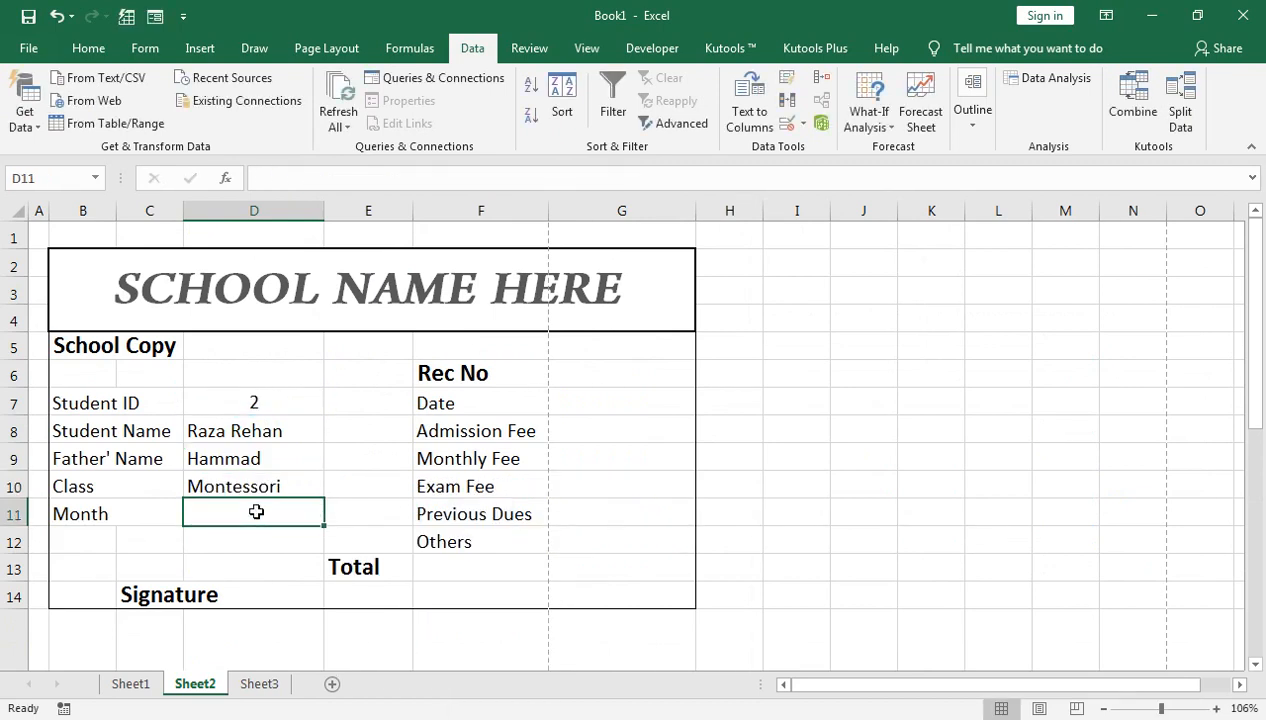
Step: Paste the lookup formula into Month cell D11 with range Sheet1!E4:E11, showing JAN
{"action": "type", "text": "=INDEX(Sheet1!B4:B11,MATCH(Sheet2!D7,Sheet1!A4:A11,0))"}
{"action": "double_click", "coordinate": [256, 511]}
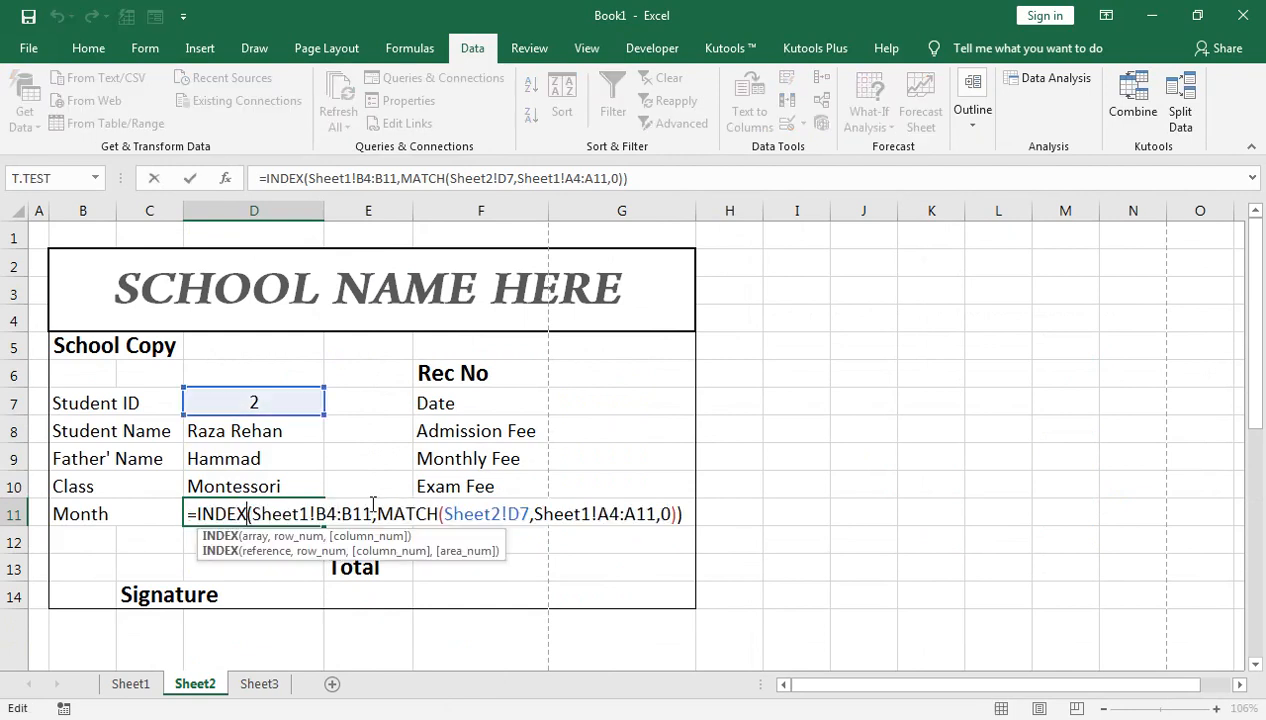
{"action": "left_click", "coordinate": [331, 514]}
{"action": "key", "text": "BackSpace"}
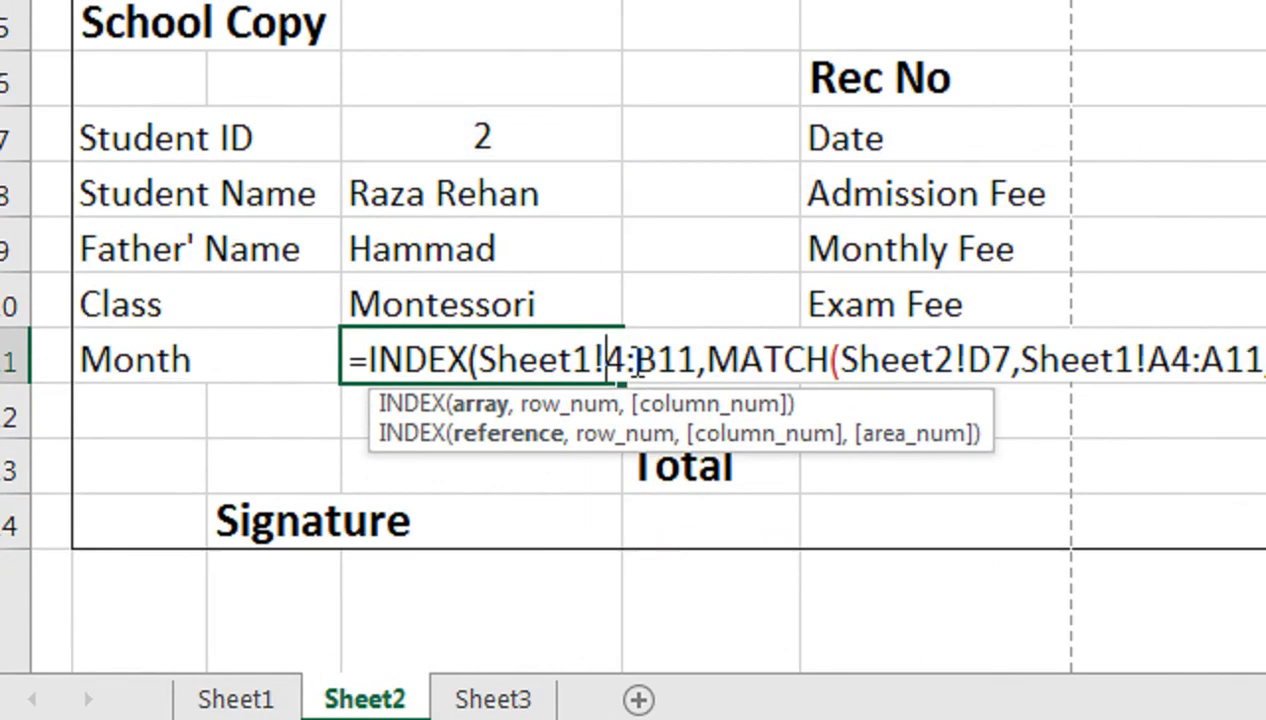
{"action": "type", "text": "E"}
{"action": "left_click", "coordinate": [679, 362]}
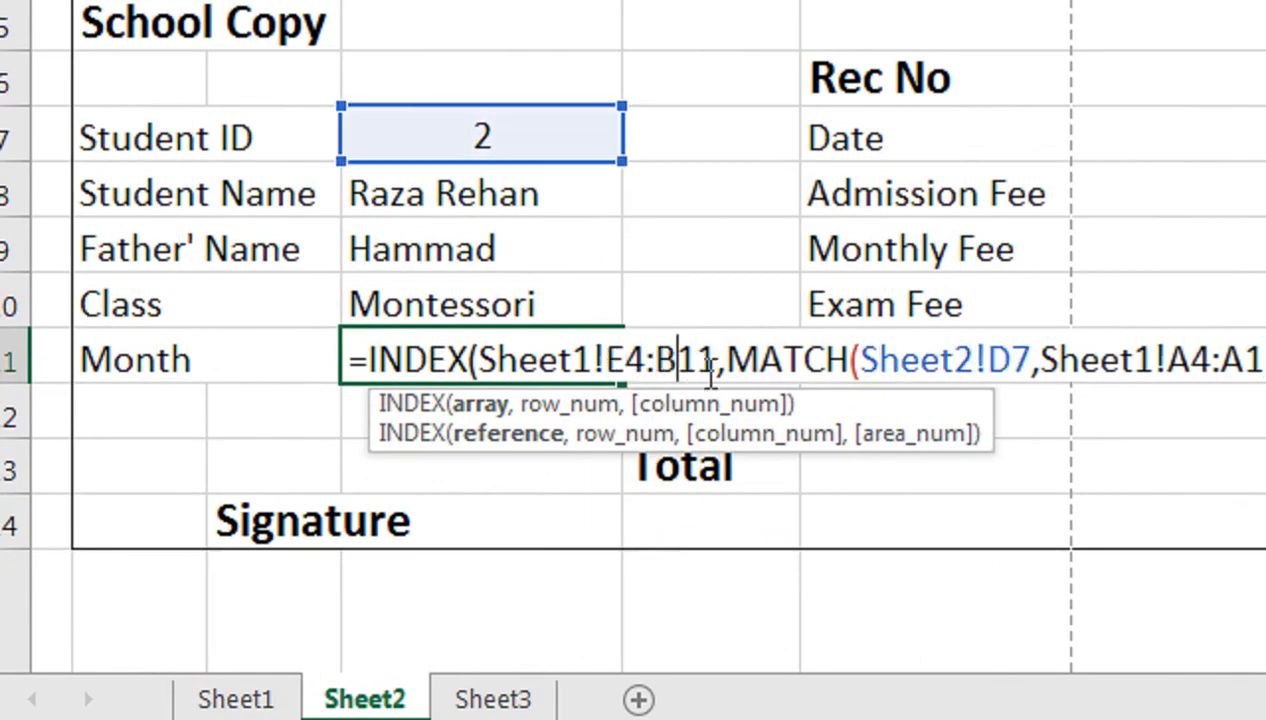
{"action": "key", "text": "BackSpace"}
{"action": "type", "text": "E"}
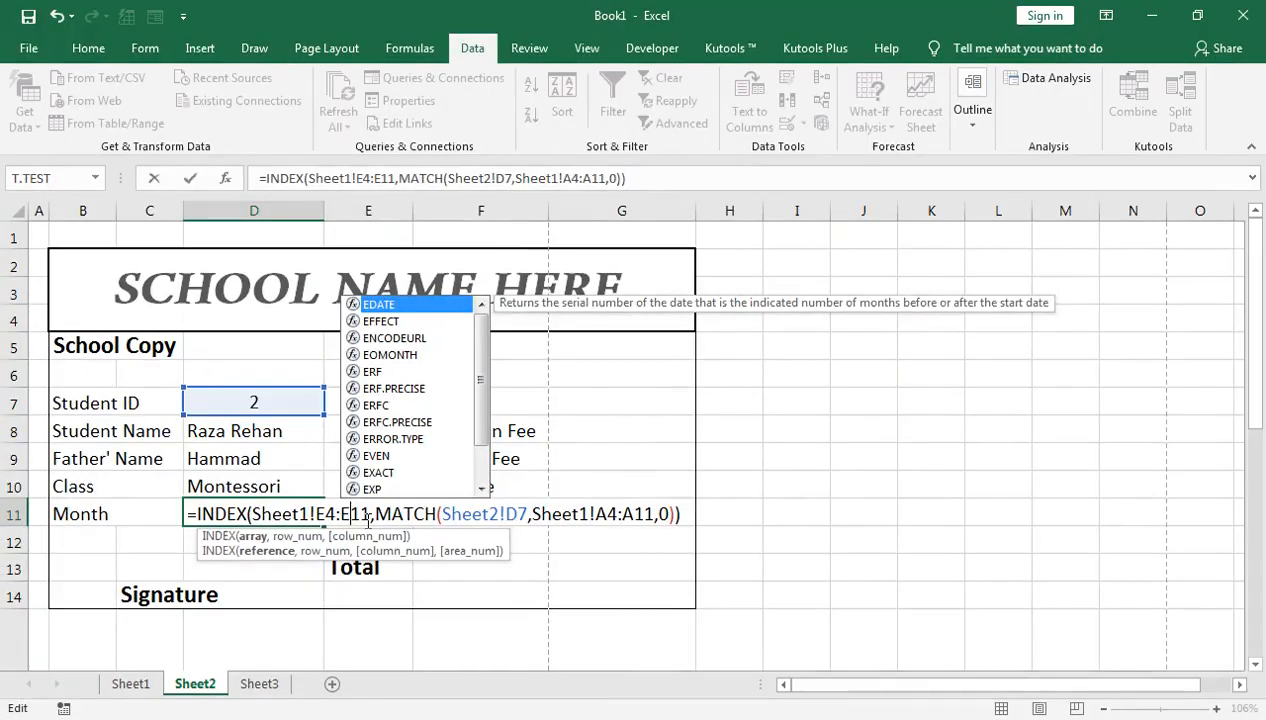
{"action": "key", "text": "Return"}
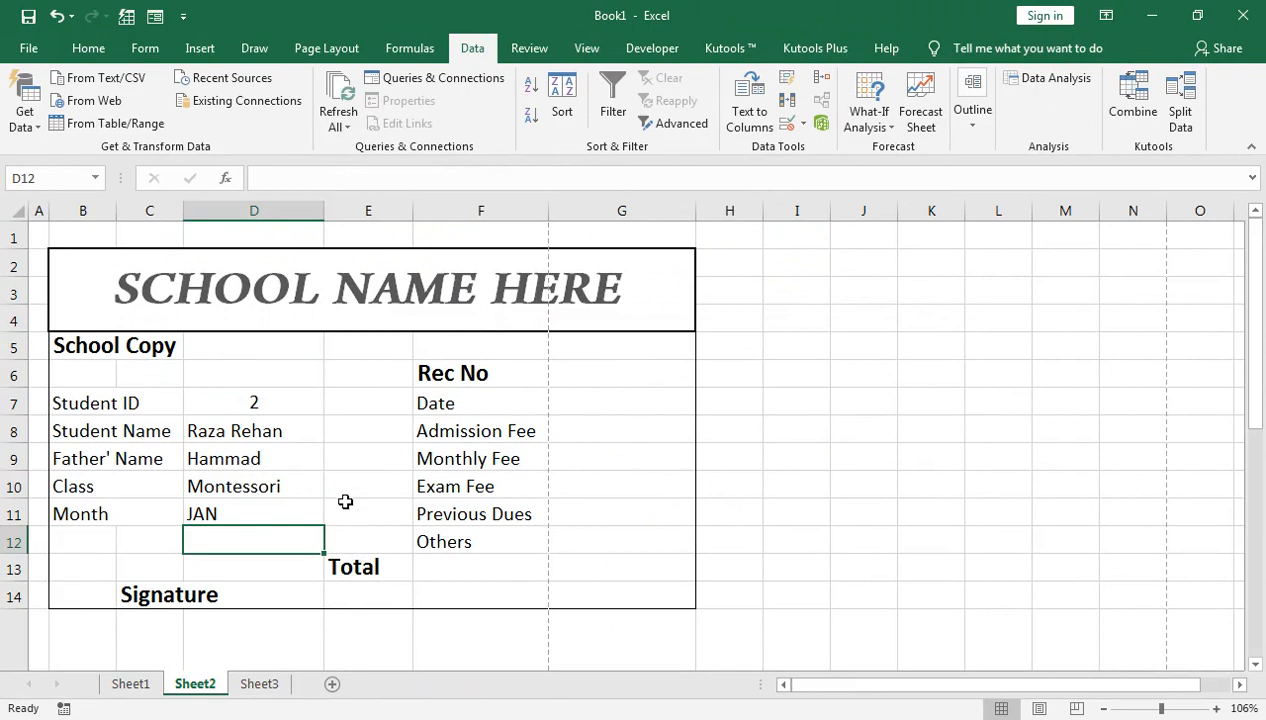
{"action": "left_click", "coordinate": [232, 511]}
{"action": "type", "text": "=INDEX(Sheet1!E4:E11,MATCH(Sheet2!D7,Sheet1!A4:A11,0))"}
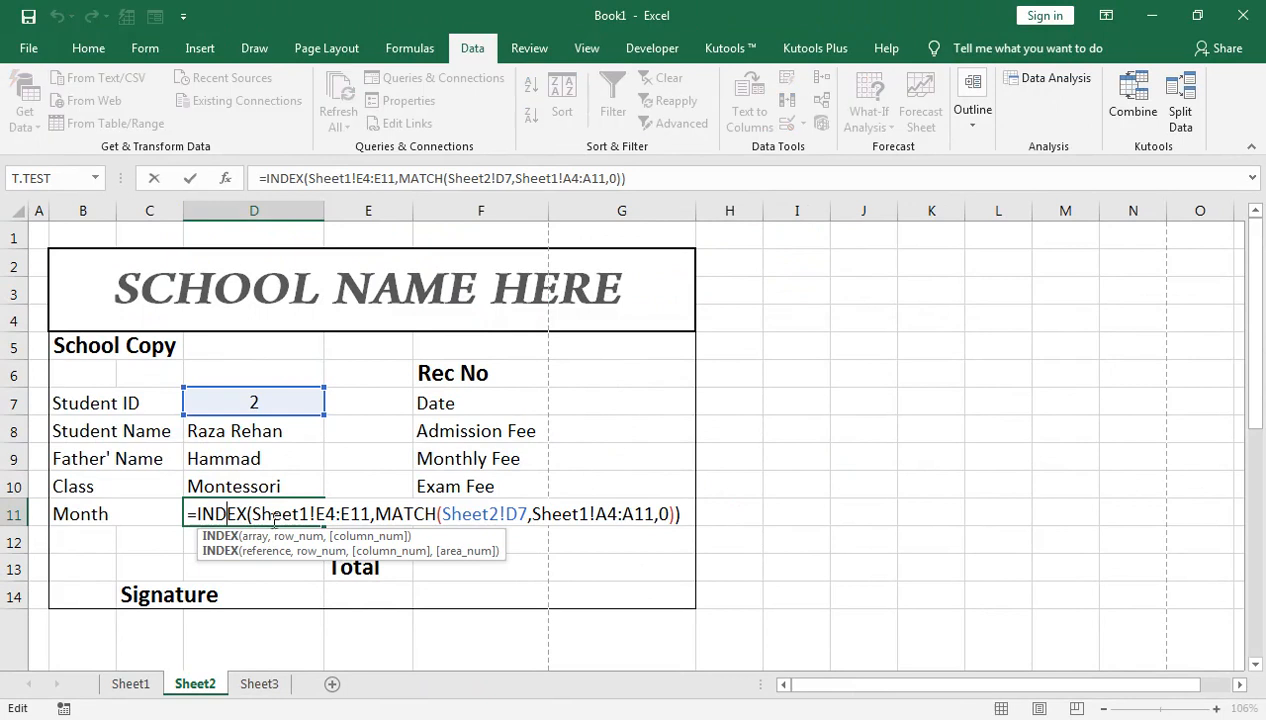
{"action": "key", "text": "Return"}
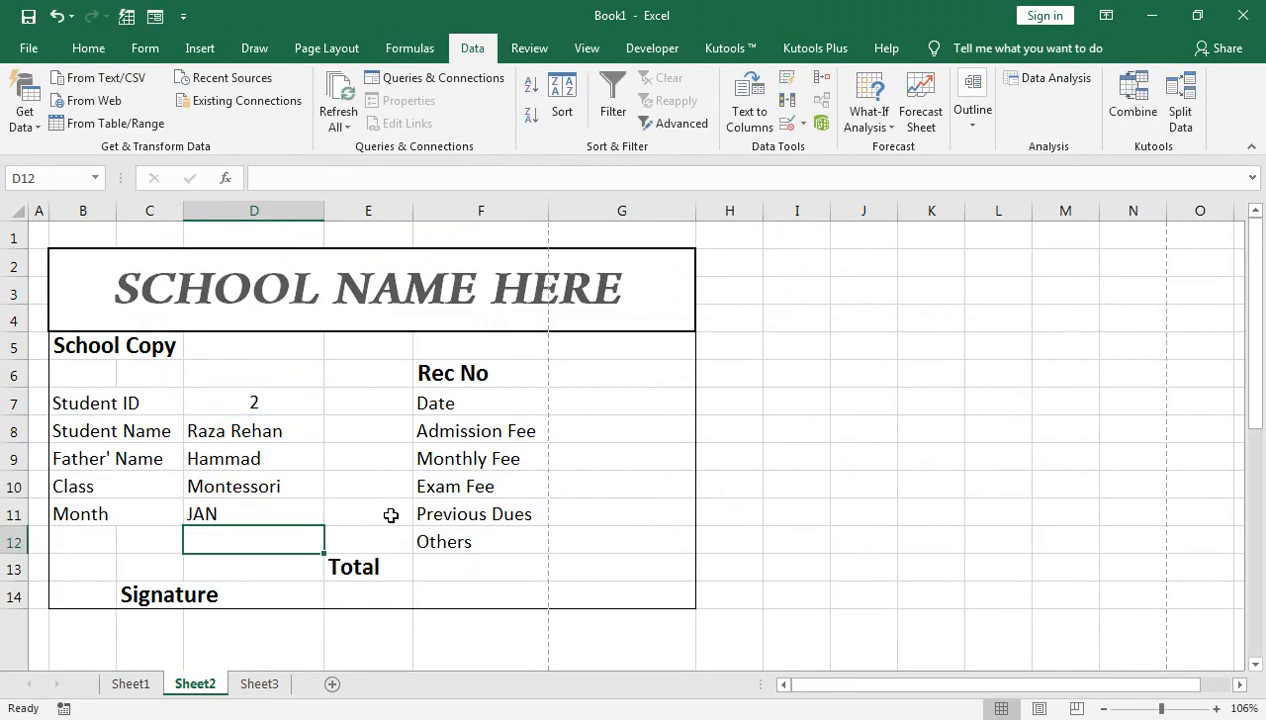
Step: Clear the stray plus-sign entry accidentally made below the Admission Fee cell
{"action": "double_click", "coordinate": [578, 429]}
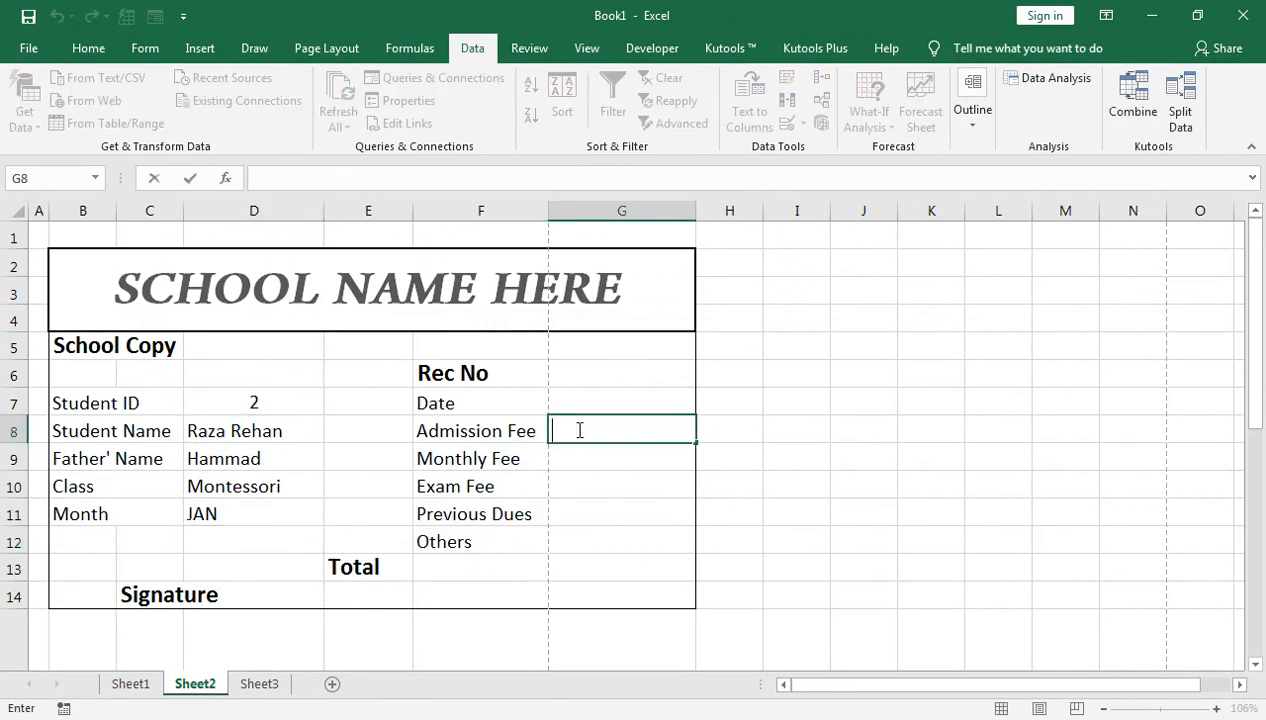
{"action": "key", "text": "Return"}
{"action": "type", "text": "+"}
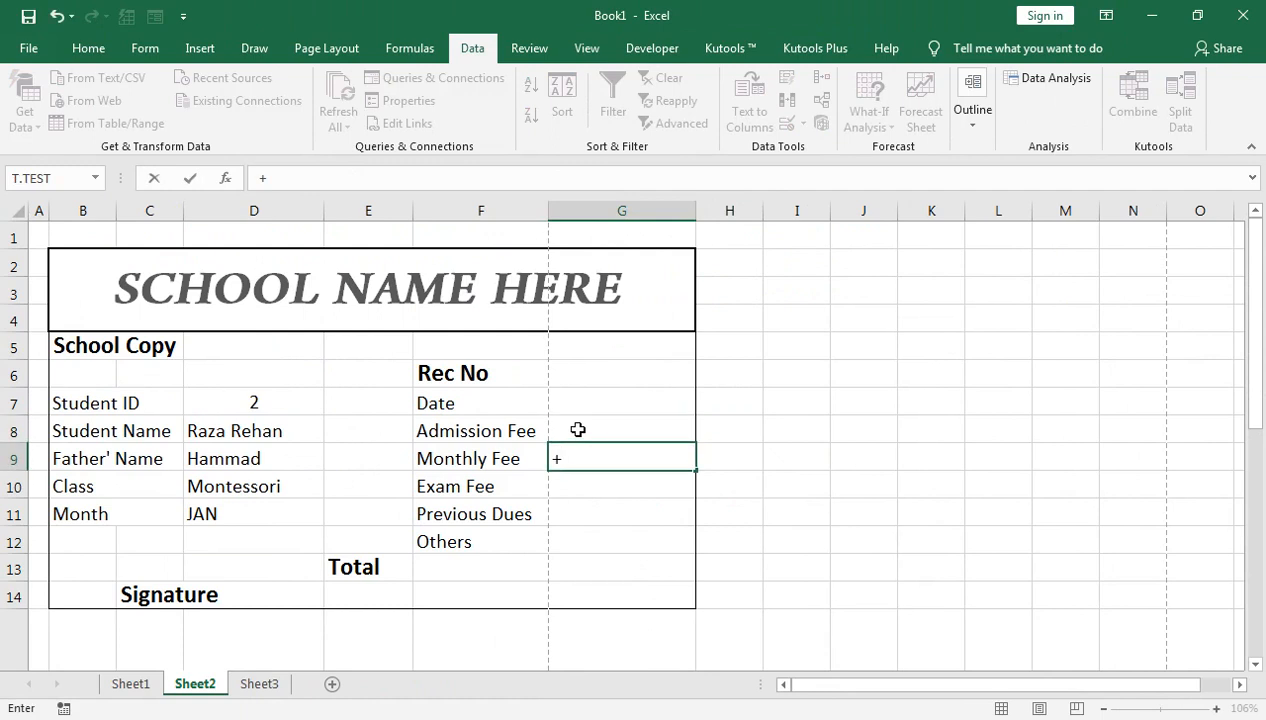
{"action": "key", "text": "Return"}
{"action": "key", "text": "Up"}
{"action": "key", "text": "Delete"}
{"action": "key", "text": "Up"}
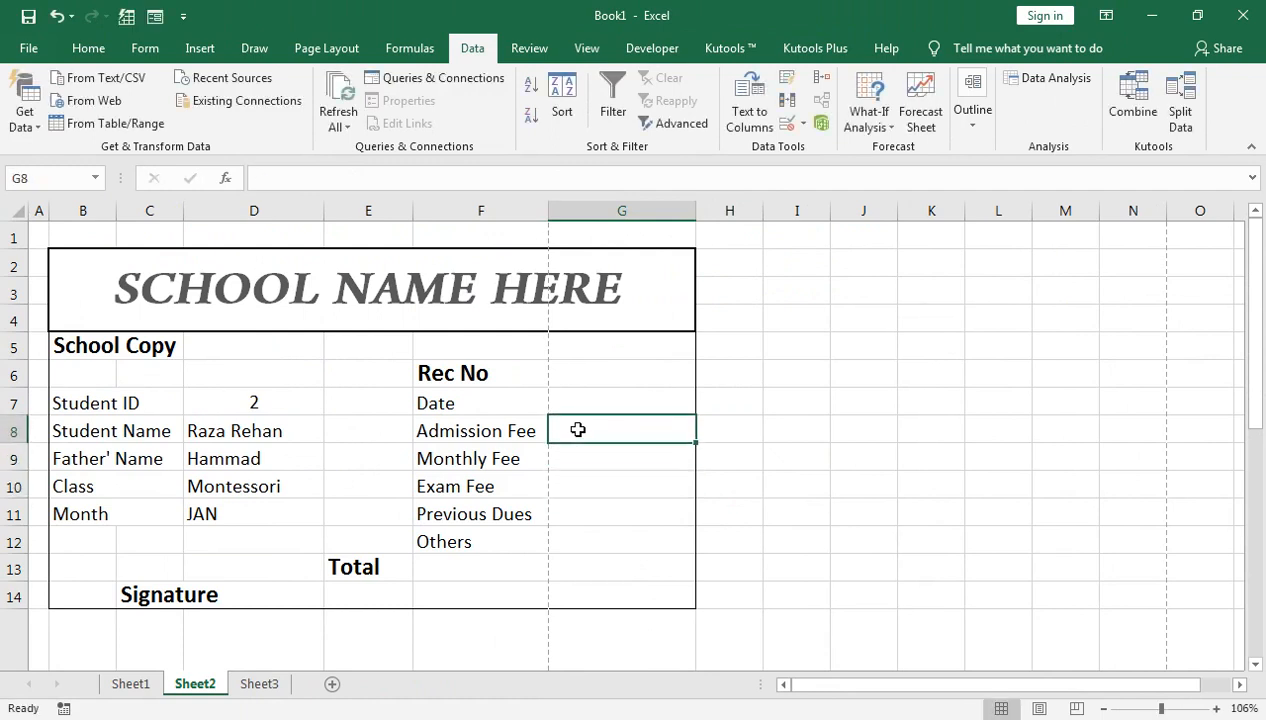
Step: Paste the lookup into Admission Fee G8 with range Sheet1!F4:F11, showing 0
{"action": "key", "text": "ctrl+v"}
{"action": "key", "text": "F2"}
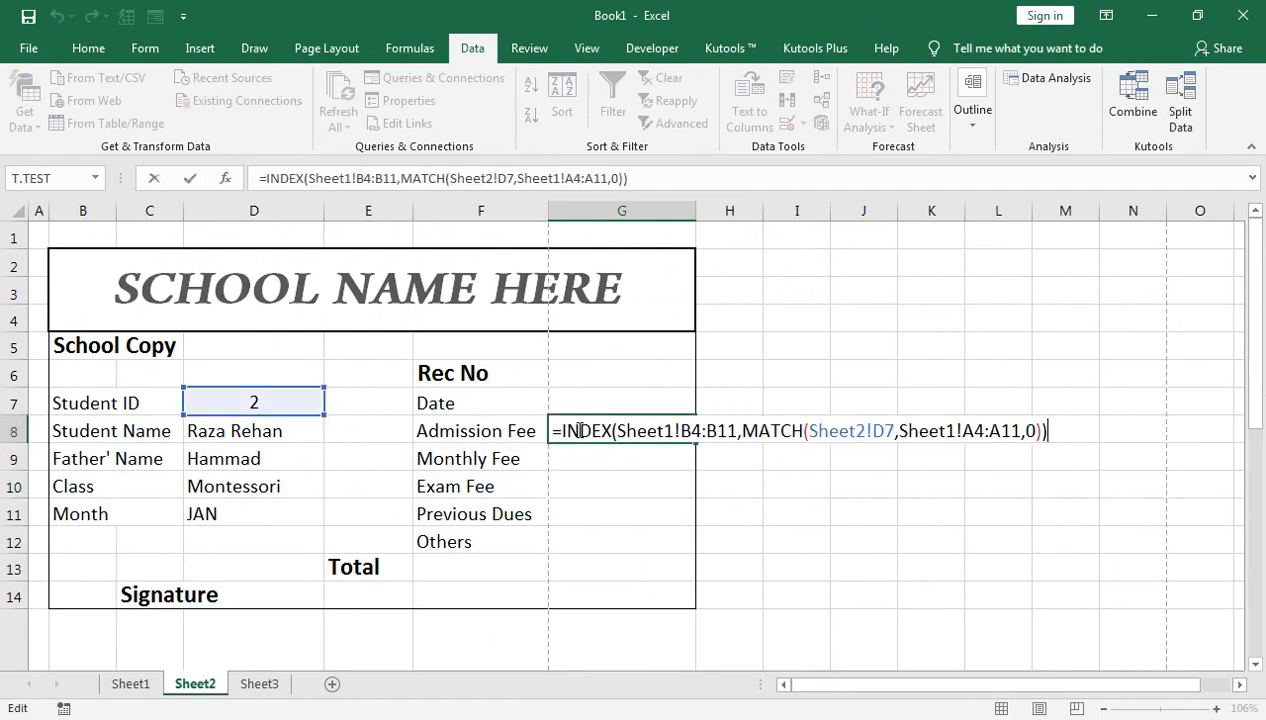
{"action": "key", "text": "Left"}
{"action": "key", "text": "Left"}
{"action": "key", "text": "Left"}
{"action": "key", "text": "Left"}
{"action": "key", "text": "Left"}
{"action": "key", "text": "Left"}
{"action": "key", "text": "Left"}
{"action": "key", "text": "Left"}
{"action": "key", "text": "Left"}
{"action": "key", "text": "Left"}
{"action": "key", "text": "Left"}
{"action": "key", "text": "Left"}
{"action": "key", "text": "Left"}
{"action": "key", "text": "Left"}
{"action": "key", "text": "Left"}
{"action": "key", "text": "Left"}
{"action": "key", "text": "Left"}
{"action": "key", "text": "Left"}
{"action": "key", "text": "Left"}
{"action": "key", "text": "Left"}
{"action": "key", "text": "Left"}
{"action": "key", "text": "Left"}
{"action": "key", "text": "Left"}
{"action": "key", "text": "Left"}
{"action": "key", "text": "Left"}
{"action": "key", "text": "Left"}
{"action": "key", "text": "Left"}
{"action": "key", "text": "Left"}
{"action": "key", "text": "Left"}
{"action": "key", "text": "Left"}
{"action": "key", "text": "Left"}
{"action": "key", "text": "Left"}
{"action": "key", "text": "Left"}
{"action": "key", "text": "Left"}
{"action": "key", "text": "Left"}
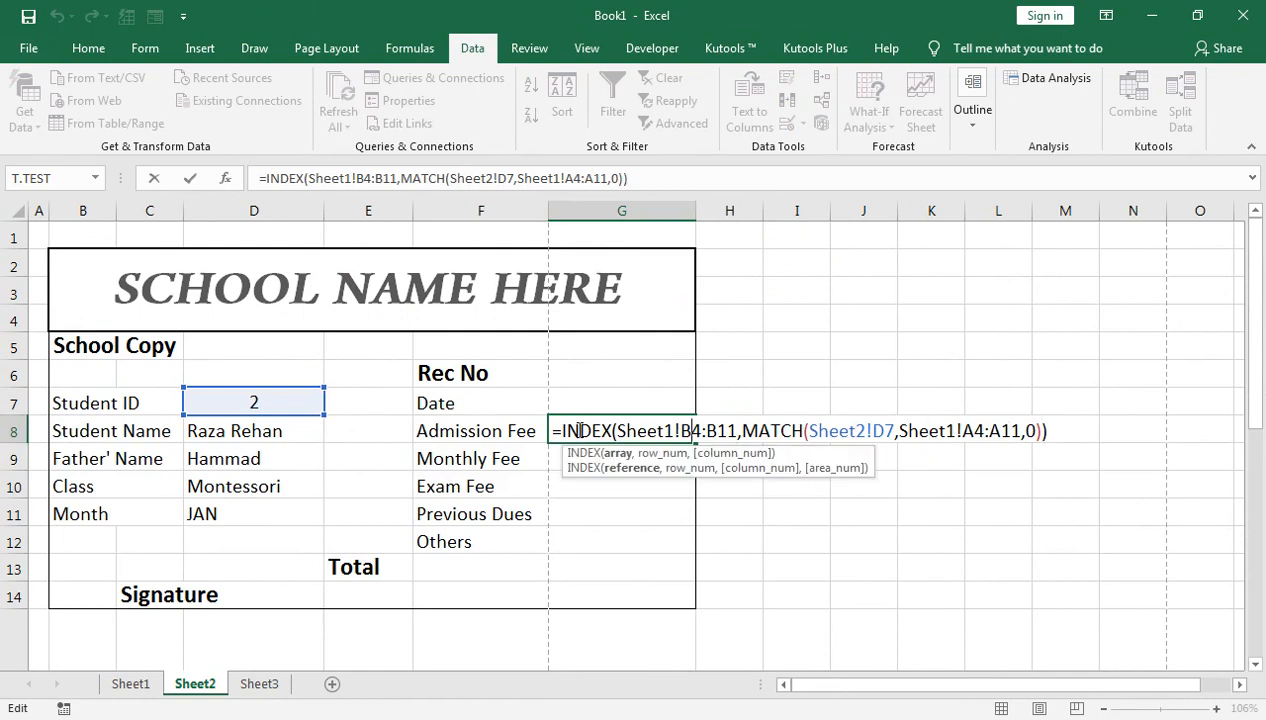
{"action": "key", "text": "BackSpace"}
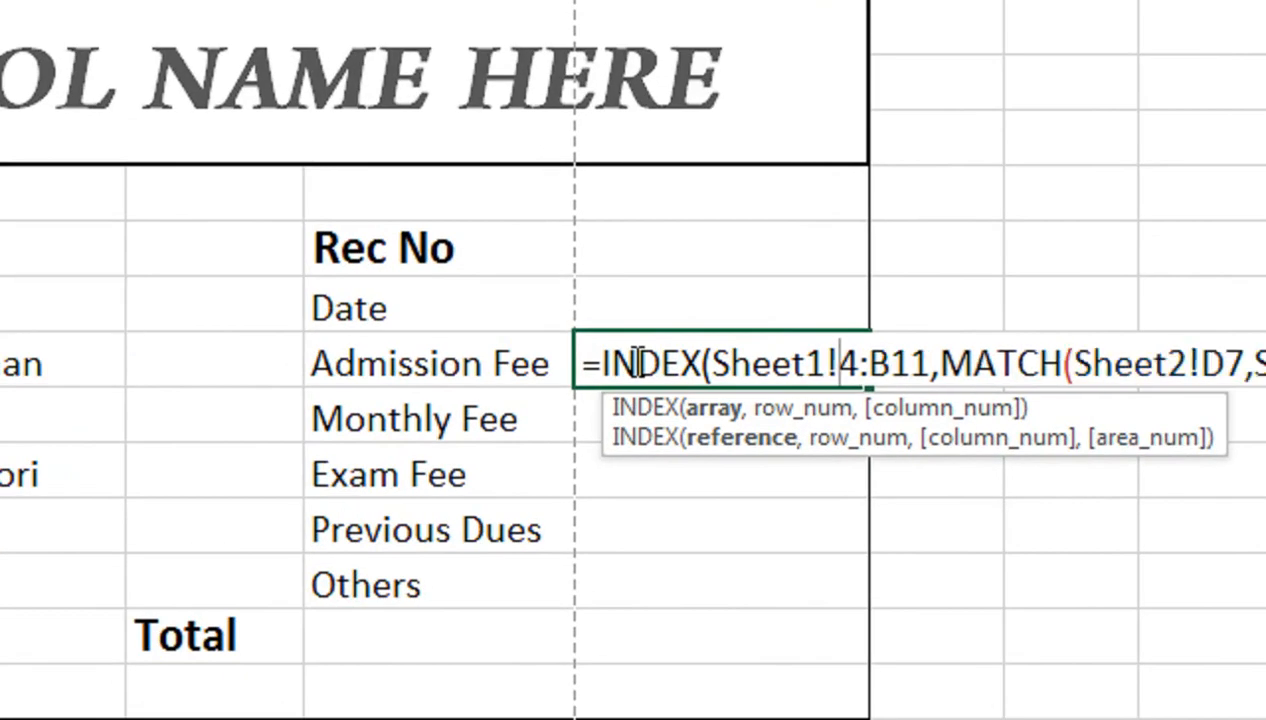
{"action": "type", "text": "F"}
{"action": "key", "text": "Right"}
{"action": "key", "text": "Right"}
{"action": "key", "text": "Right"}
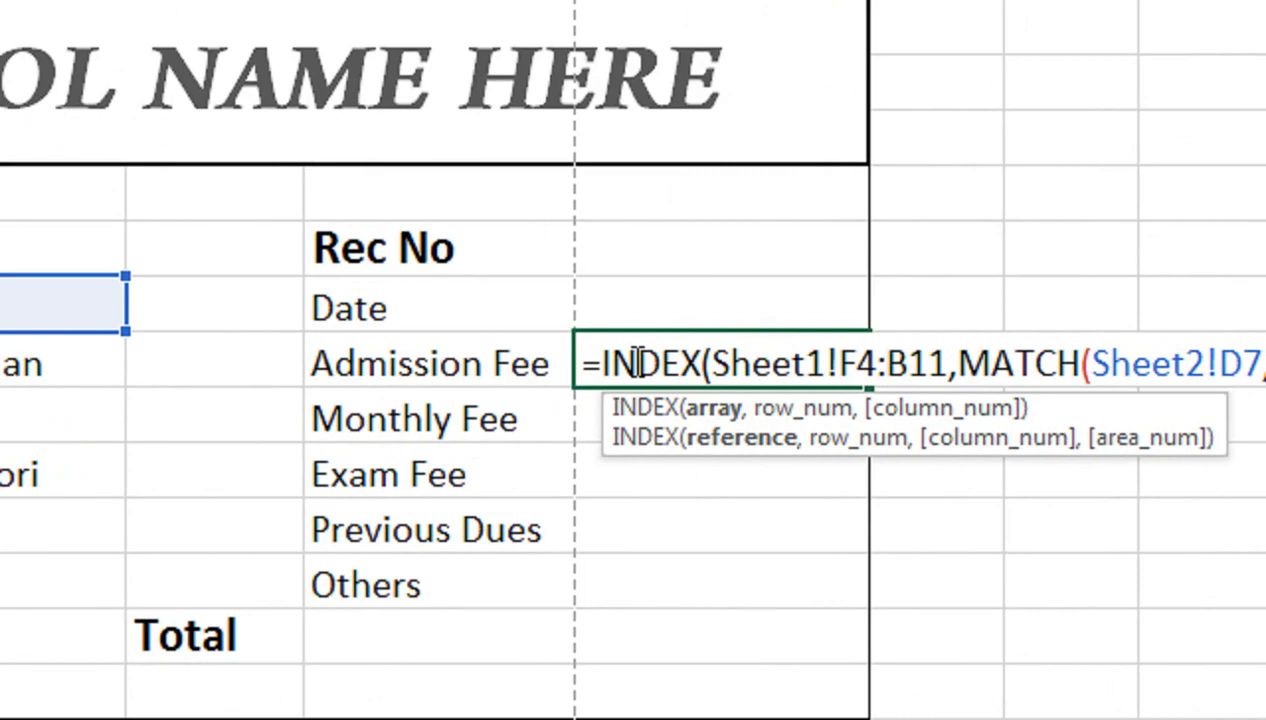
{"action": "key", "text": "BackSpace"}
{"action": "type", "text": "F"}
{"action": "key", "text": "Return"}
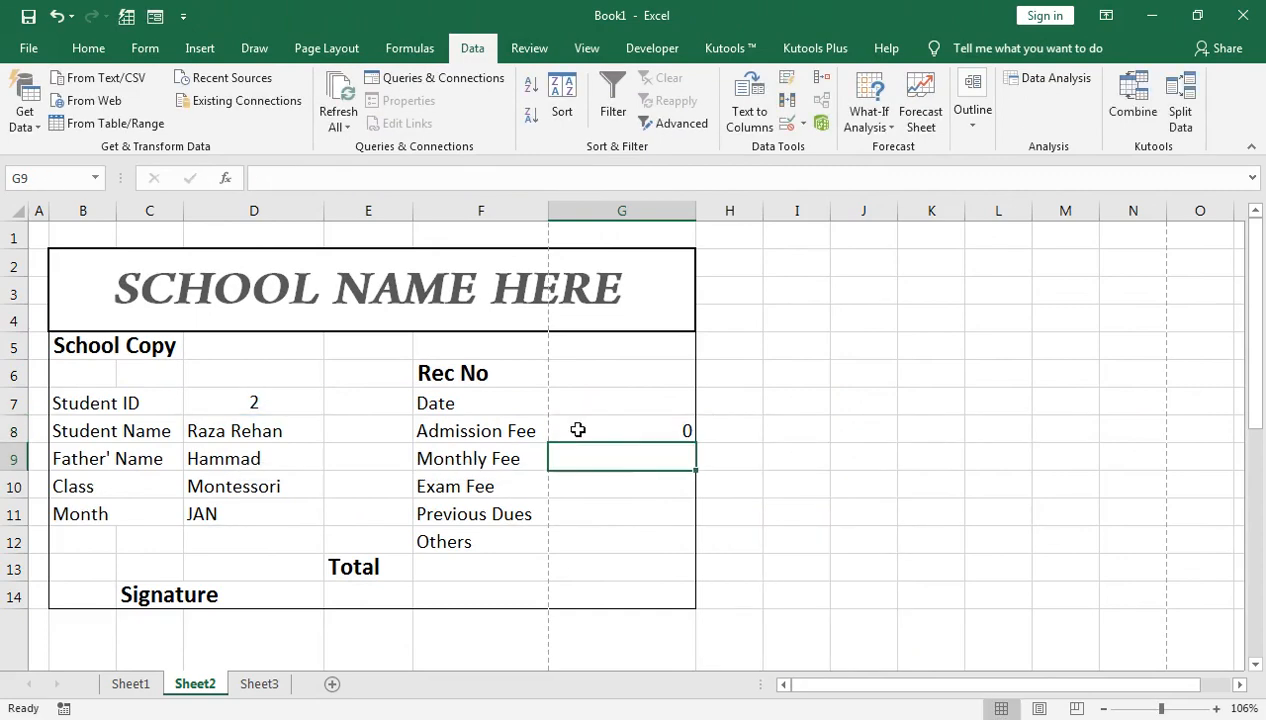
Step: Paste the lookup into Monthly Fee G9 with range Sheet1!G4:G11, showing 1200
{"action": "type", "text": "=INDEX(Sheet1!B4:B11,MATCH(Sheet2!D7,Sheet1!A4:A11,0))"}
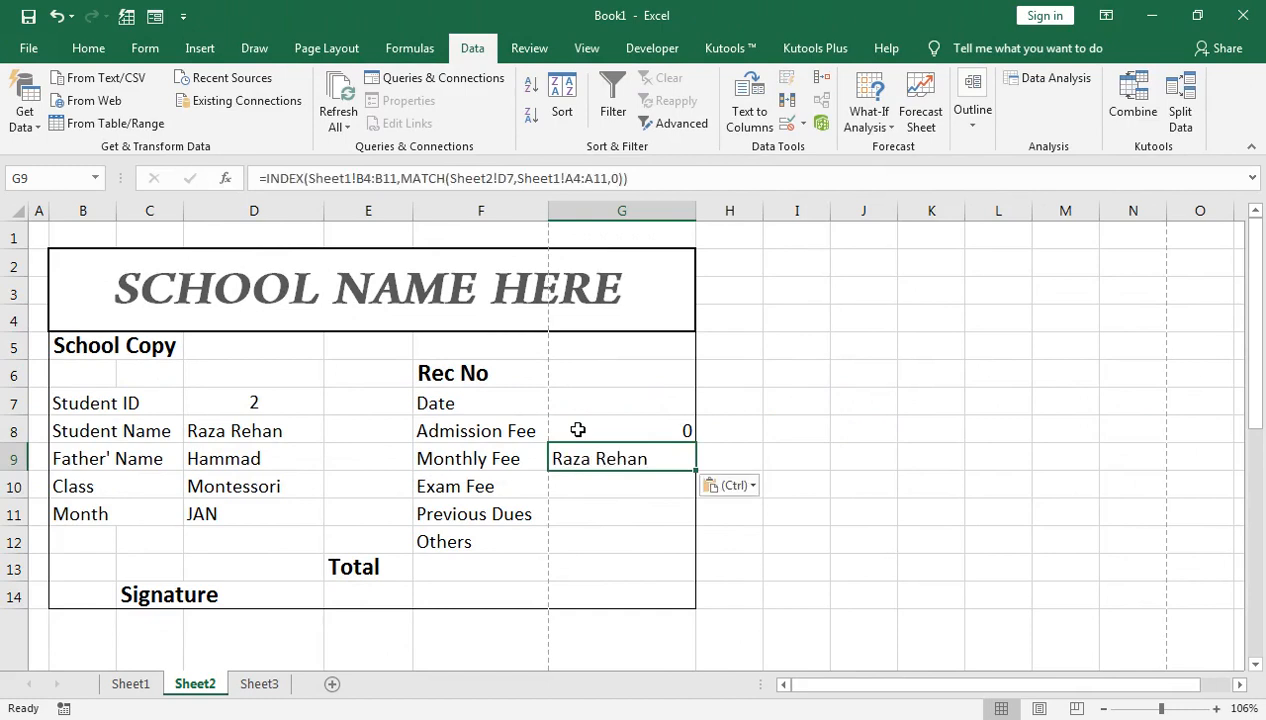
{"action": "key", "text": "F2"}
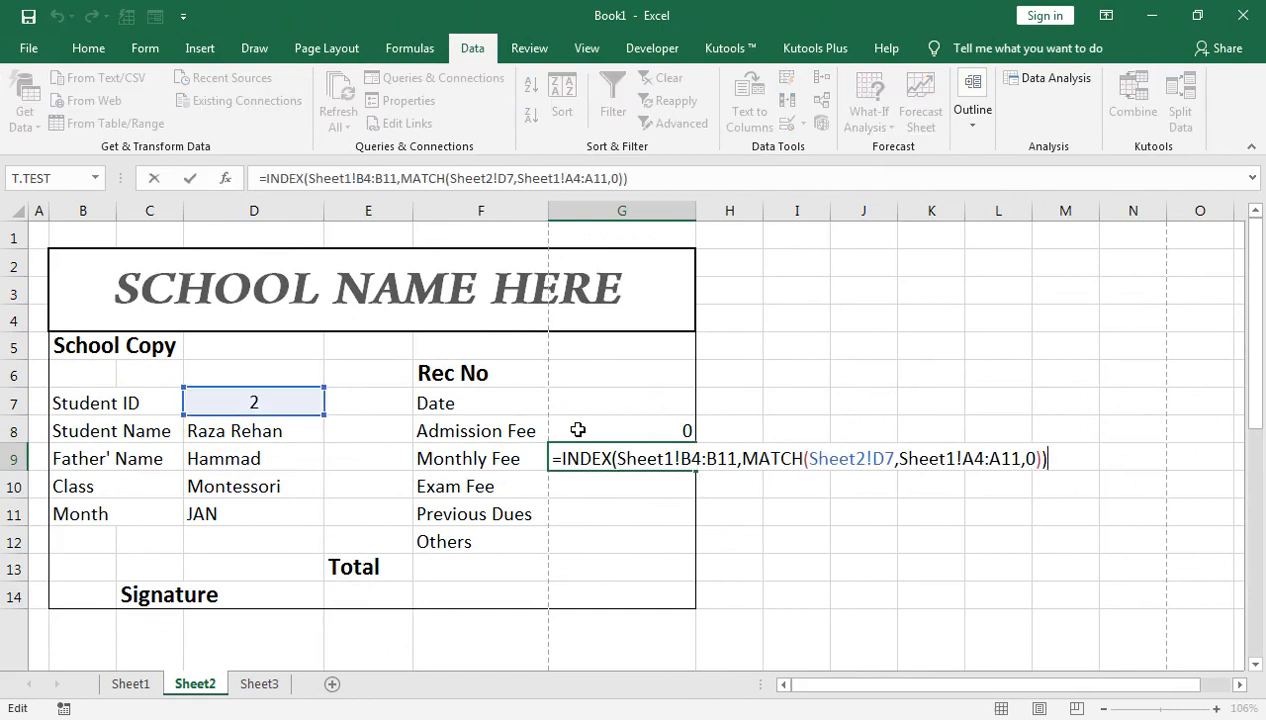
{"action": "left_click", "coordinate": [690, 458]}
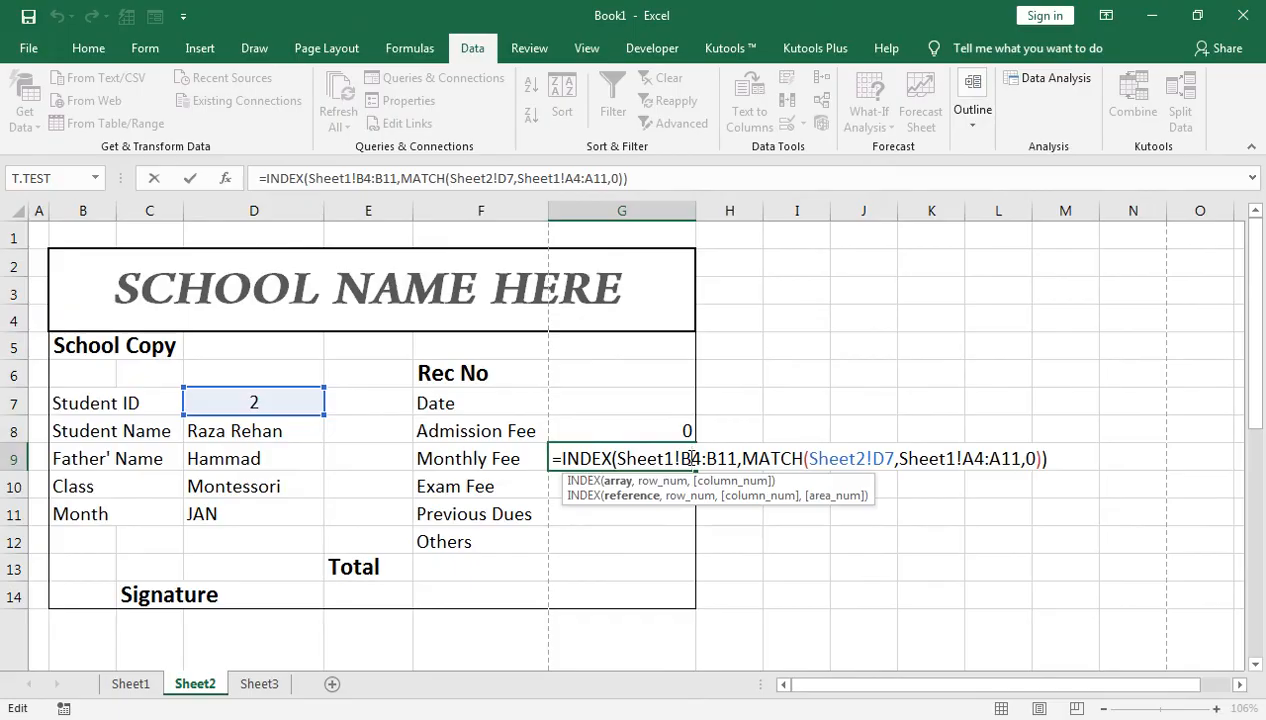
{"action": "key", "text": "BackSpace"}
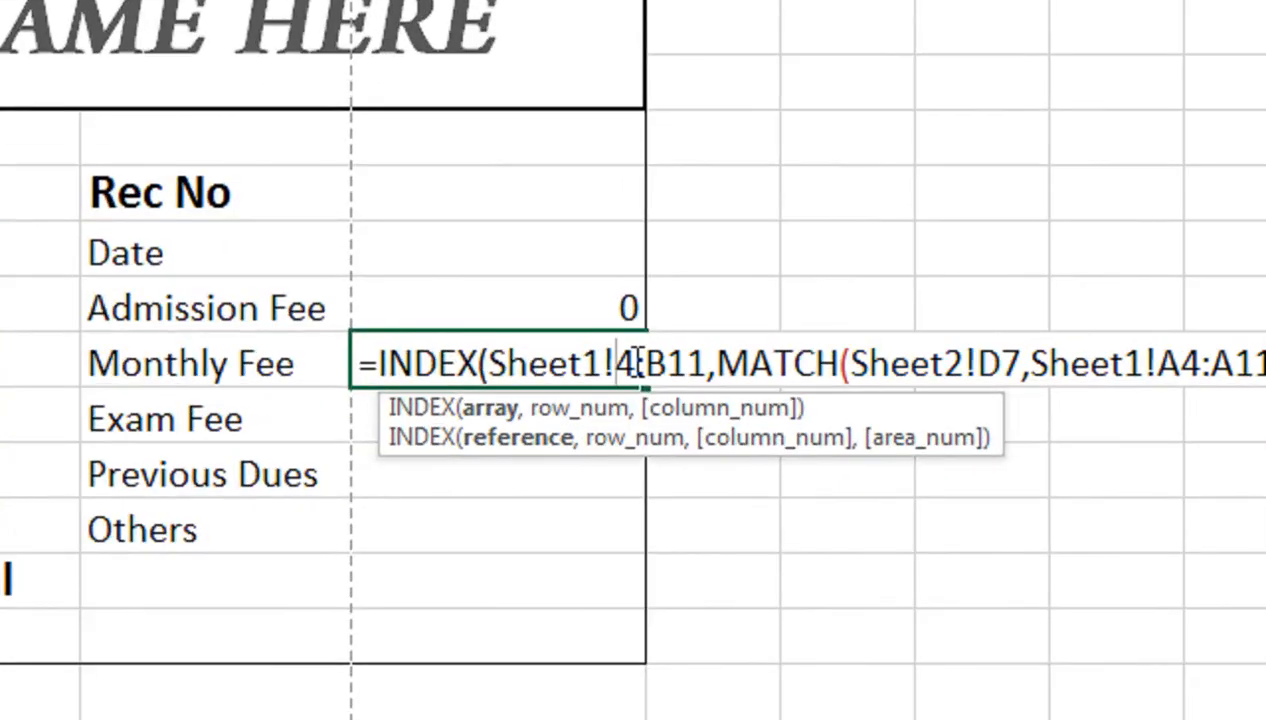
{"action": "type", "text": "G"}
{"action": "left_click", "coordinate": [689, 345]}
{"action": "key", "text": "Delete"}
{"action": "type", "text": "G"}
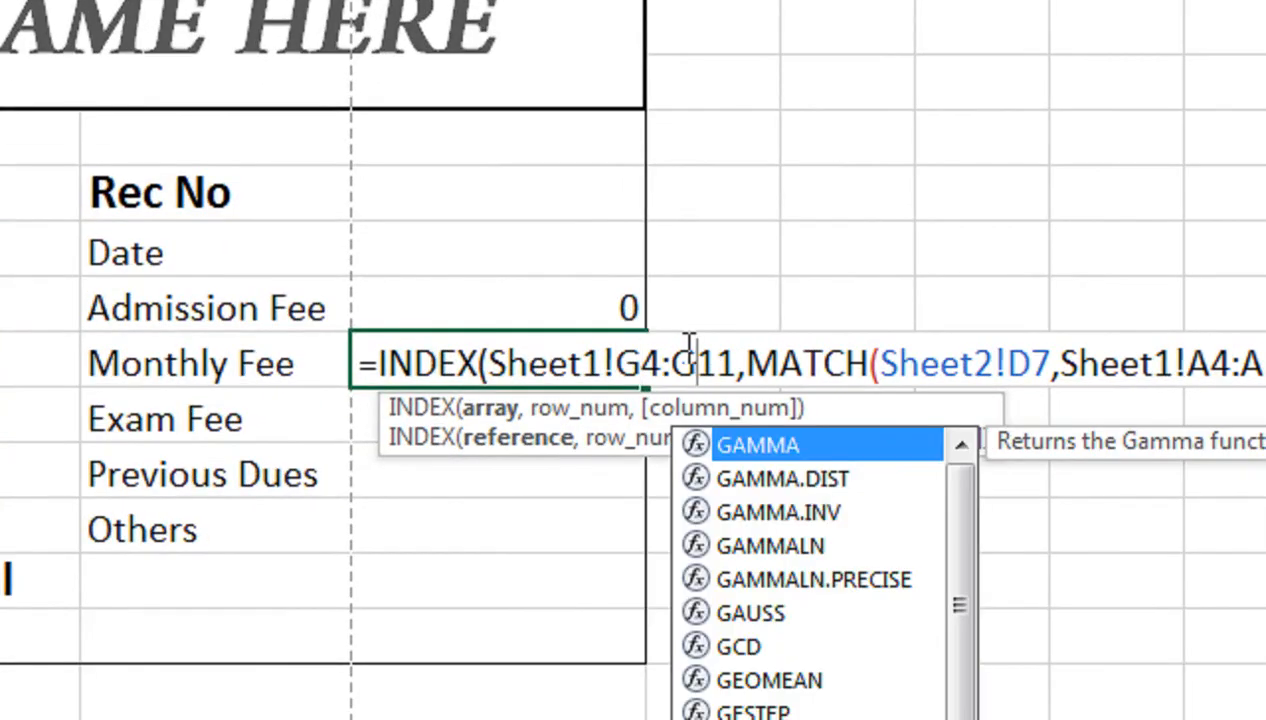
{"action": "key", "text": "Return"}
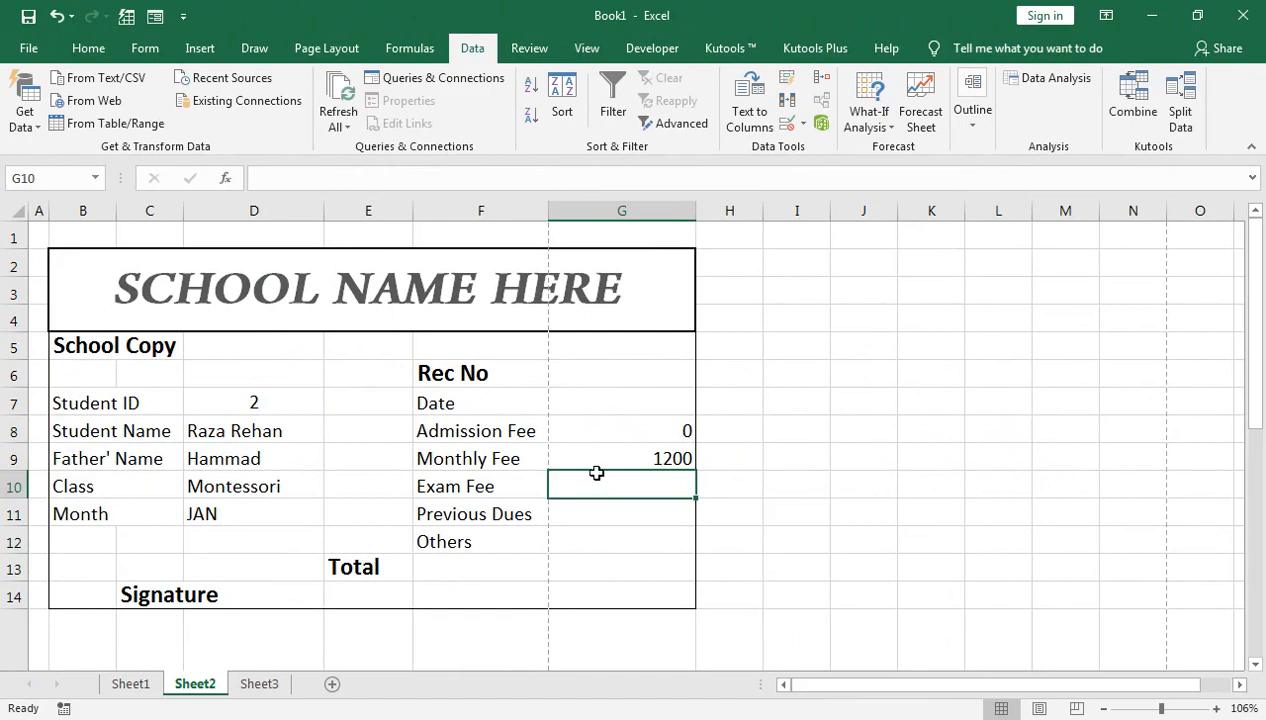
Step: Point the pasted Exam Fee lookup at Sheet1!H4:H11, showing 0, and paste it into Previous Dues
{"action": "type", "text": "=INDEX(Sheet1!B4:B11,MATCH(Sheet2!D7,Sheet1!A4:A11,0))"}
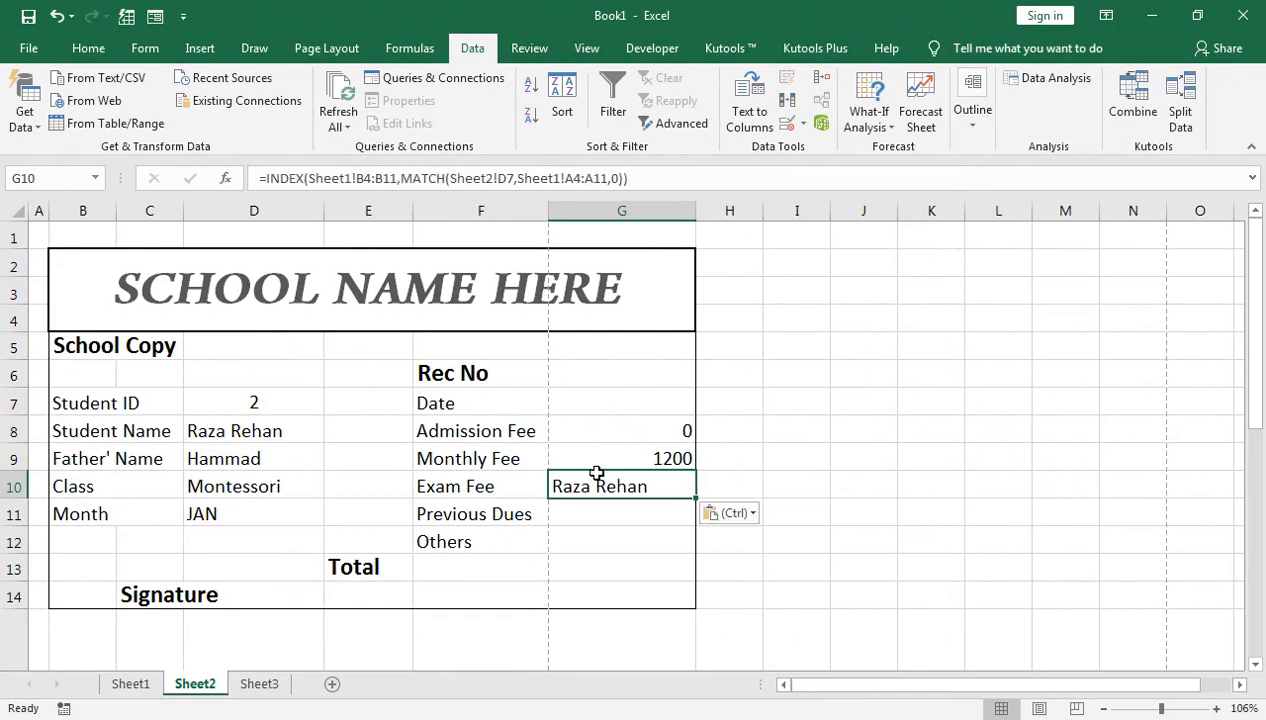
{"action": "double_click", "coordinate": [600, 488]}
{"action": "left_click", "coordinate": [693, 486]}
{"action": "key", "text": "BackSpace"}
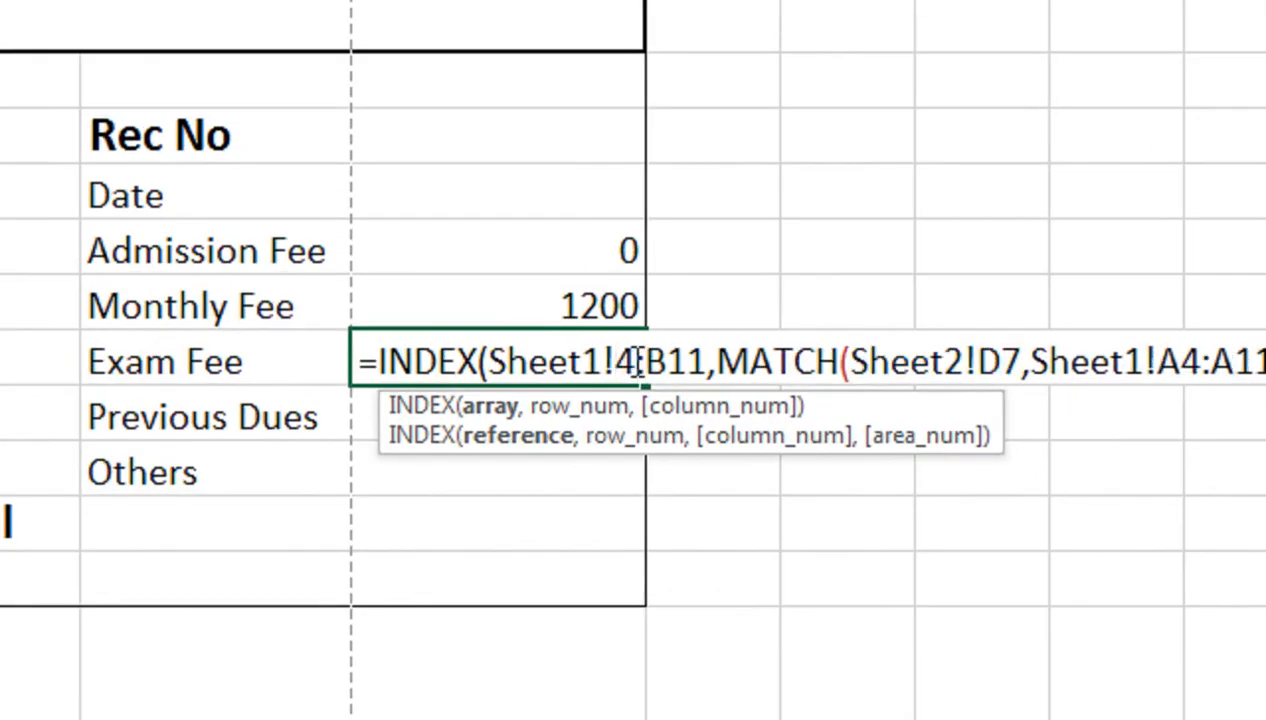
{"action": "type", "text": "H"}
{"action": "left_click", "coordinate": [690, 362]}
{"action": "key", "text": "BackSpace"}
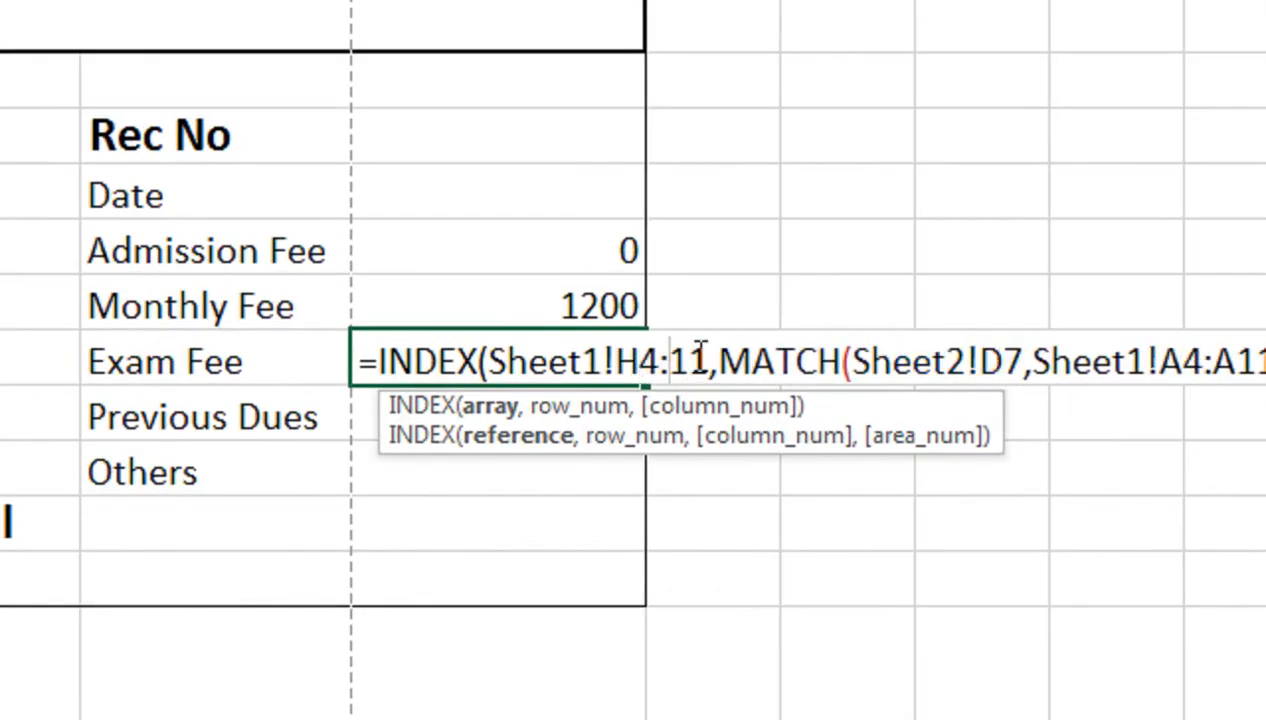
{"action": "type", "text": "H"}
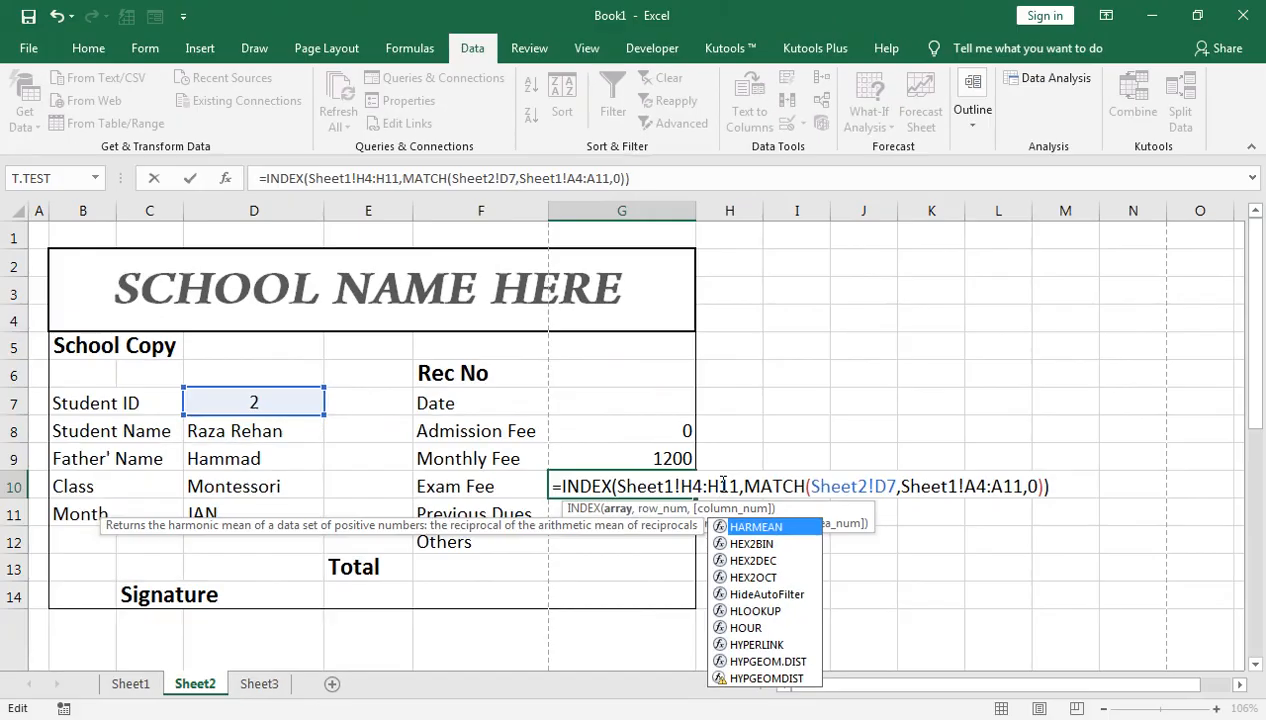
{"action": "key", "text": "Return"}
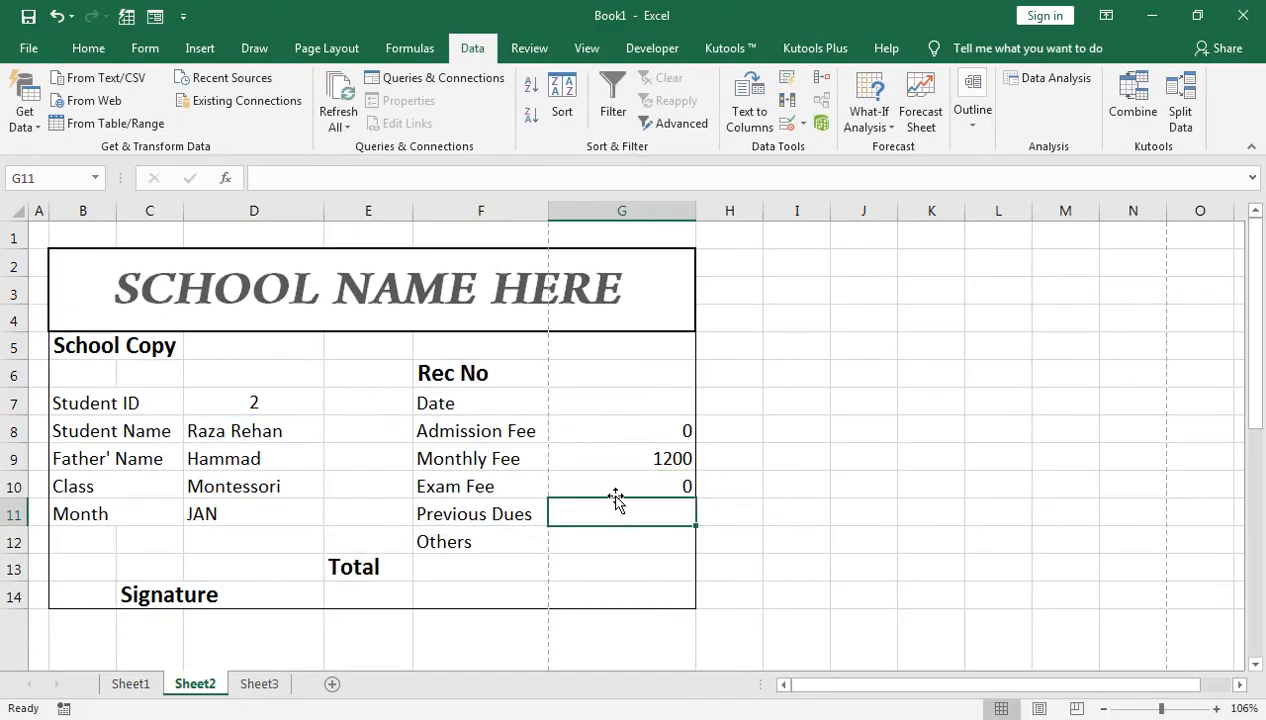
{"action": "key", "text": "ctrl+v"}
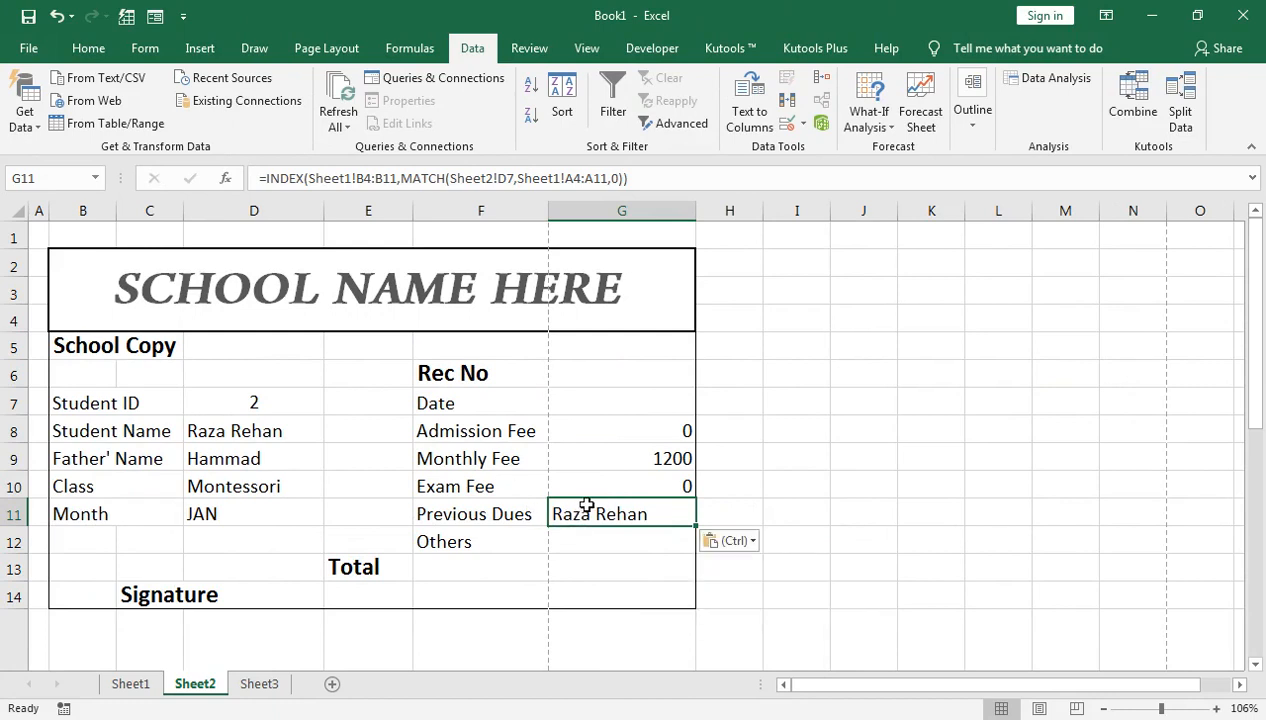
Step: Change the Previous Dues G11 lookup range from B4:B11 to Sheet1!I4:I11, showing 0
{"action": "double_click", "coordinate": [591, 510]}
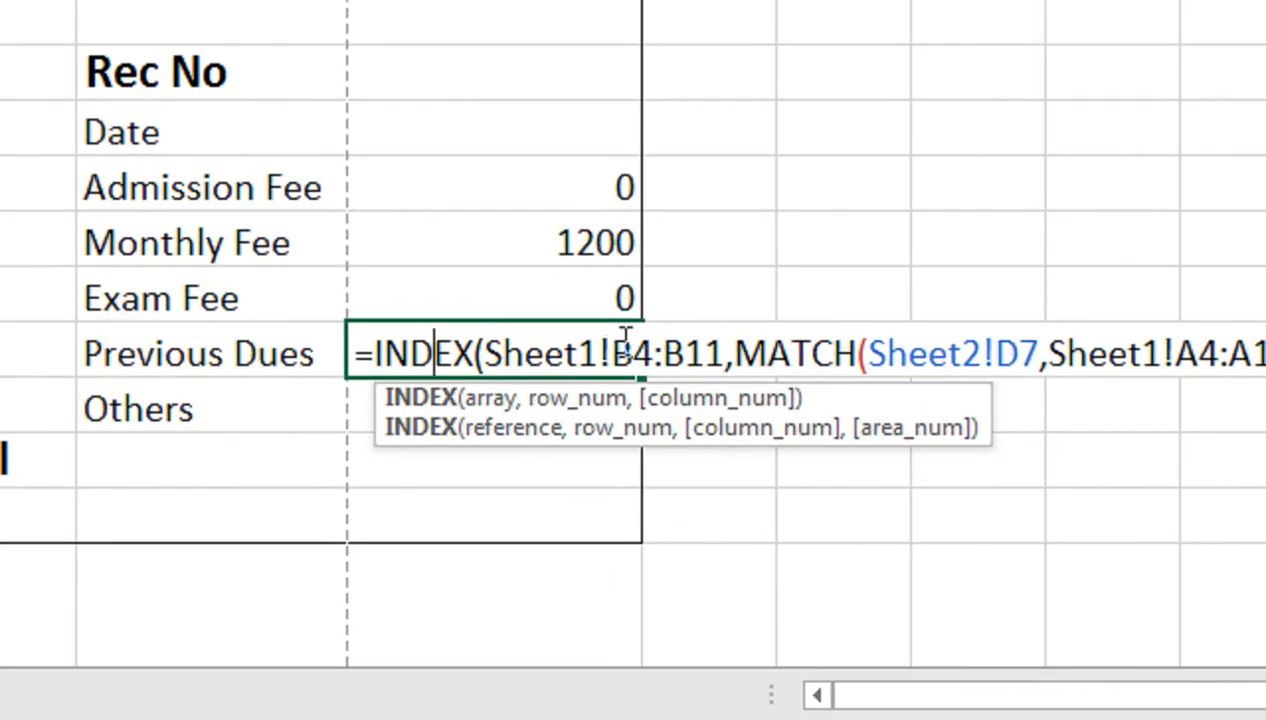
{"action": "left_click", "coordinate": [635, 345]}
{"action": "key", "text": "BackSpace"}
{"action": "type", "text": "I"}
{"action": "double_click", "coordinate": [672, 352]}
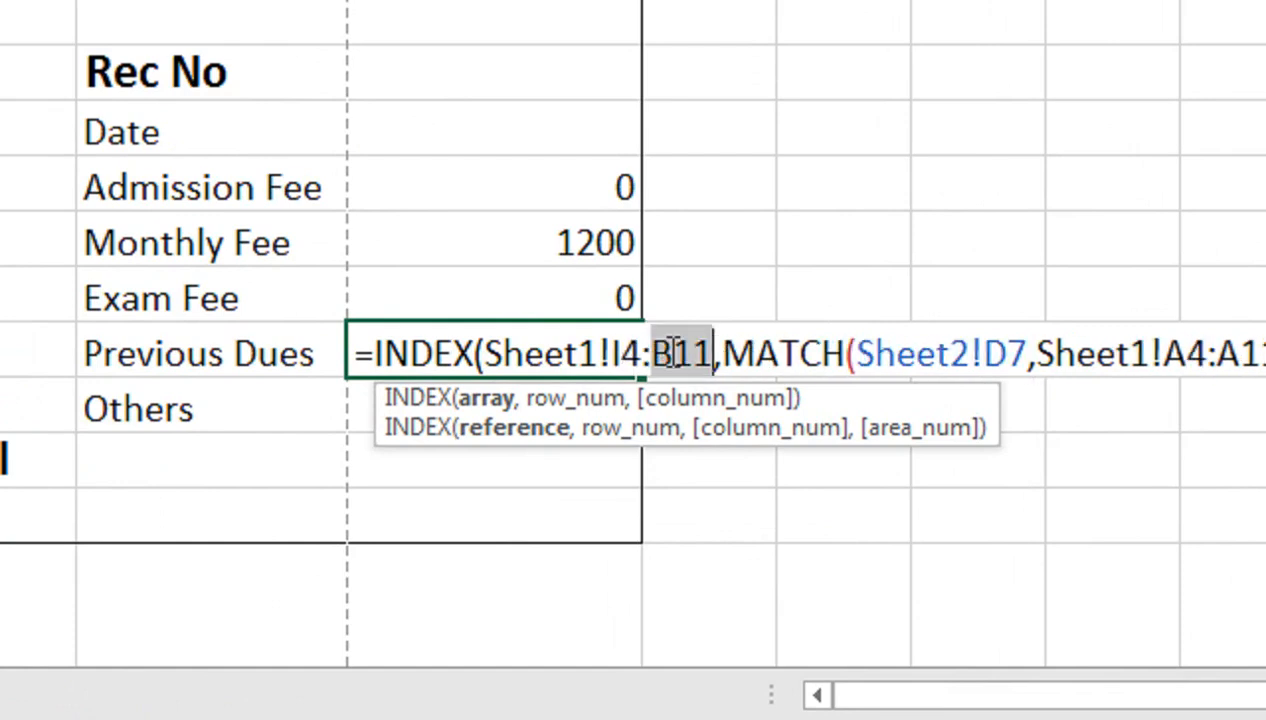
{"action": "left_click", "coordinate": [672, 352]}
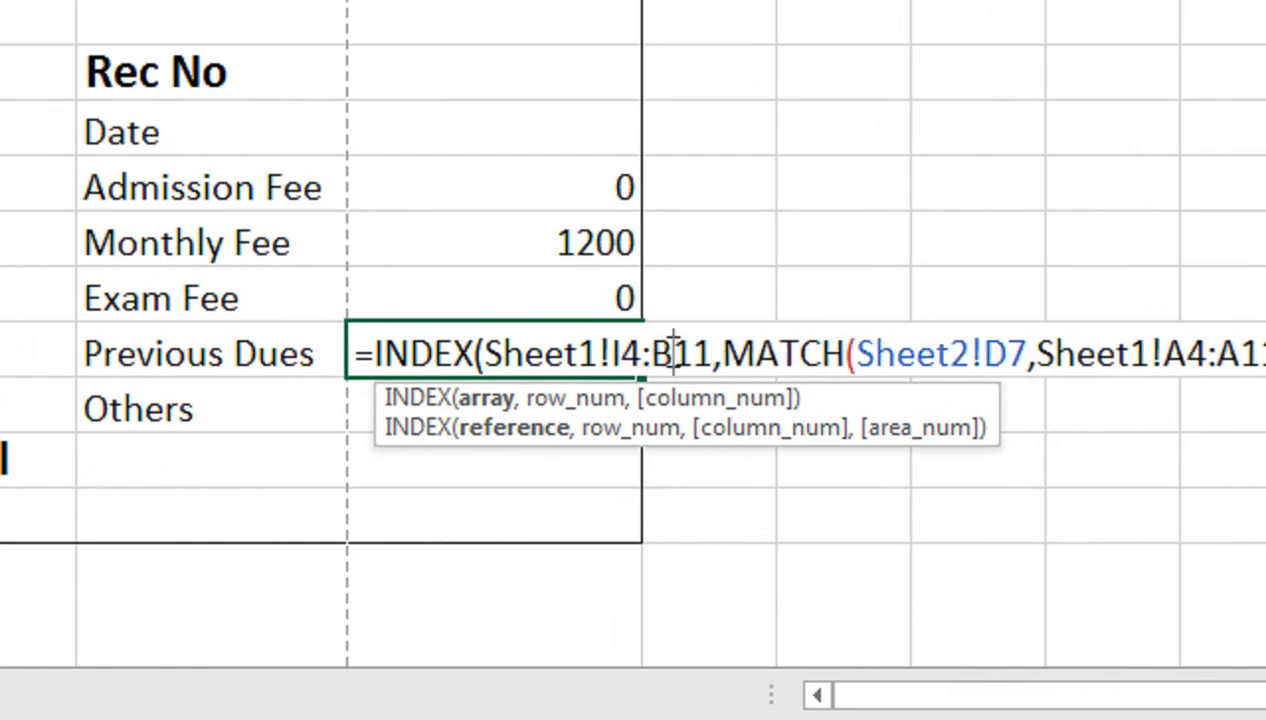
{"action": "key", "text": "BackSpace"}
{"action": "type", "text": "I"}
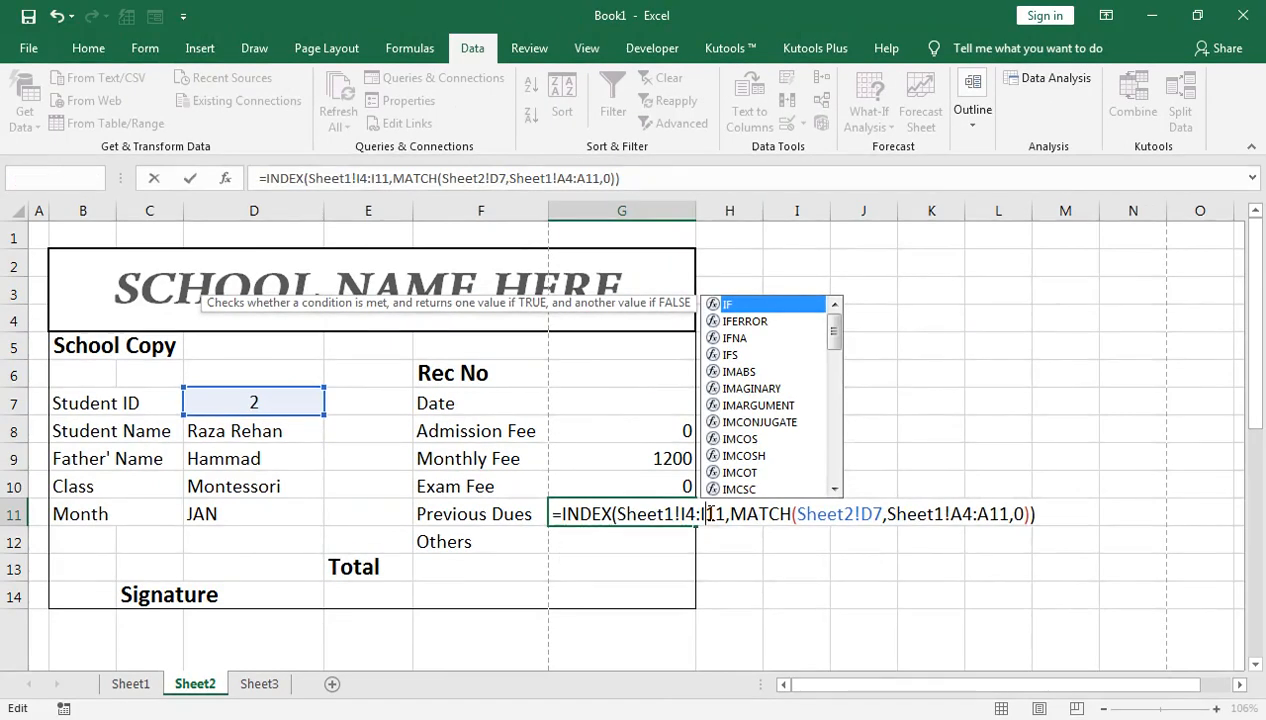
{"action": "key", "text": "Return"}
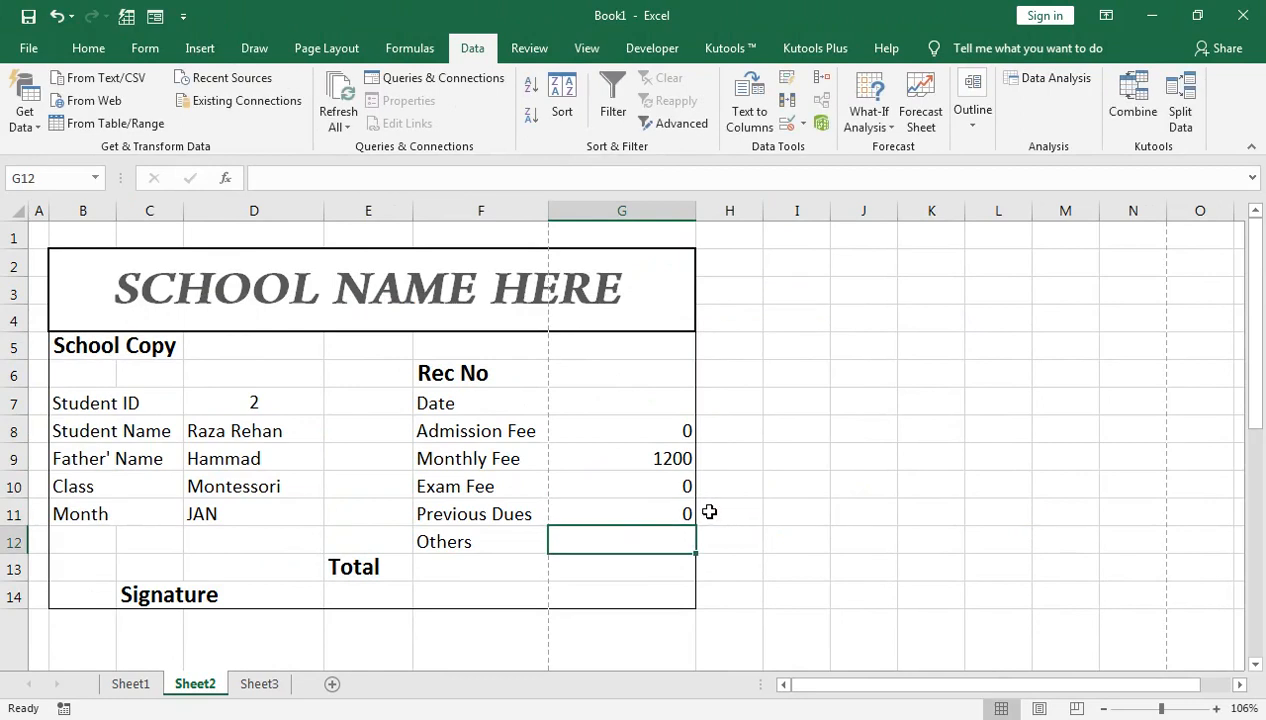
{"action": "key", "text": "ctrl+c"}
{"action": "left_click", "coordinate": [649, 505]}
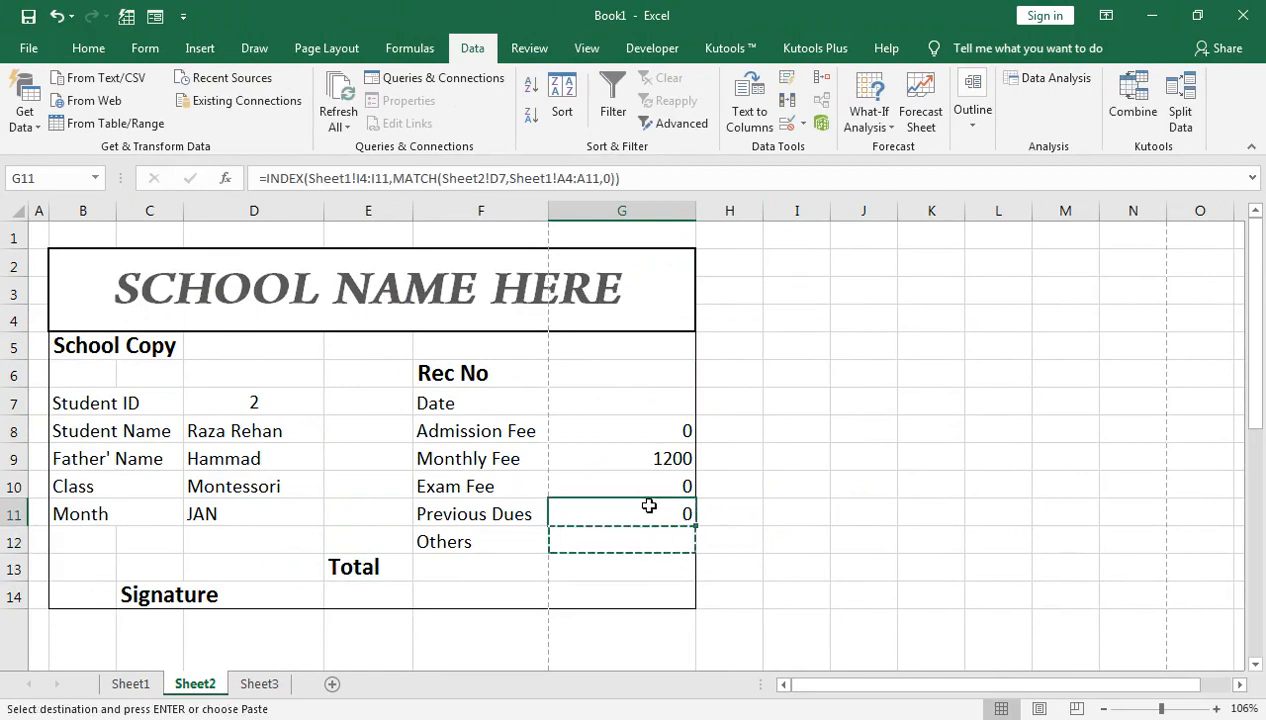
{"action": "key", "text": "ctrl+c"}
{"action": "left_click", "coordinate": [660, 531]}
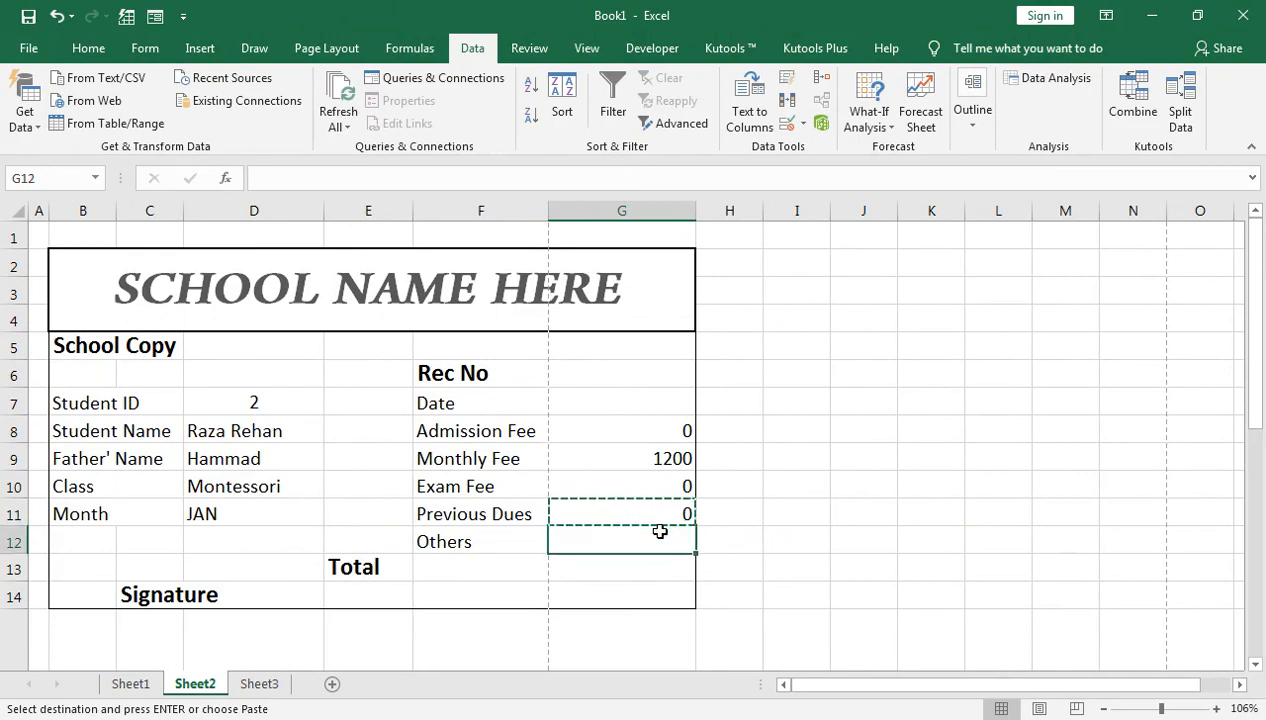
{"action": "key", "text": "ctrl+v"}
{"action": "double_click", "coordinate": [660, 532]}
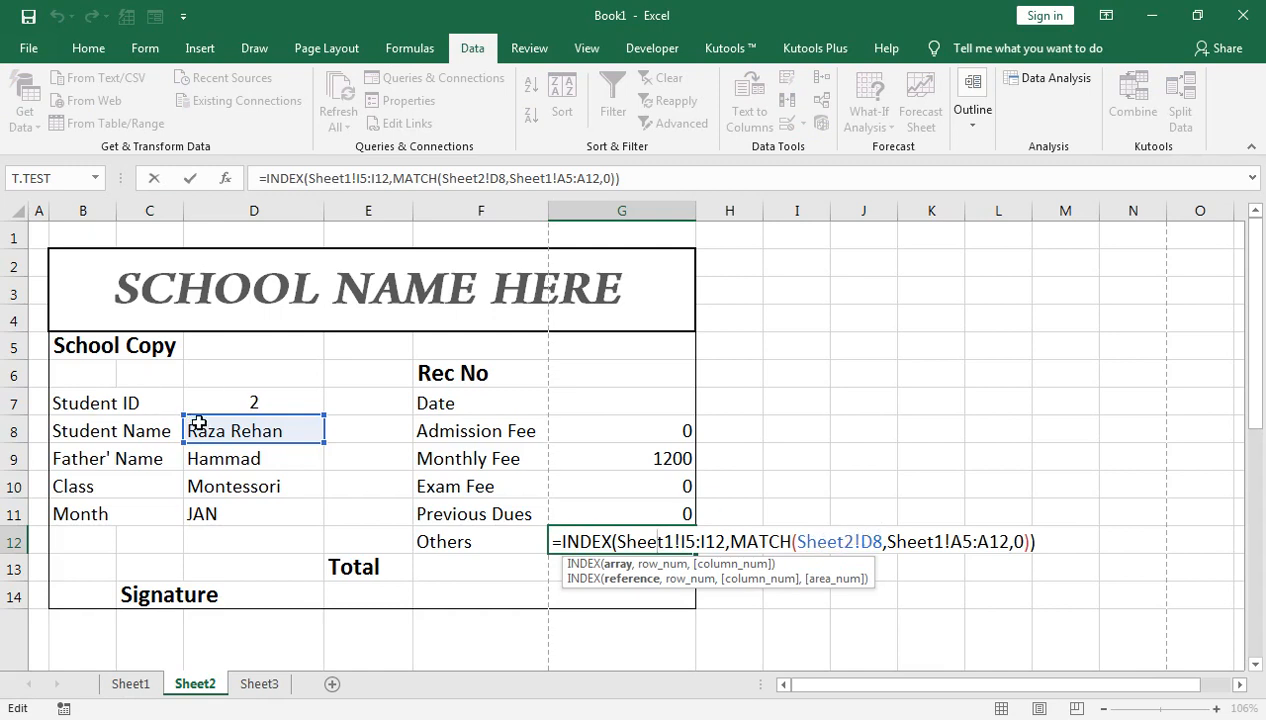
{"action": "left_click", "coordinate": [886, 541]}
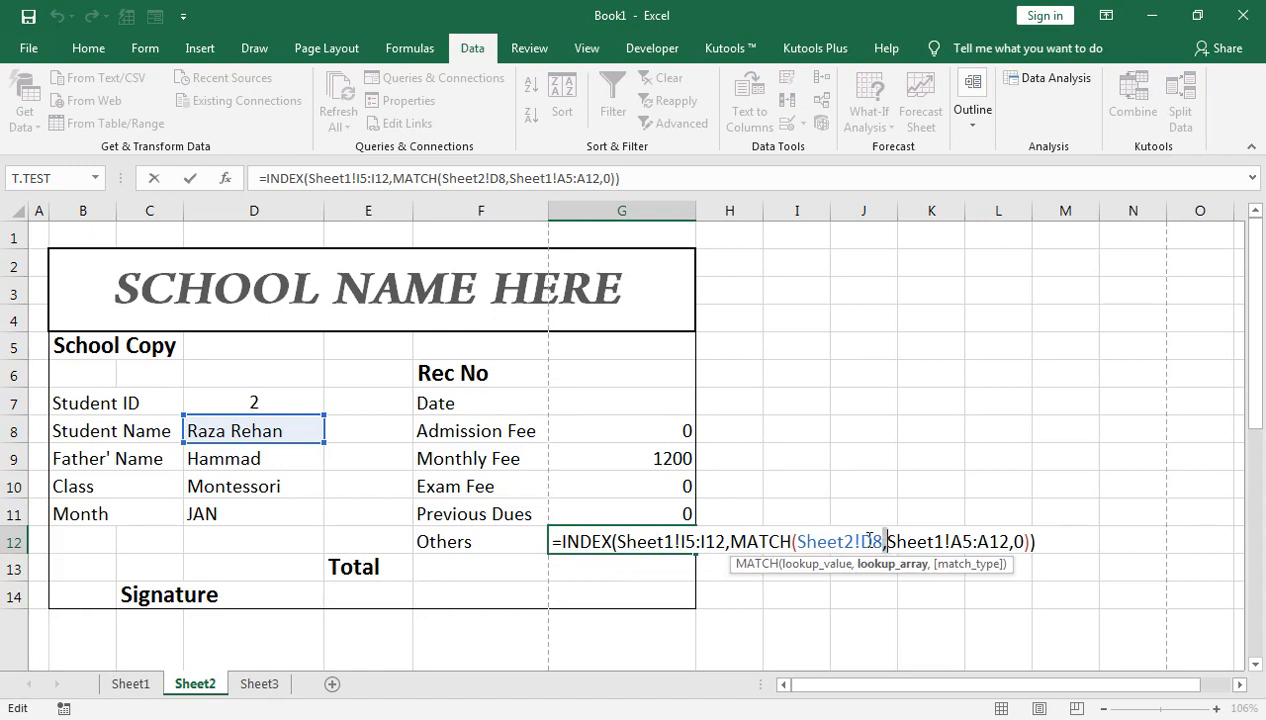
{"action": "left_click", "coordinate": [884, 541]}
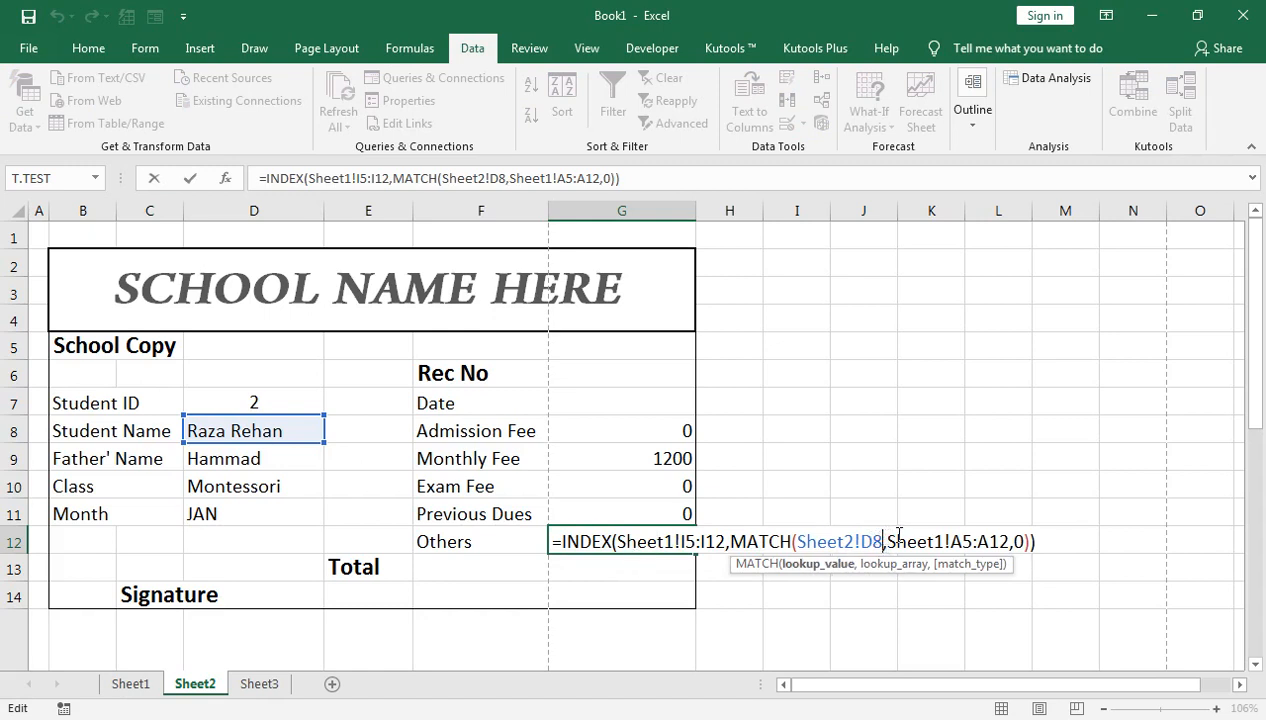
{"action": "key", "text": "BackSpace"}
{"action": "type", "text": "7"}
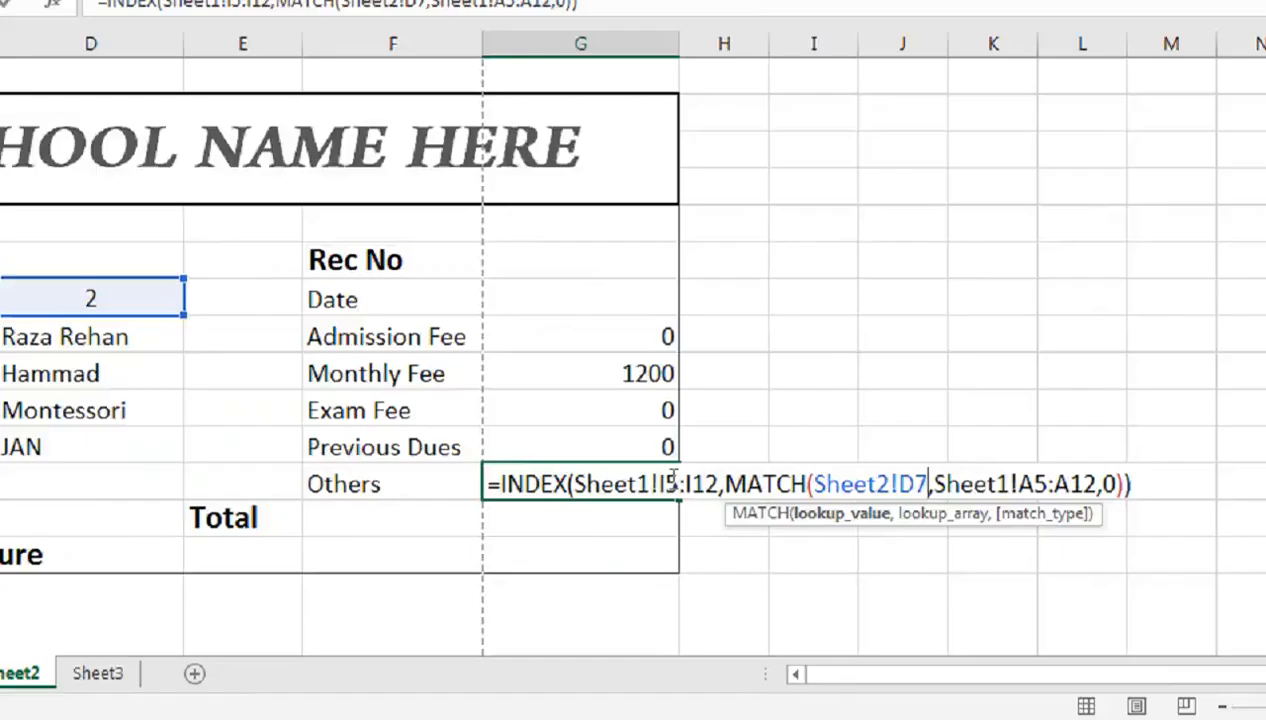
{"action": "left_click", "coordinate": [690, 538]}
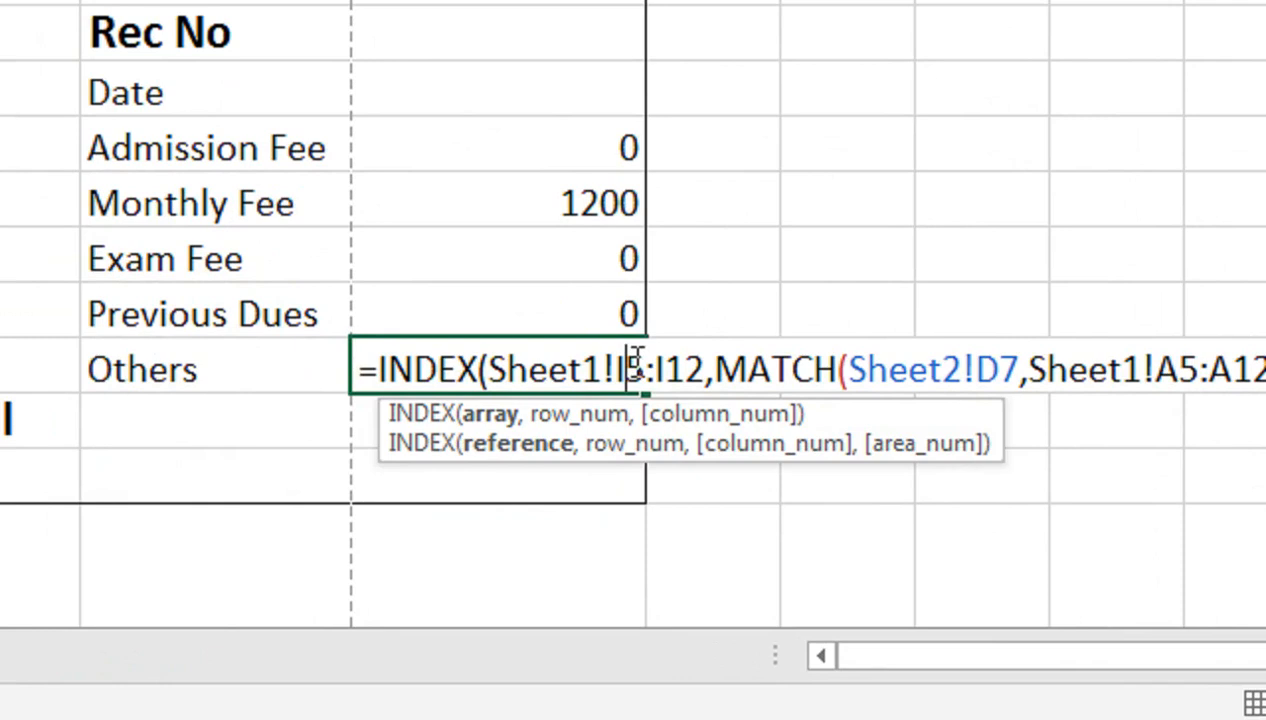
{"action": "key", "text": "BackSpace"}
{"action": "type", "text": "J"}
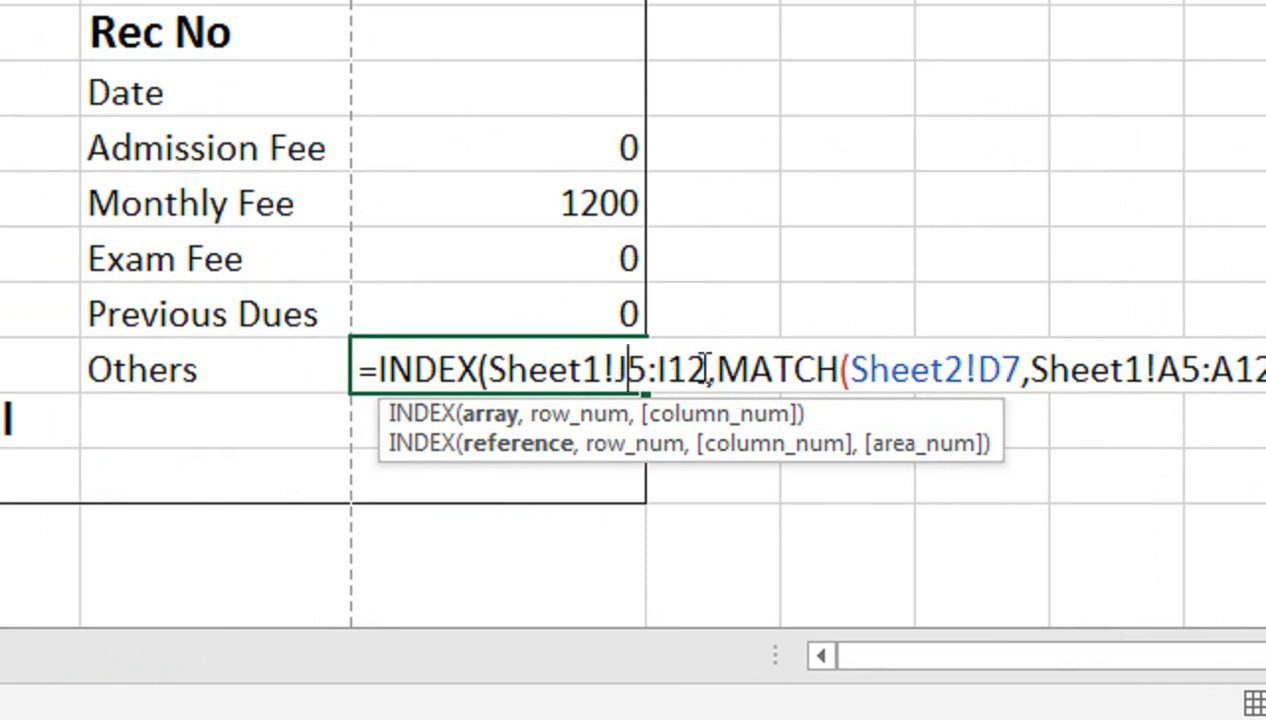
{"action": "left_click", "coordinate": [672, 372]}
{"action": "key", "text": "BackSpace"}
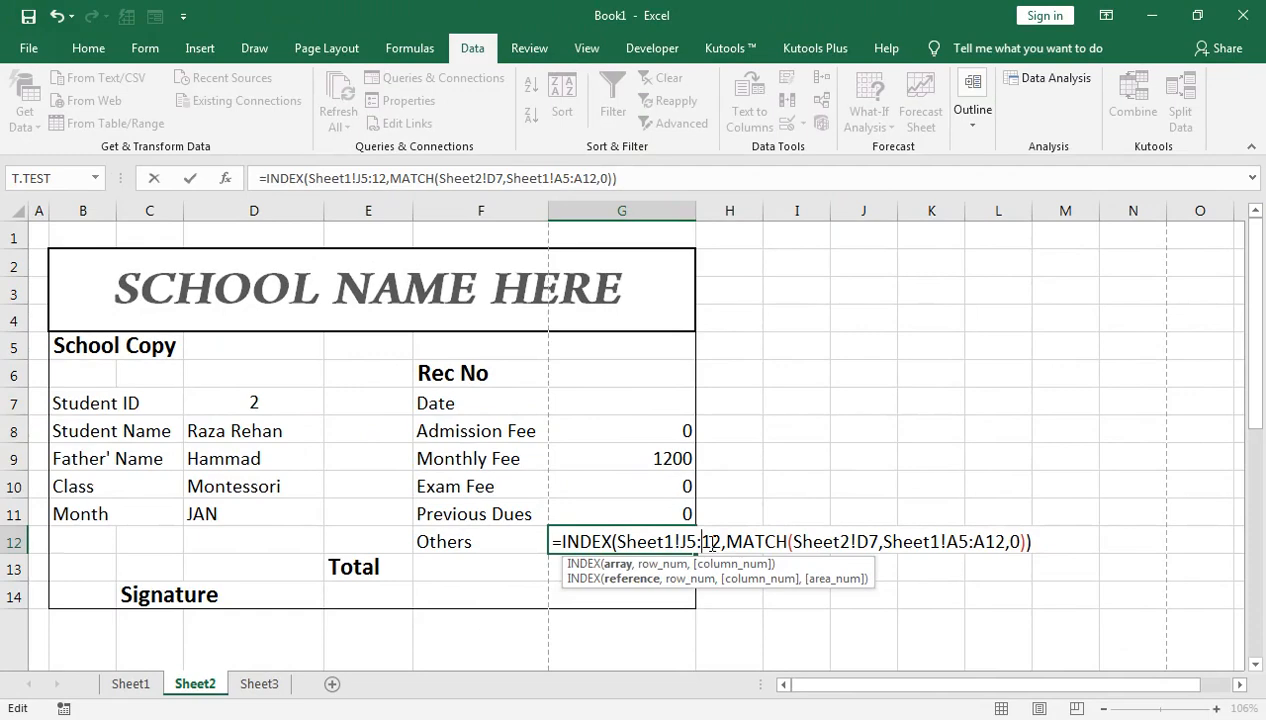
{"action": "key", "text": "Return"}
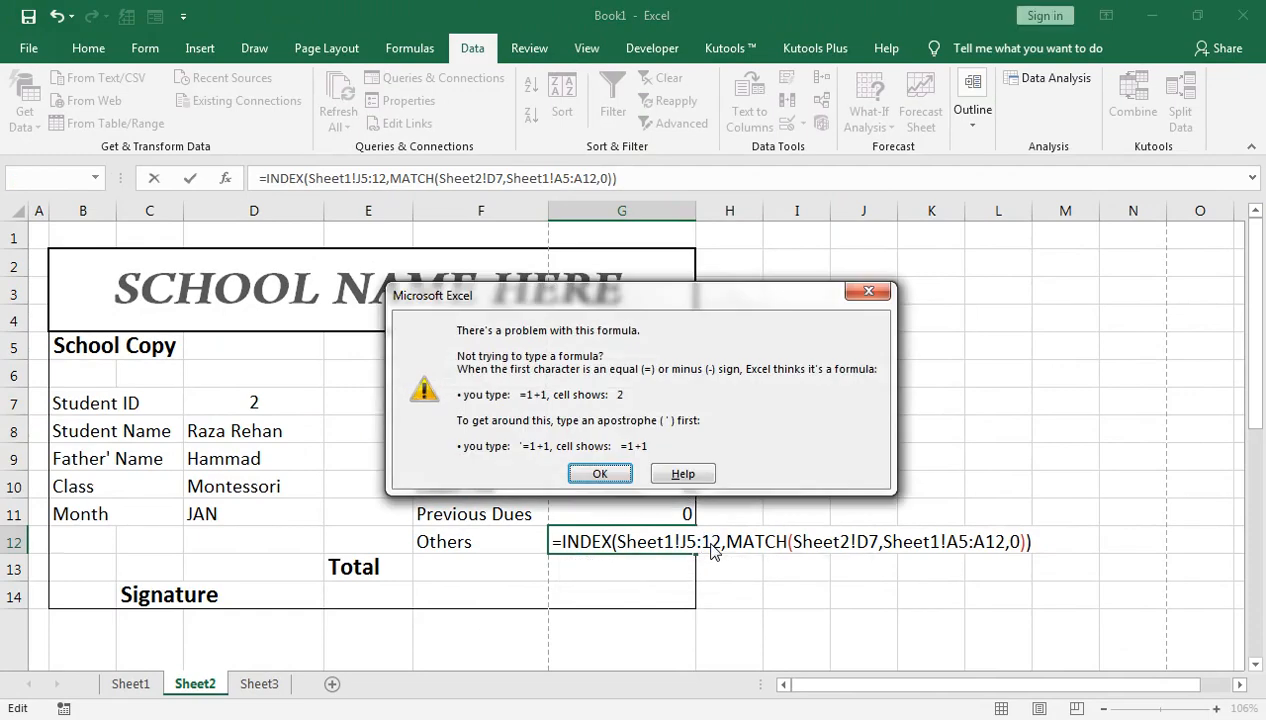
{"action": "key", "text": "Return"}
{"action": "key", "text": "BackSpace"}
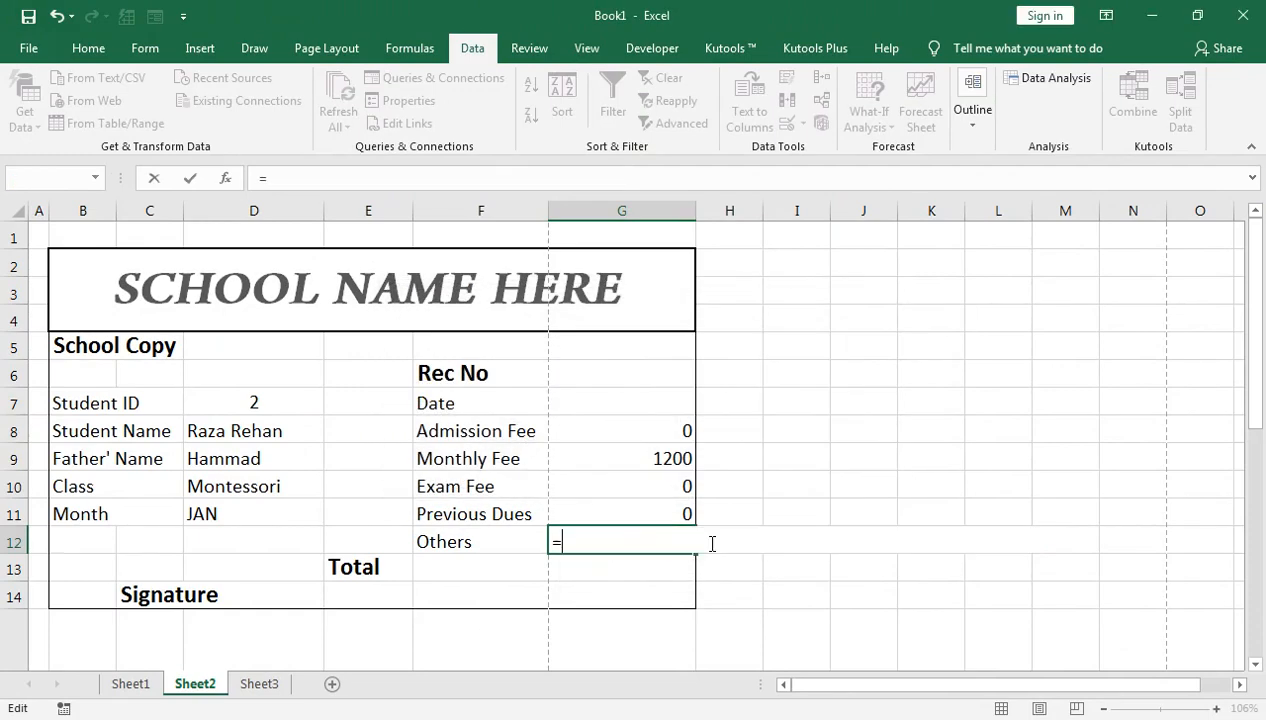
{"action": "key", "text": "Return"}
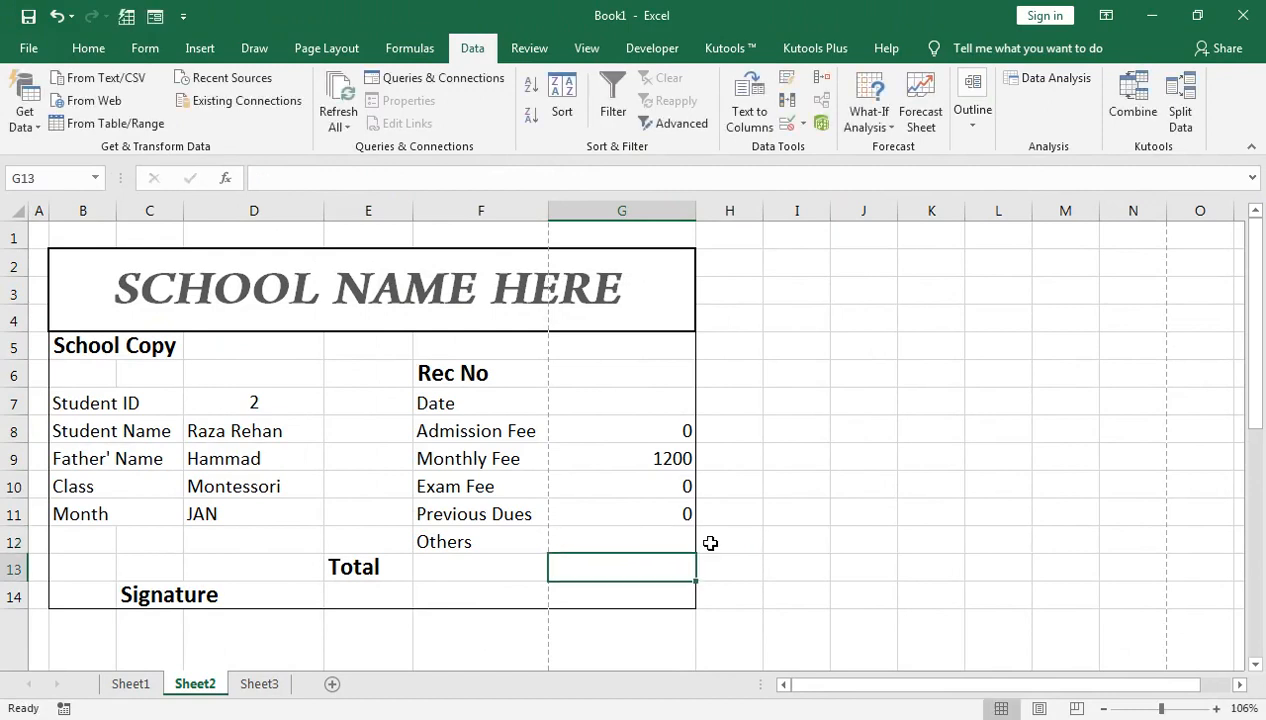
Step: Copy the Student Name lookup formula from D8 into the Others fee cell
{"action": "double_click", "coordinate": [300, 428]}
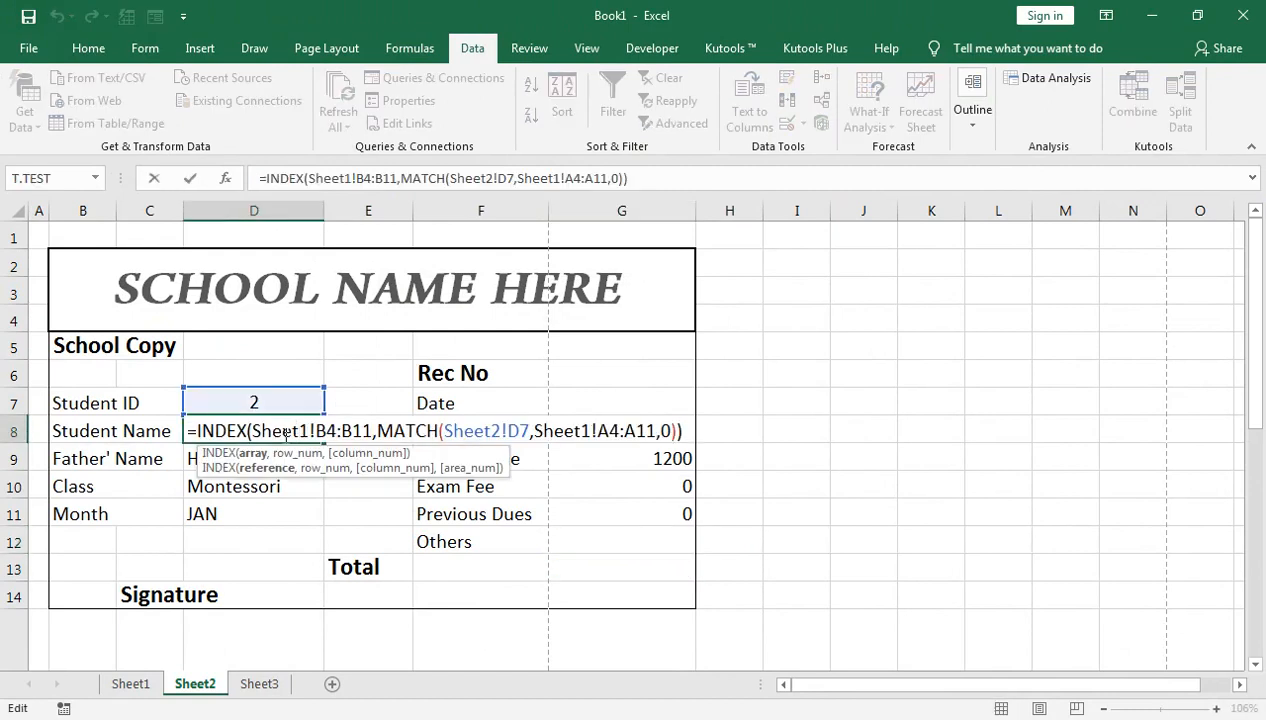
{"action": "left_click_drag", "start_coordinate": [188, 430], "coordinate": [248, 432]}
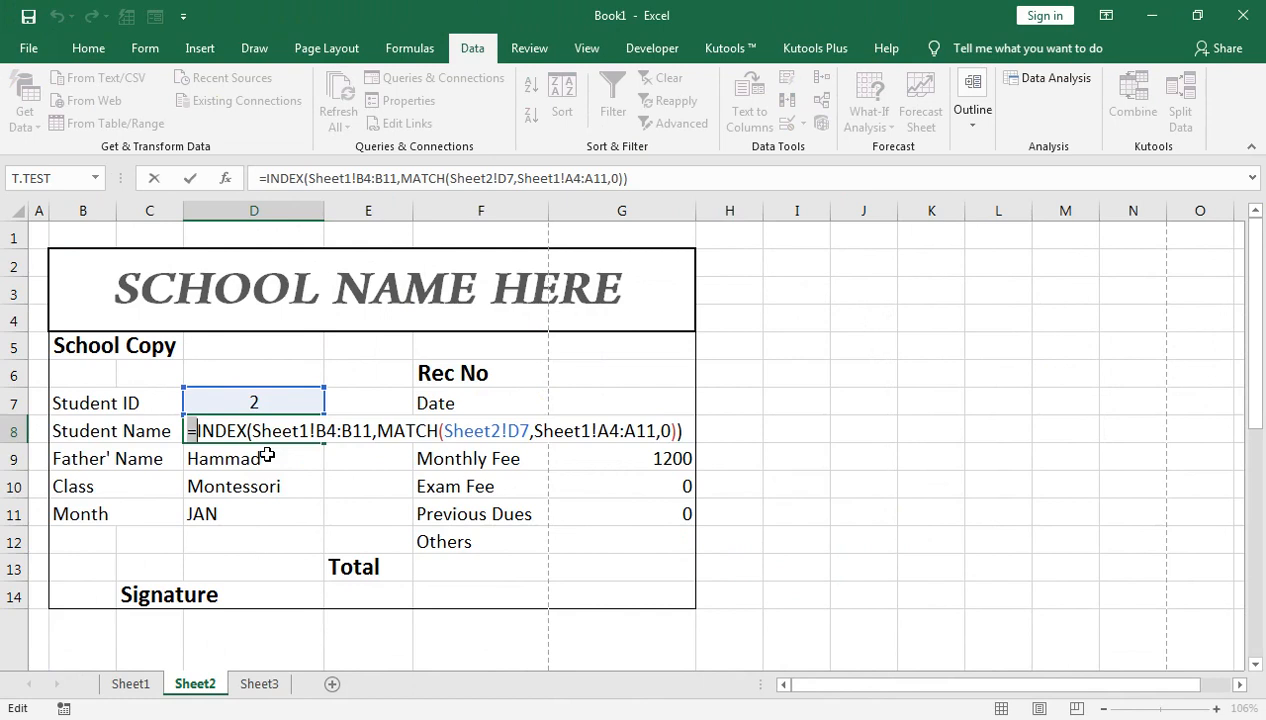
{"action": "key", "text": "shift+Right"}
{"action": "key", "text": "shift+Right"}
{"action": "key", "text": "shift+Right"}
{"action": "key", "text": "shift+Right"}
{"action": "key", "text": "shift+Right"}
{"action": "key", "text": "shift+Right"}
{"action": "key", "text": "shift+Right"}
{"action": "key", "text": "shift+Right"}
{"action": "key", "text": "shift+Right"}
{"action": "key", "text": "shift+Right"}
{"action": "key", "text": "shift+Right"}
{"action": "key", "text": "shift+Right"}
{"action": "key", "text": "shift+Right"}
{"action": "key", "text": "shift+Right"}
{"action": "key", "text": "shift+Right"}
{"action": "key", "text": "shift+Right"}
{"action": "key", "text": "shift+Right"}
{"action": "key", "text": "shift+Right"}
{"action": "key", "text": "shift+Right"}
{"action": "key", "text": "shift+Right"}
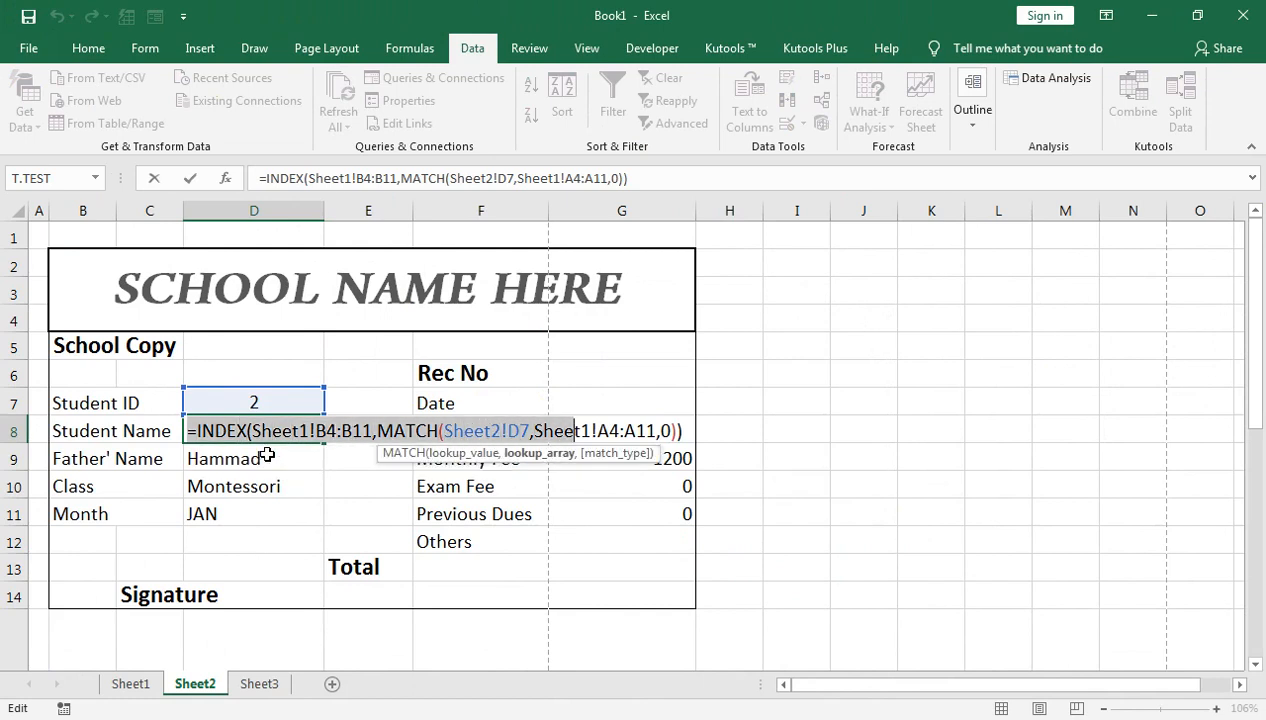
{"action": "key", "text": "shift+Right"}
{"action": "key", "text": "shift+Right"}
{"action": "key", "text": "shift+Right"}
{"action": "key", "text": "shift+Right"}
{"action": "key", "text": "shift+Right"}
{"action": "key", "text": "shift+Right"}
{"action": "key", "text": "shift+Right"}
{"action": "key", "text": "shift+Right"}
{"action": "key", "text": "shift+Right"}
{"action": "key", "text": "shift+Right"}
{"action": "key", "text": "shift+Right"}
{"action": "key", "text": "shift+Right"}
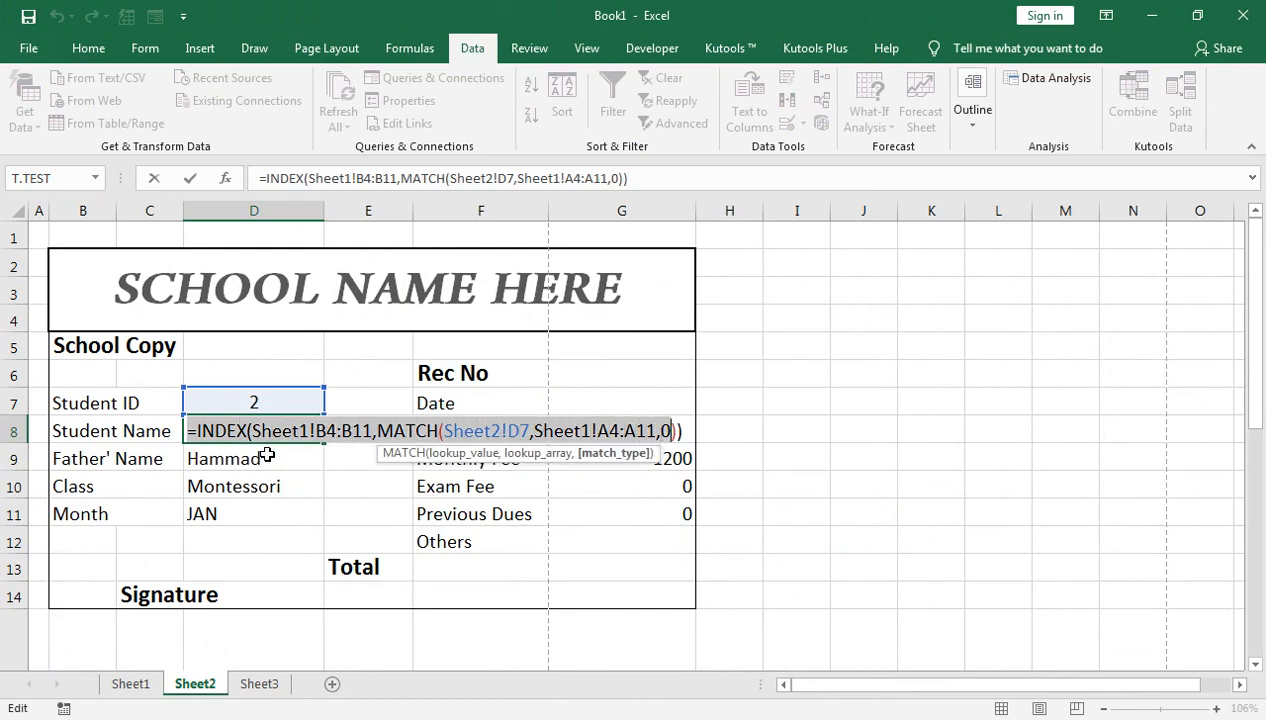
{"action": "key", "text": "shift+Right"}
{"action": "key", "text": "ctrl+c"}
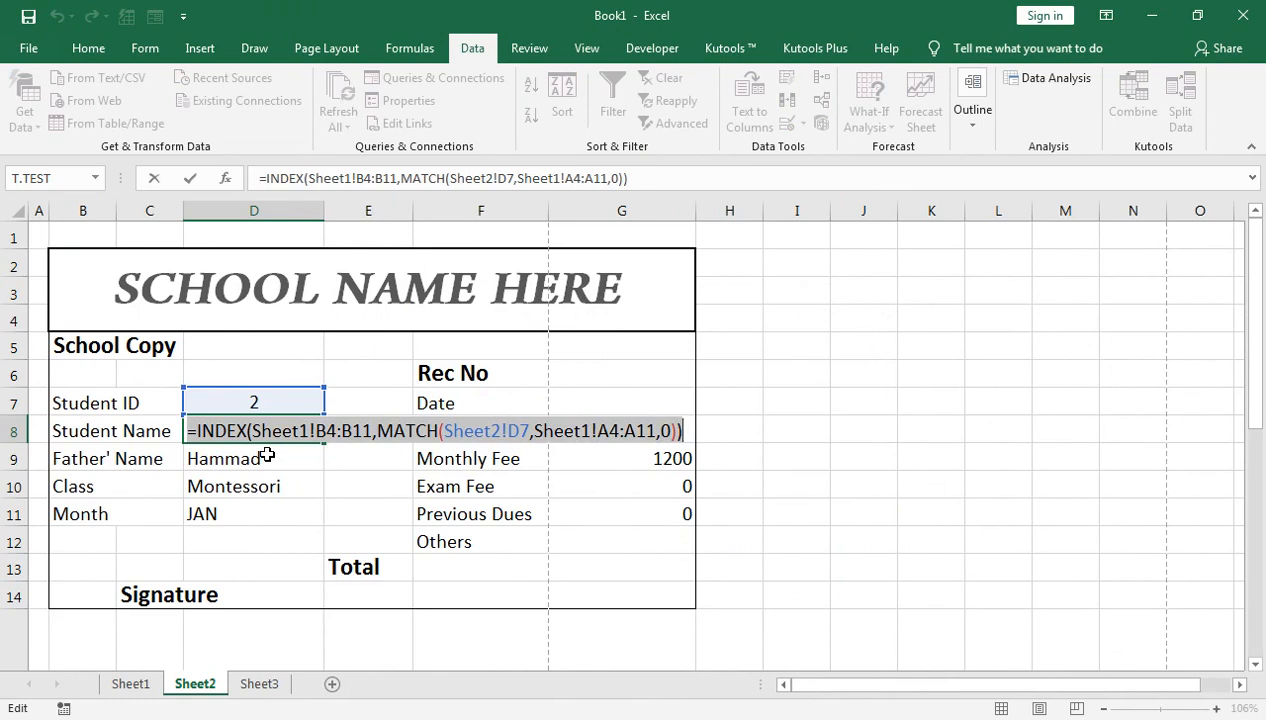
{"action": "key", "text": "Return"}
{"action": "key", "text": "Right"}
{"action": "key", "text": "Right"}
{"action": "key", "text": "Right"}
{"action": "key", "text": "Down"}
{"action": "key", "text": "Down"}
{"action": "key", "text": "Down"}
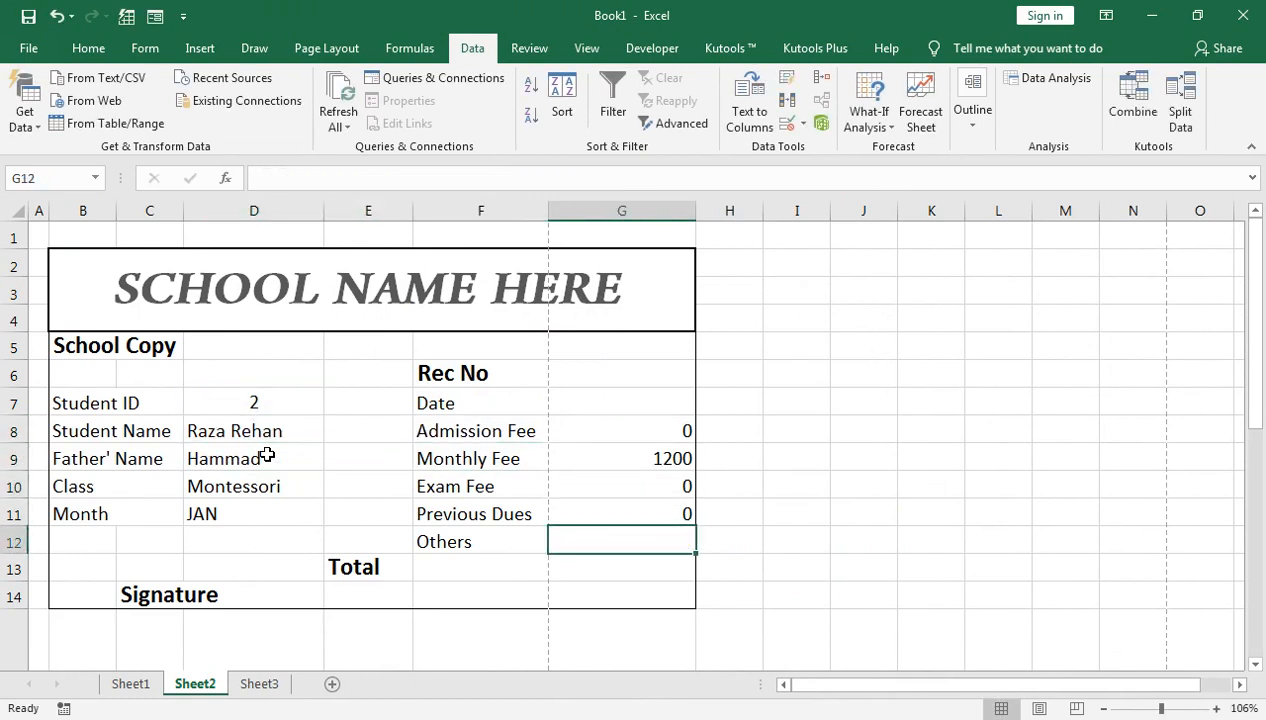
{"action": "key", "text": "ctrl+v"}
Step: Change the Others lookup range to Sheet1!J4:J11
{"action": "key", "text": "F2"}
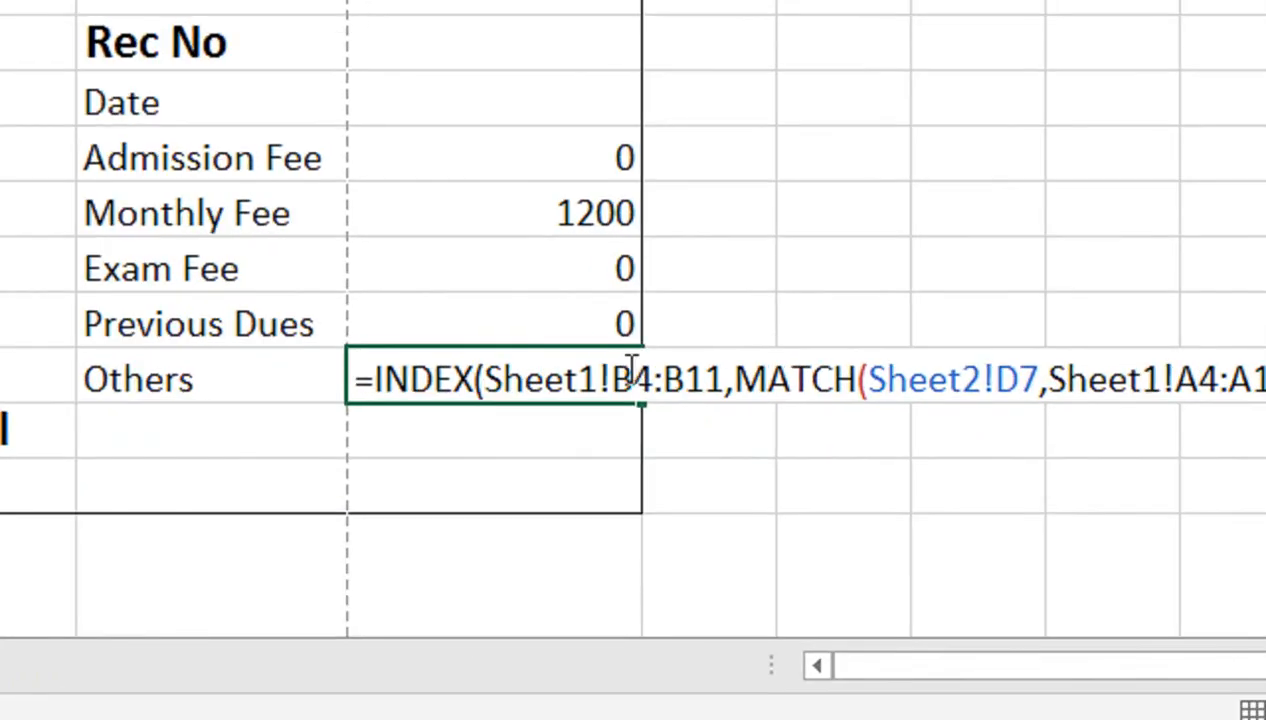
{"action": "left_click", "coordinate": [692, 535]}
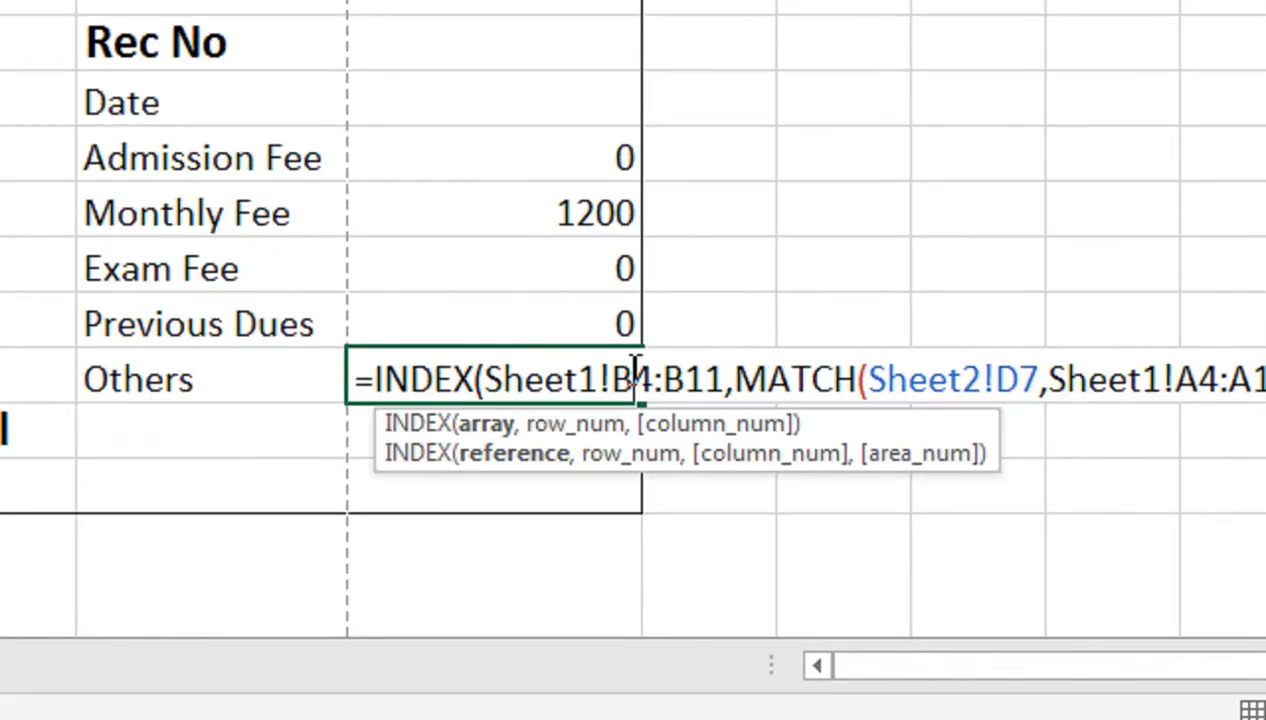
{"action": "key", "text": "BackSpace"}
{"action": "type", "text": "J"}
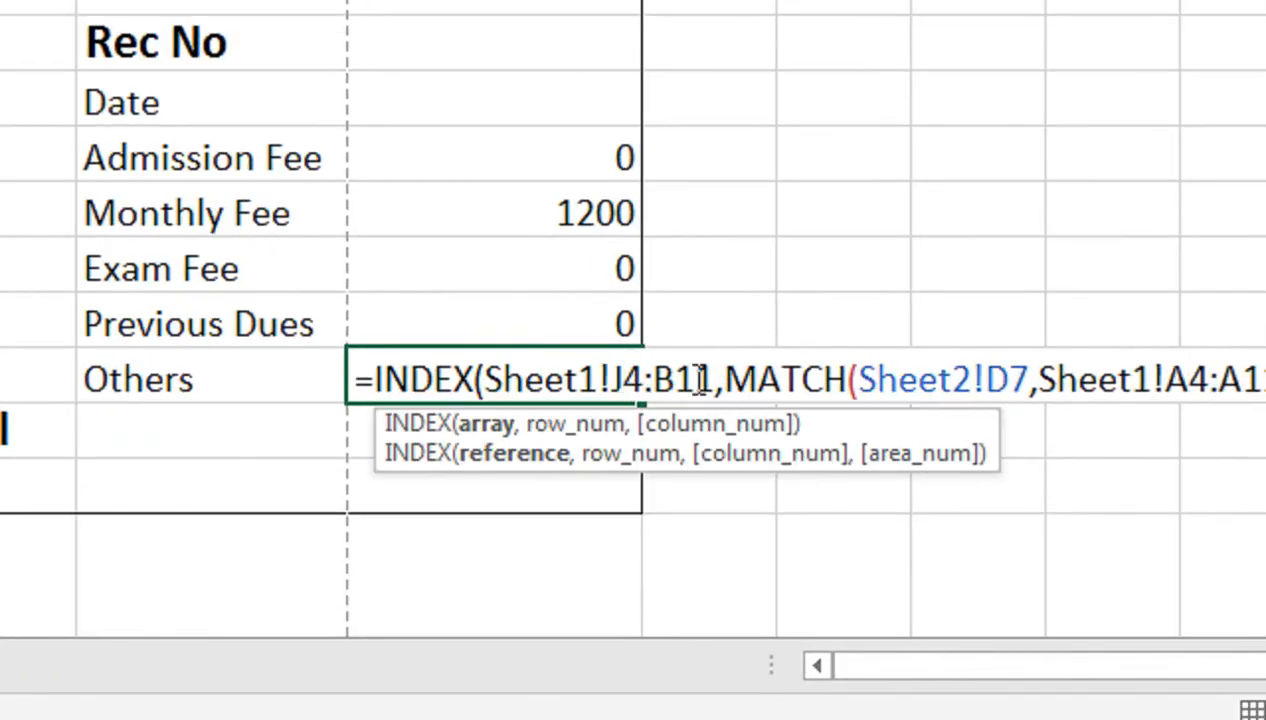
{"action": "left_click", "coordinate": [681, 380]}
{"action": "key", "text": "BackSpace"}
{"action": "type", "text": "J"}
{"action": "key", "text": "Return"}
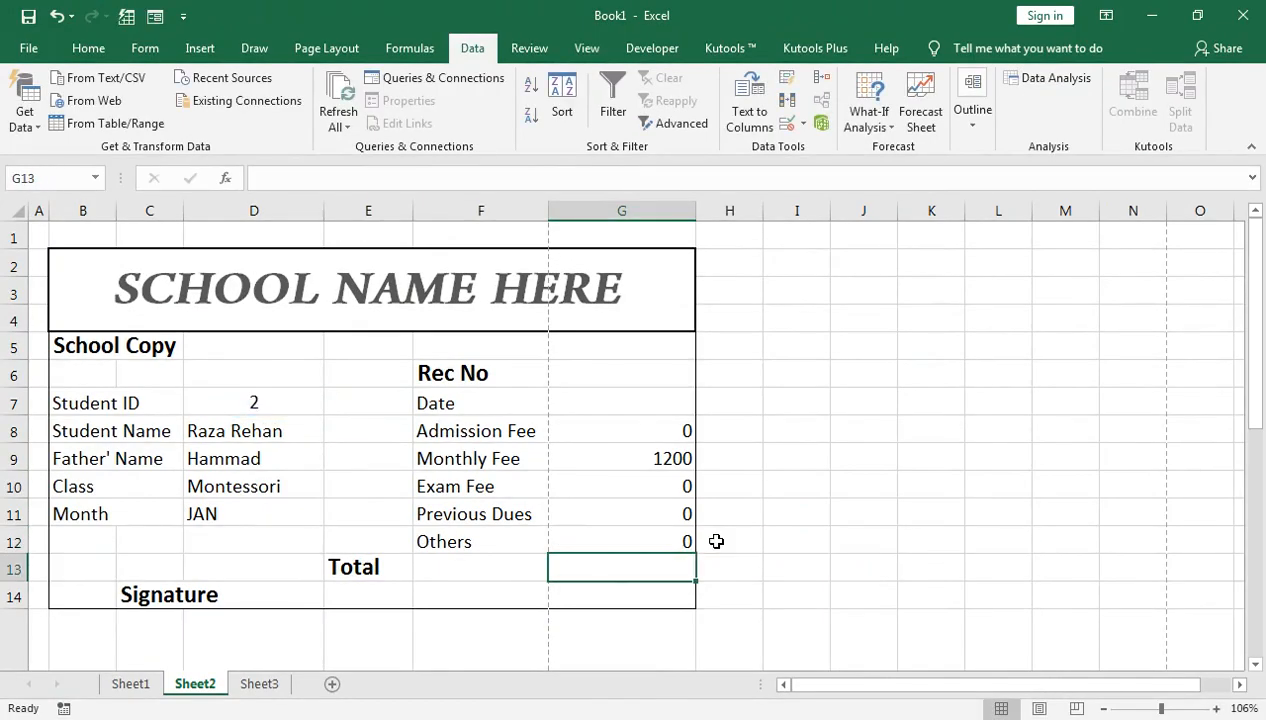
Step: Set the receipt's Student ID in D7 to 1
{"action": "left_click", "coordinate": [281, 404]}
{"action": "type", "text": "1"}
{"action": "key", "text": "Return"}
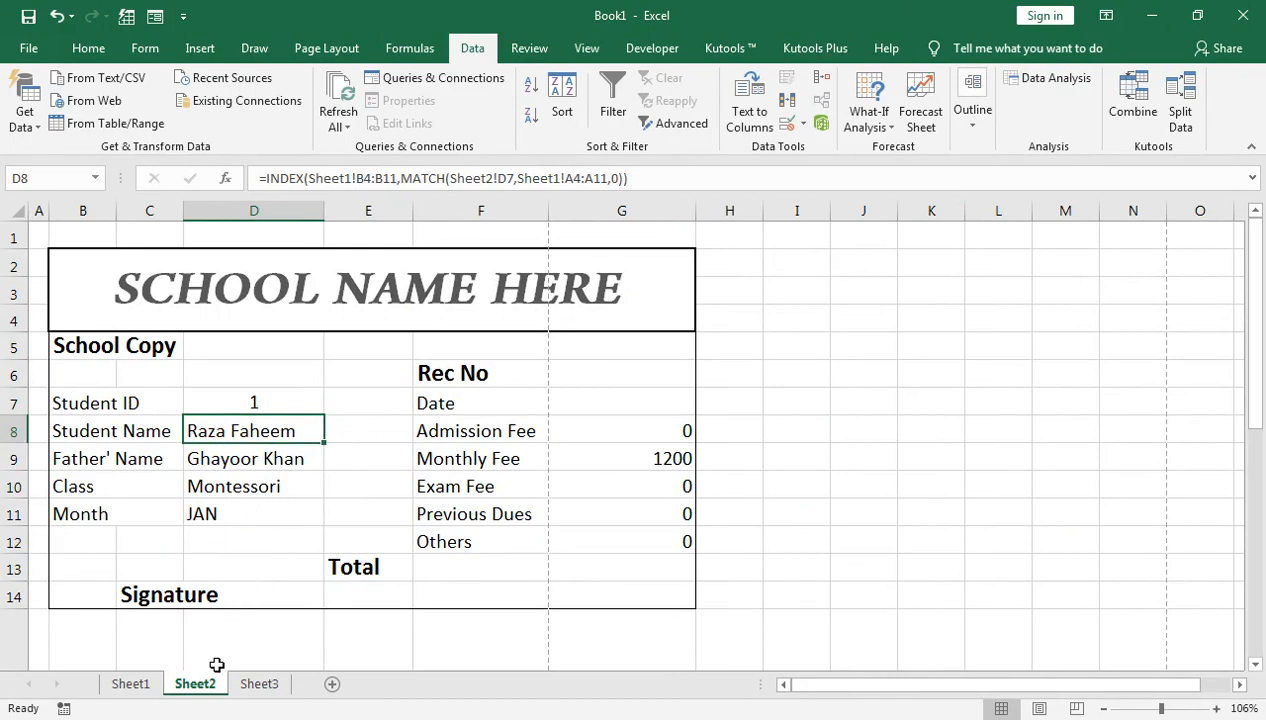
Step: On Sheet1 enter 400 in F4, 200 in H4, 100 in I4, 200 in J4, then return to Sheet2
{"action": "left_click", "coordinate": [131, 684]}
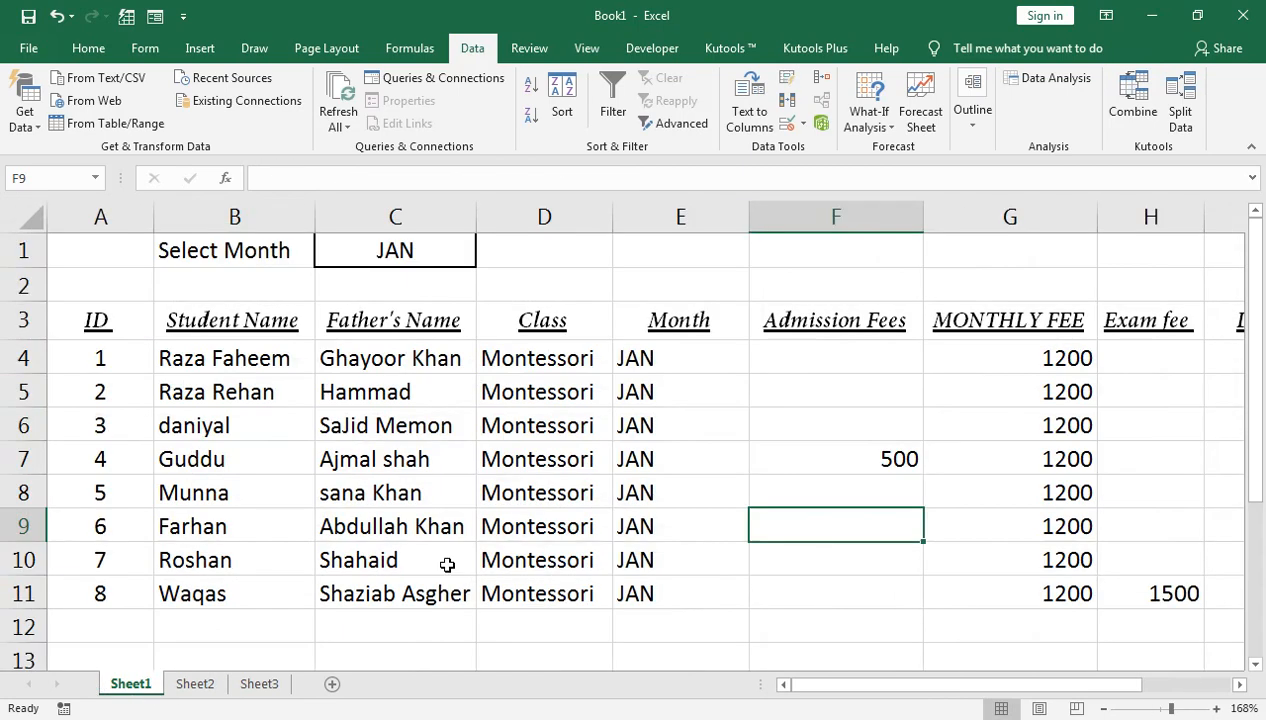
{"action": "left_click", "coordinate": [823, 359]}
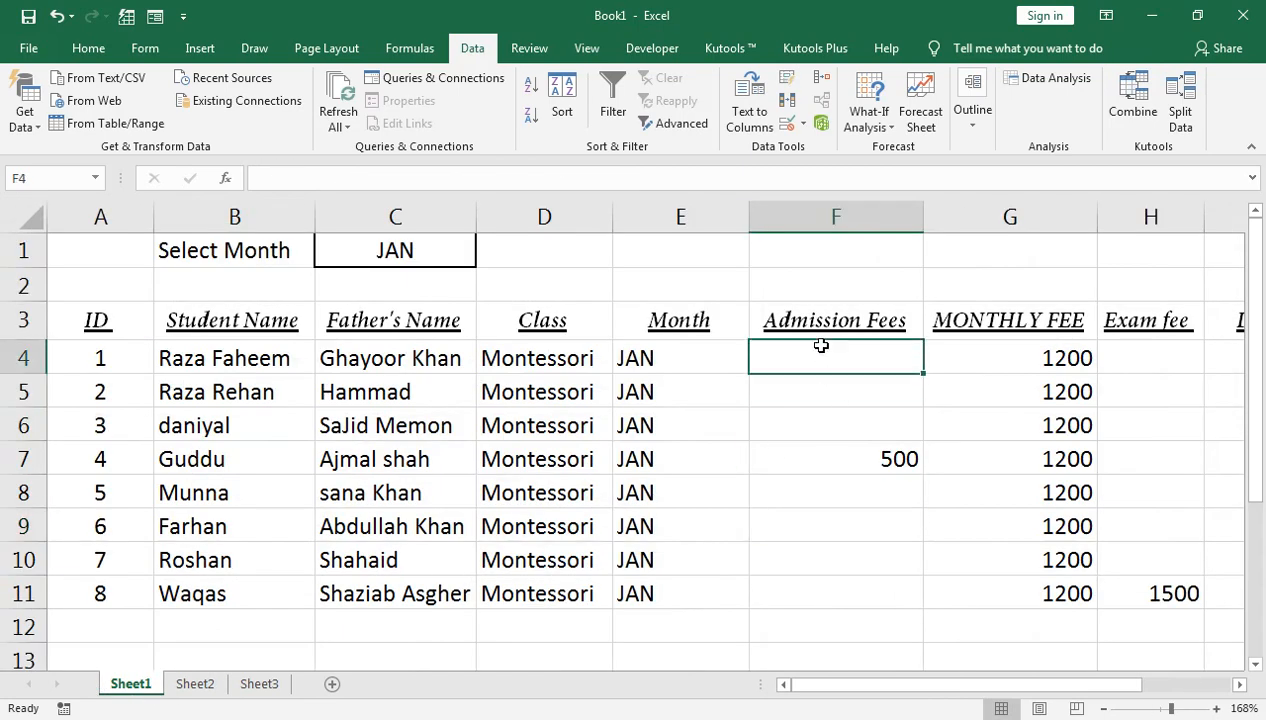
{"action": "type", "text": "400"}
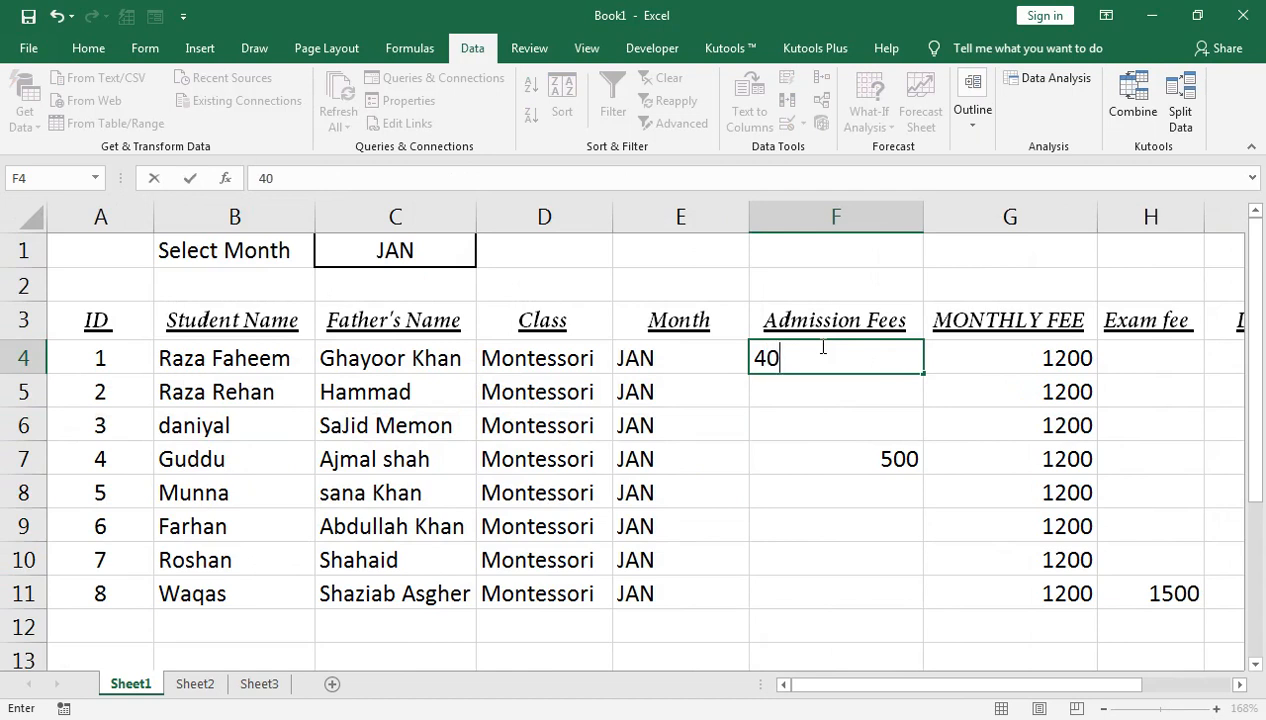
{"action": "key", "text": "Tab"}
{"action": "key", "text": "Tab"}
{"action": "type", "text": "200"}
{"action": "key", "text": "Tab"}
{"action": "type", "text": "100"}
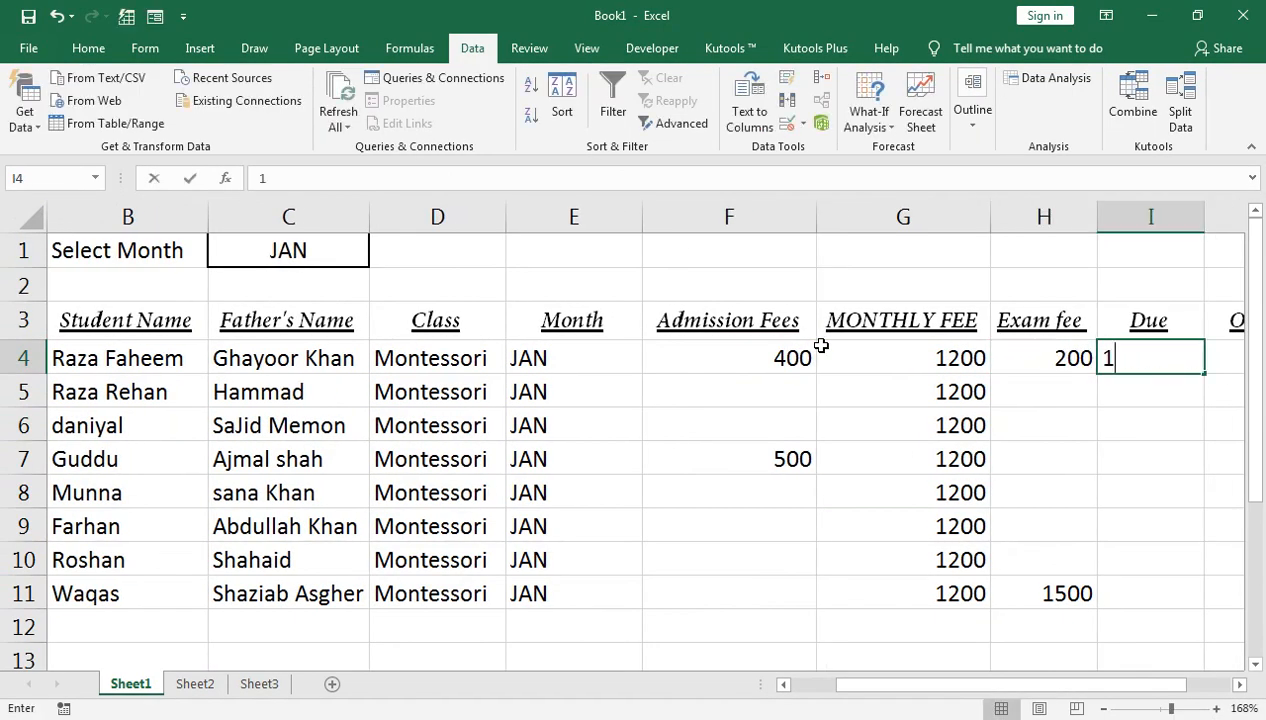
{"action": "key", "text": "Tab"}
{"action": "type", "text": "200"}
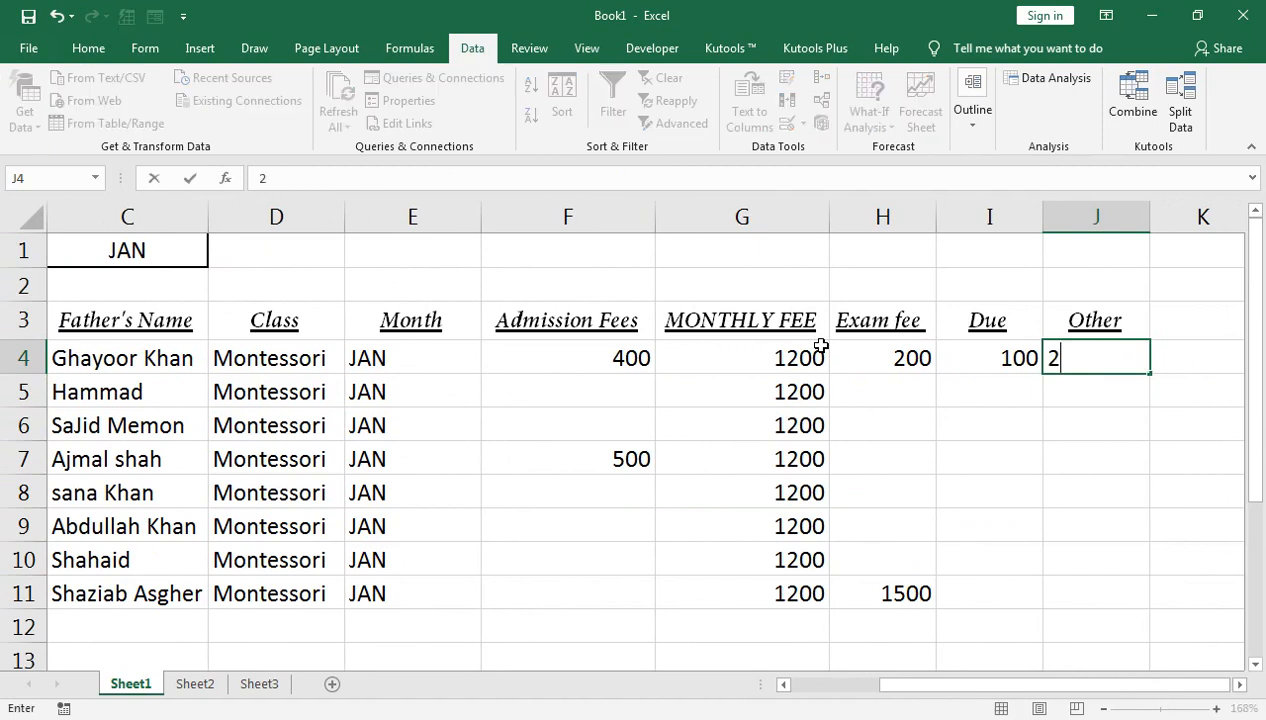
{"action": "key", "text": "Return"}
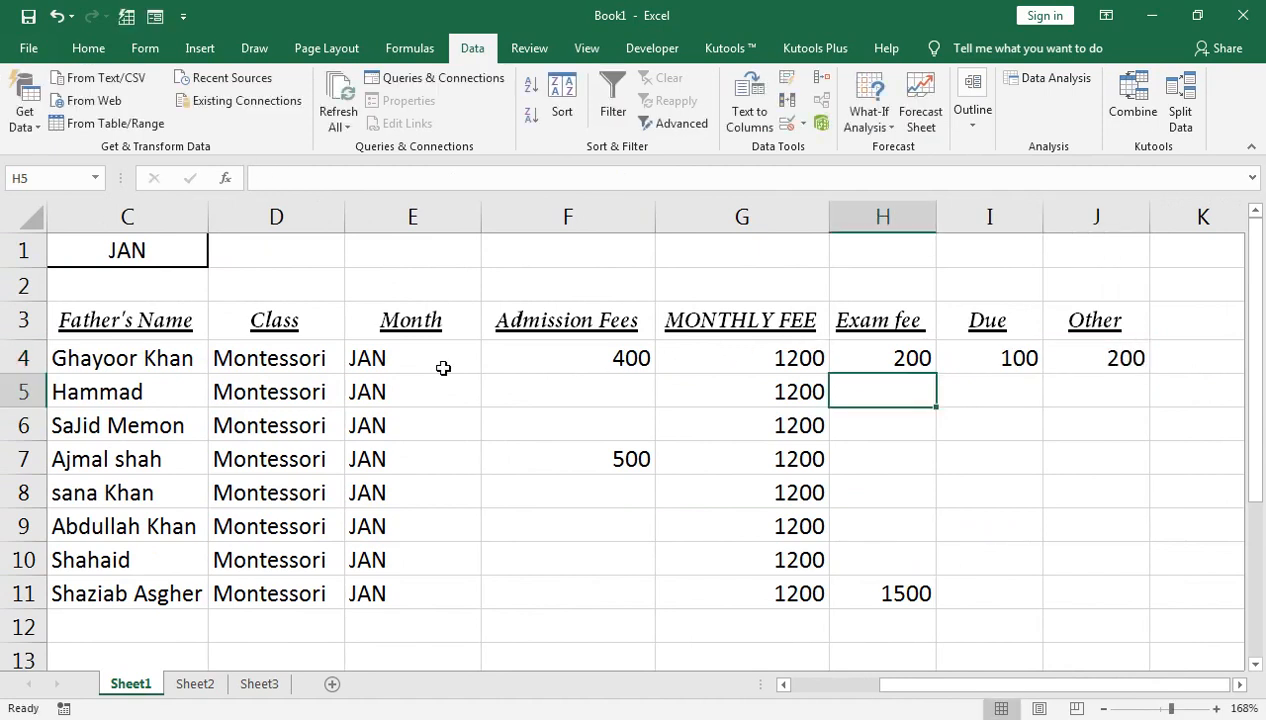
{"action": "left_click", "coordinate": [195, 683]}
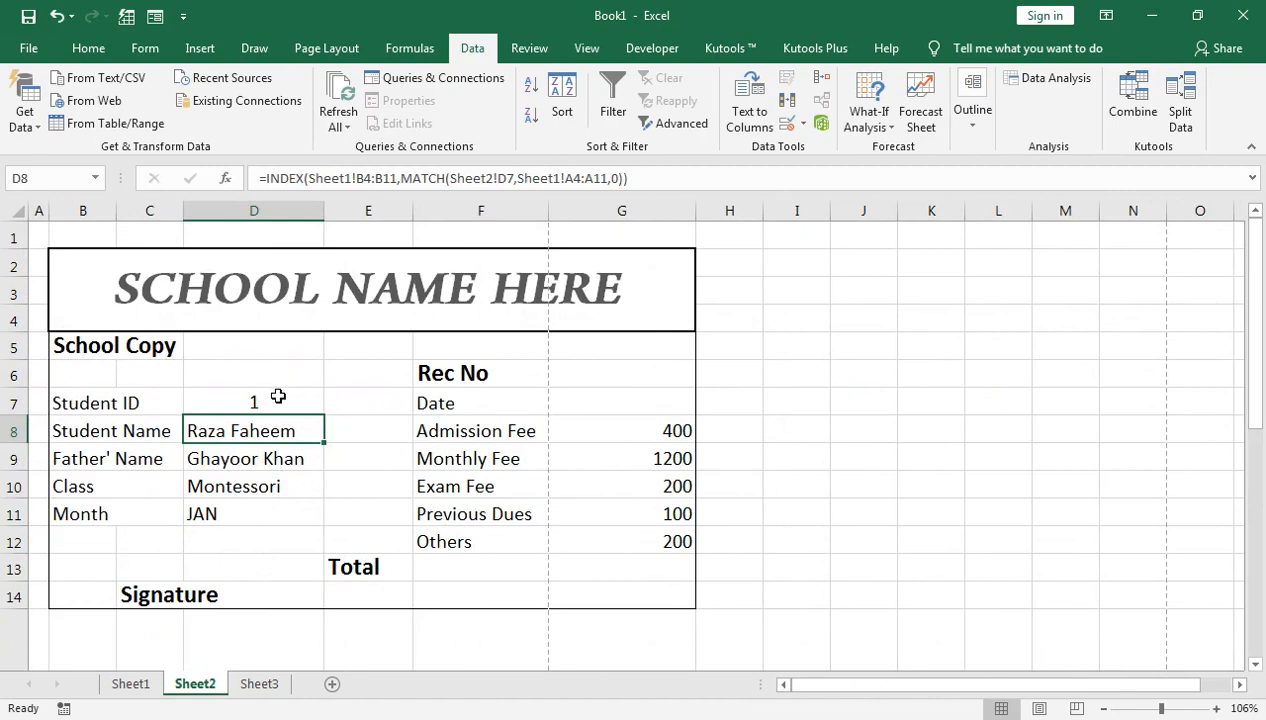
Step: Try Student ID 2, then set the receipt's Student ID to 3
{"action": "left_click", "coordinate": [276, 396]}
{"action": "type", "text": "2"}
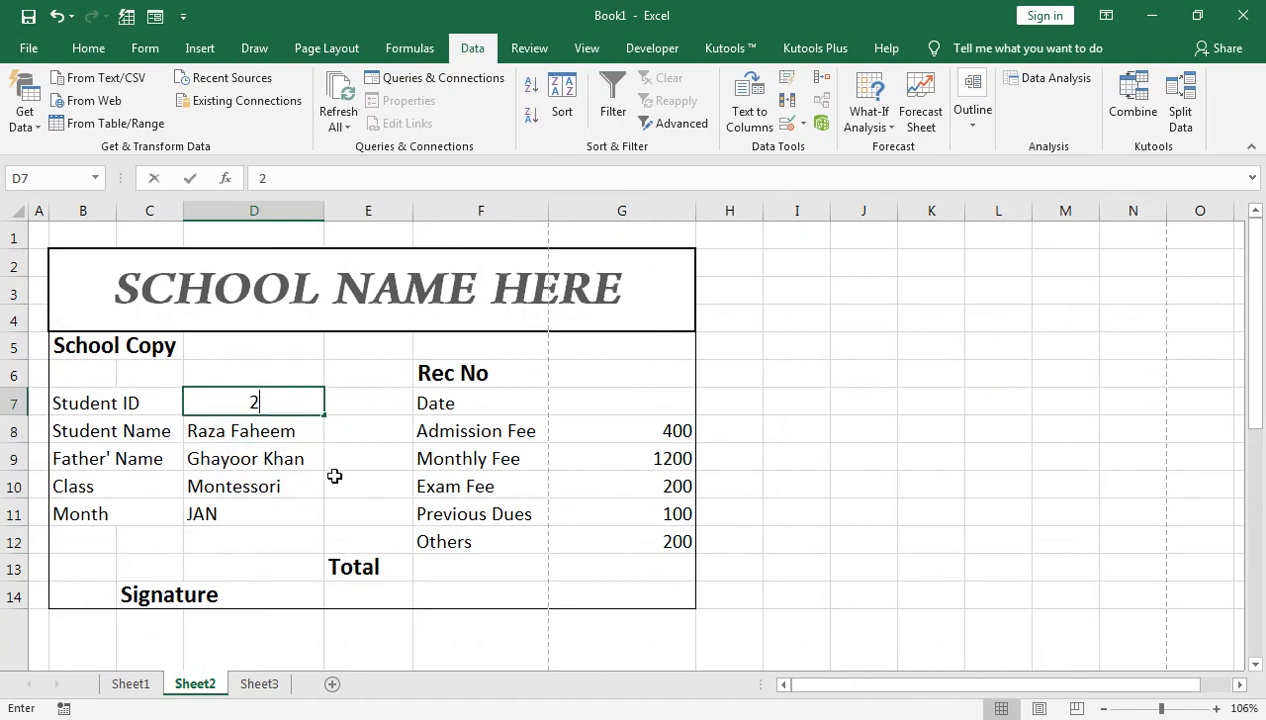
{"action": "key", "text": "Return"}
{"action": "key", "text": "Up"}
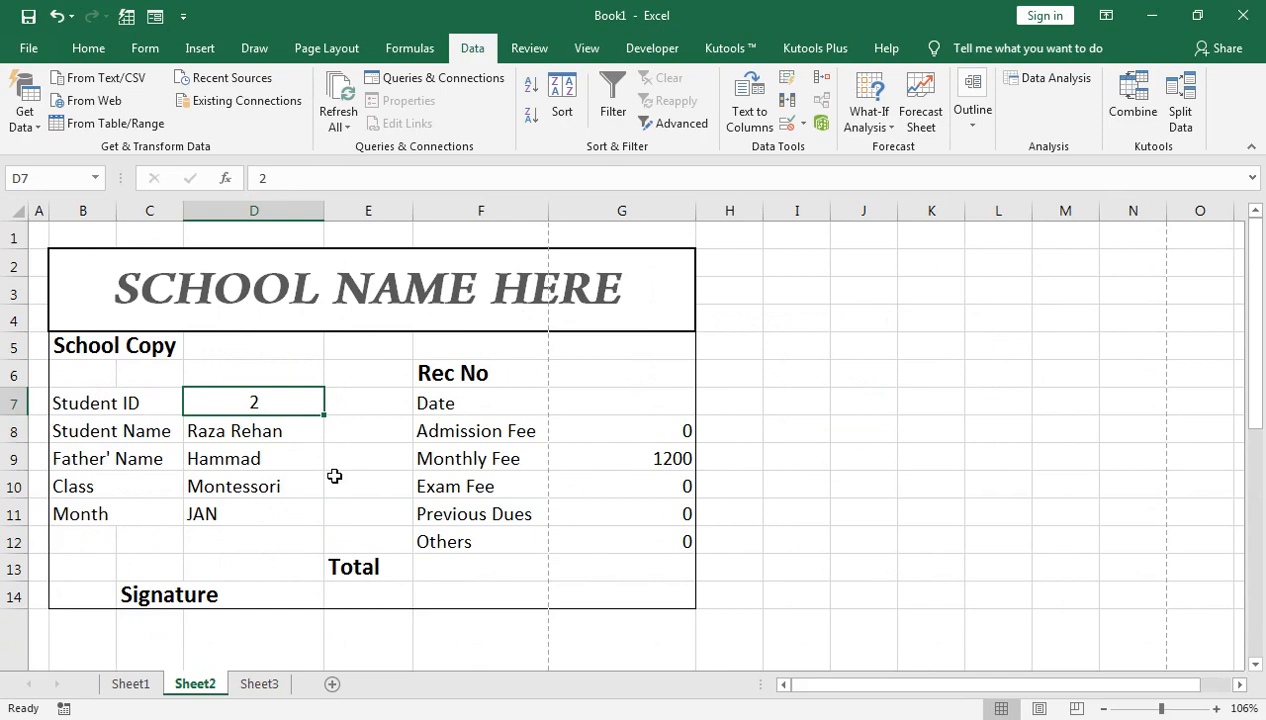
{"action": "type", "text": "3"}
{"action": "key", "text": "Return"}
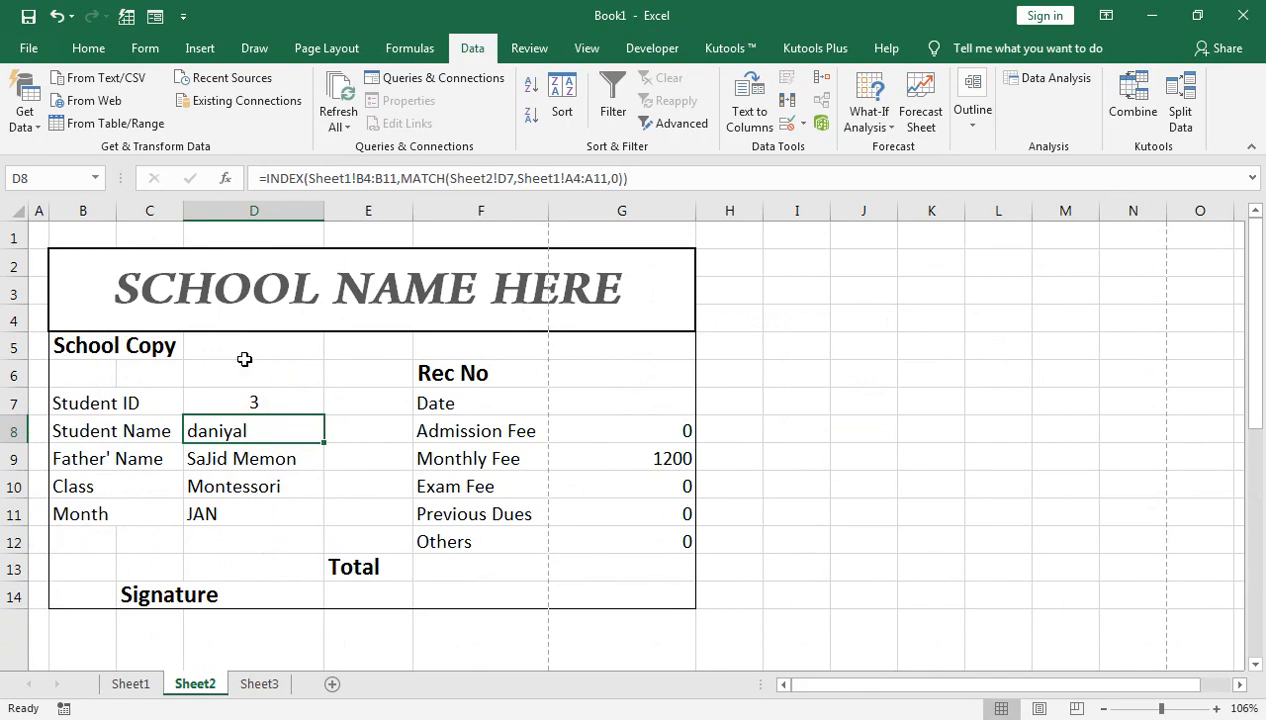
{"action": "left_click", "coordinate": [249, 396]}
Step: Enter receipt number 3 in the Rec No cell G6
{"action": "left_click", "coordinate": [590, 376]}
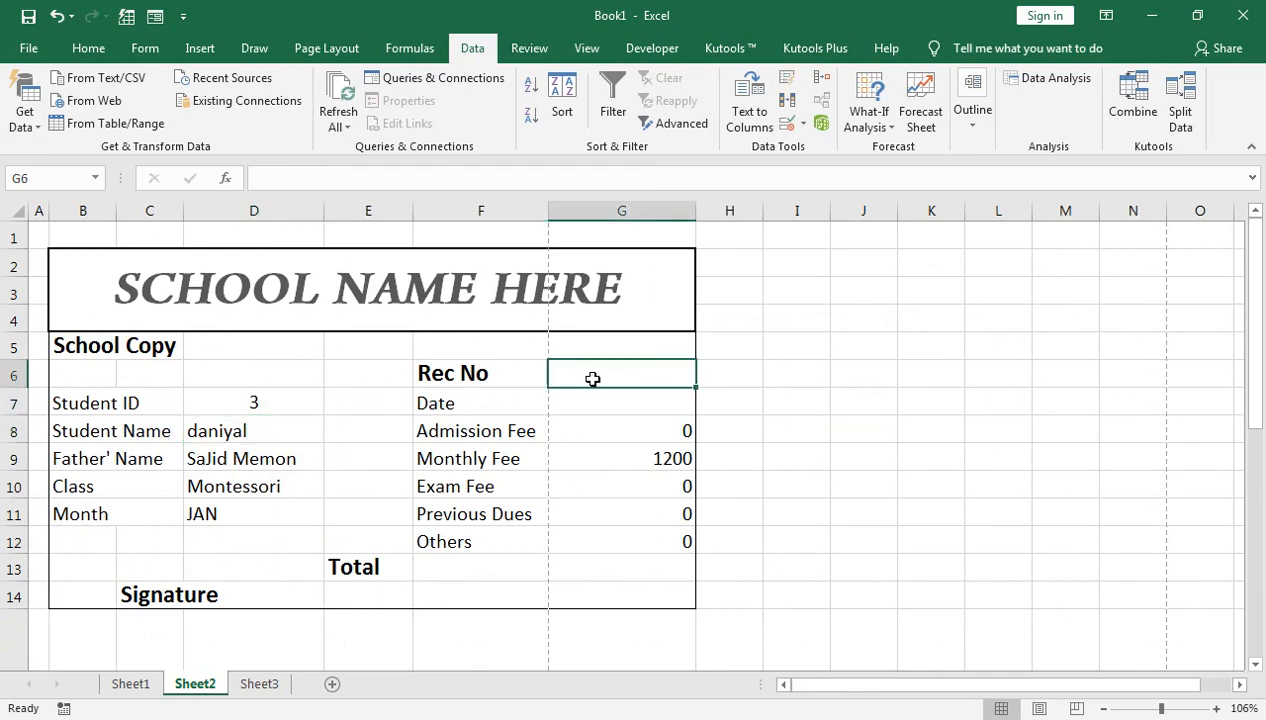
{"action": "type", "text": "3"}
{"action": "key", "text": "Return"}
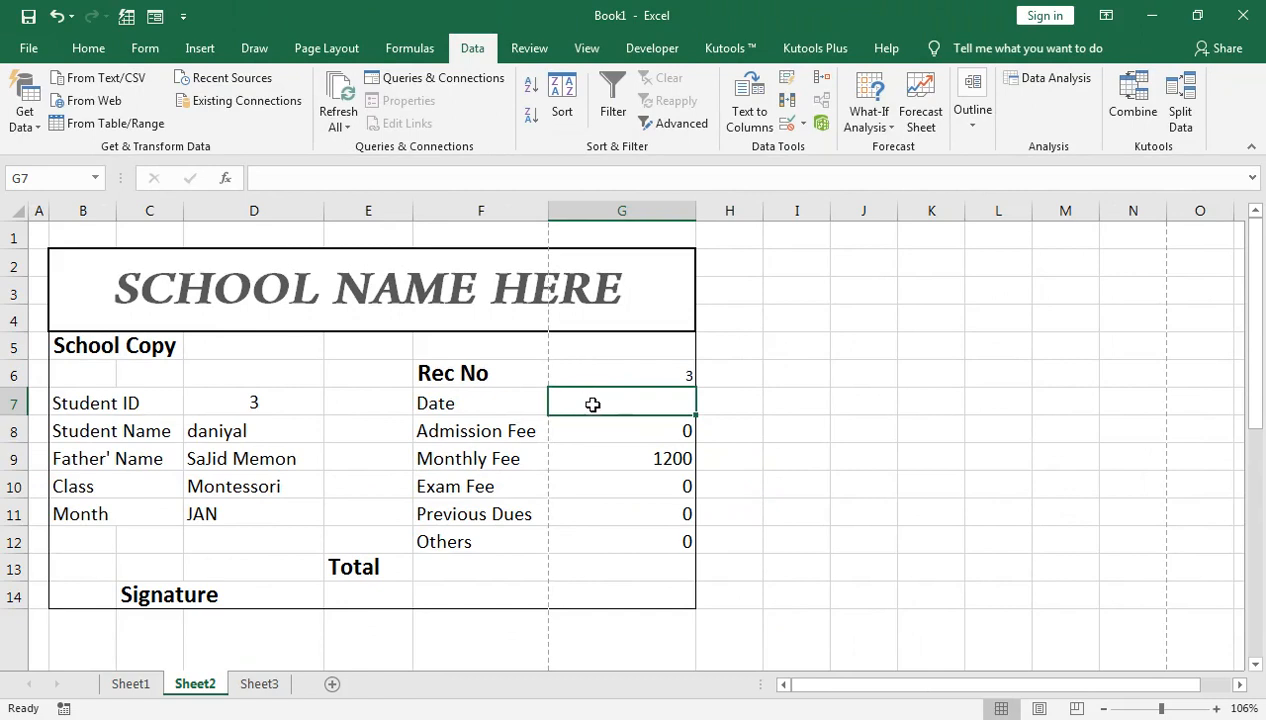
Step: Enter the date 18-Jun-20 in G7 and scroll down to the Student Copy receipt
{"action": "type", "text": "18-"}
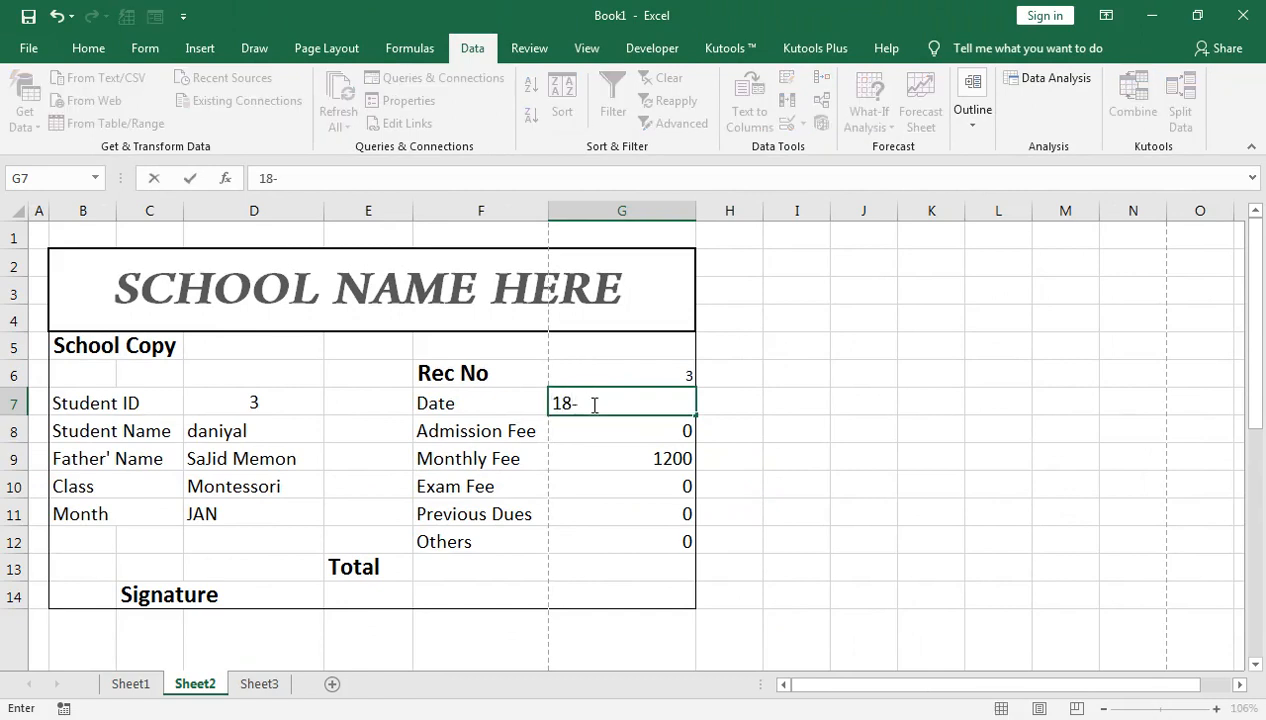
{"action": "type", "text": "JUNE-"}
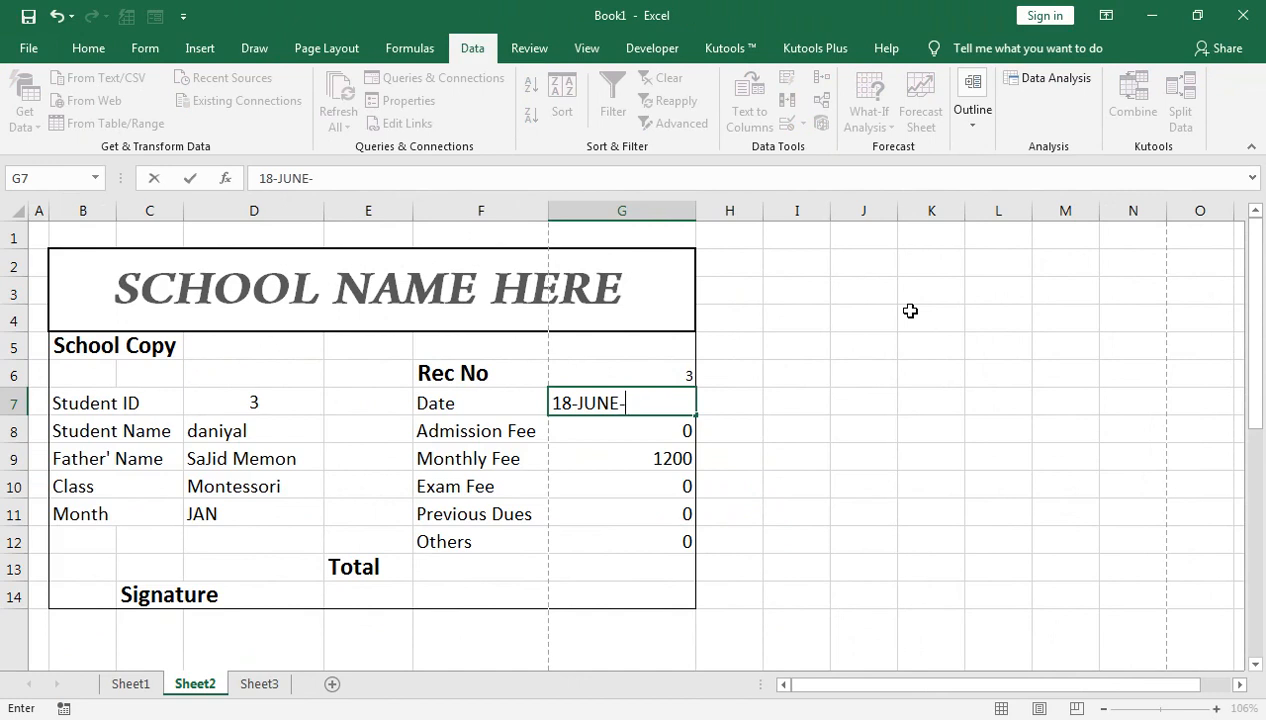
{"action": "key", "text": "Return"}
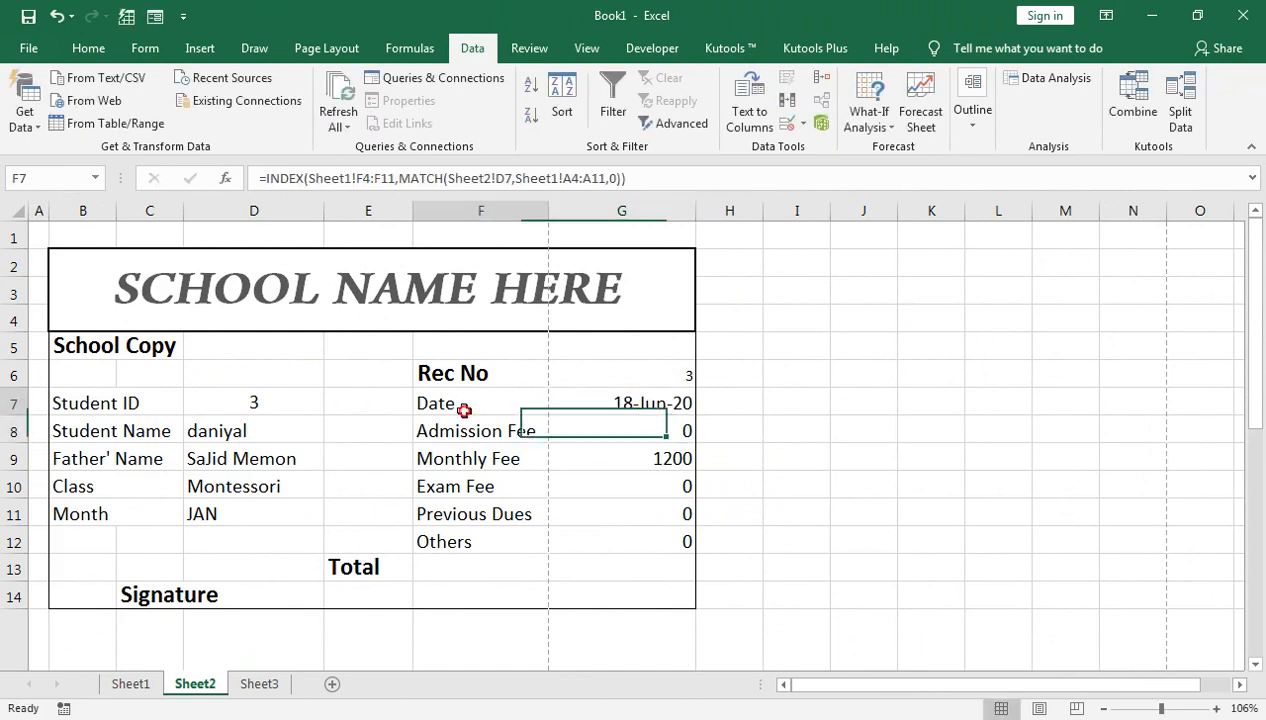
{"action": "left_click", "coordinate": [449, 401]}
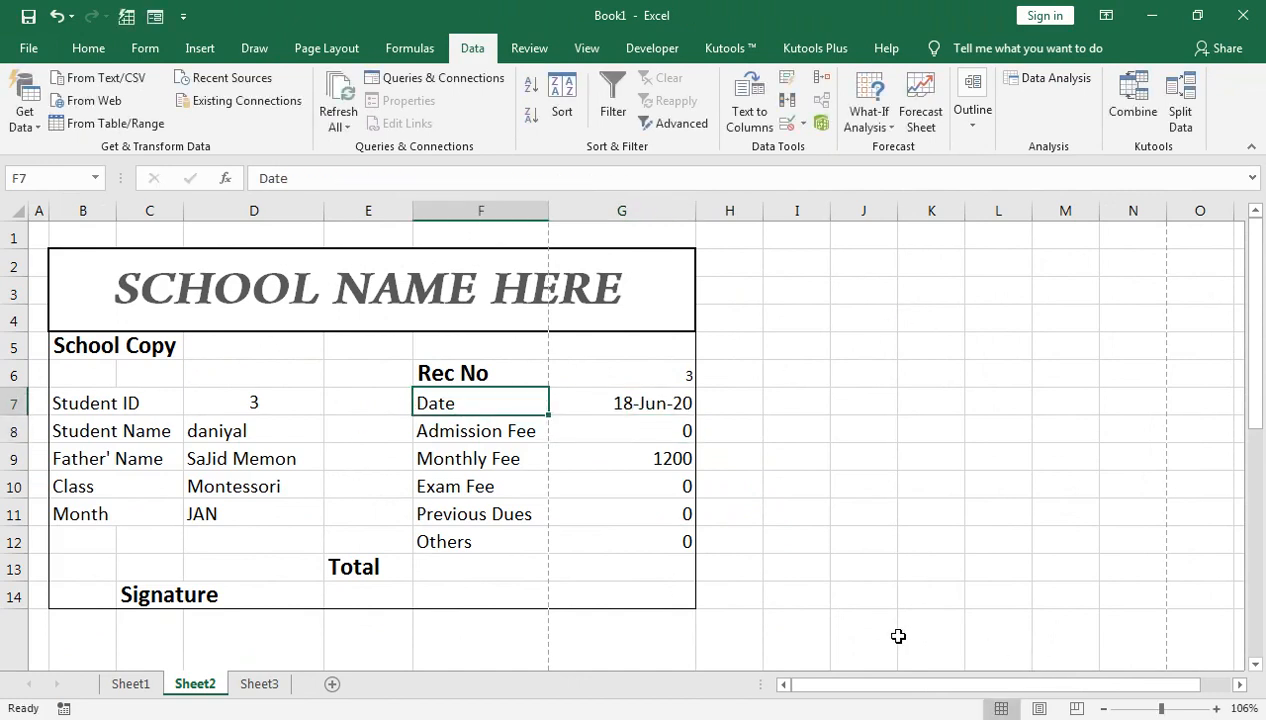
{"action": "left_click", "coordinate": [643, 539]}
{"action": "scroll", "coordinate": [630, 535], "scroll_direction": "down", "scroll_amount": 2}
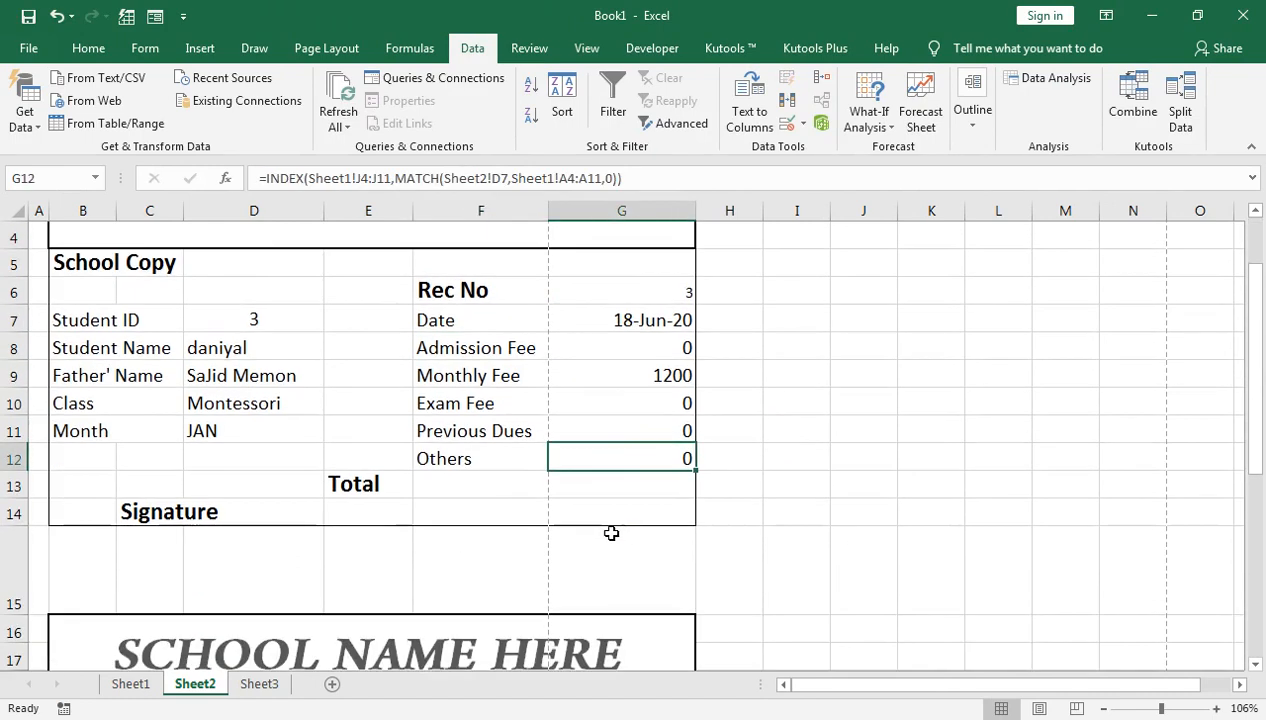
{"action": "left_click_drag", "start_coordinate": [1159, 712], "coordinate": [1155, 712]}
{"action": "scroll", "coordinate": [599, 511], "scroll_direction": "down", "scroll_amount": 1}
Step: Link the Student Copy's Student ID and Student Name cells to the School Copy
{"action": "left_click", "coordinate": [197, 586]}
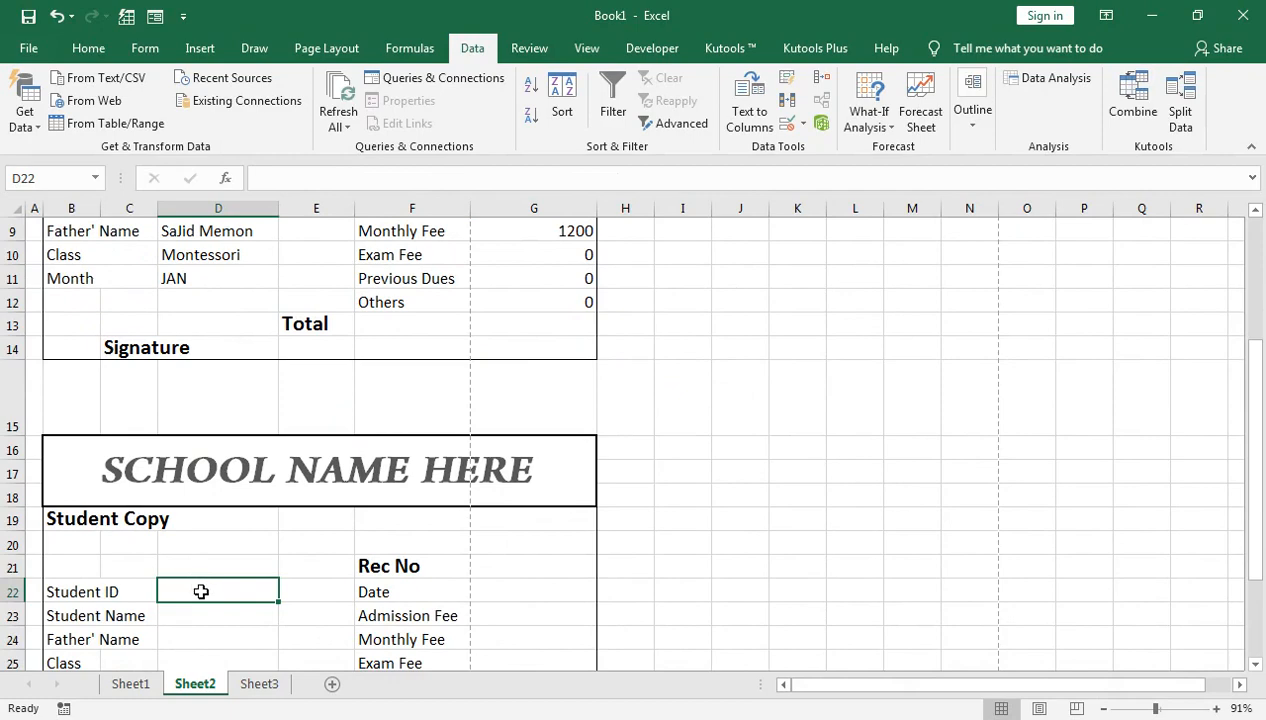
{"action": "type", "text": "="}
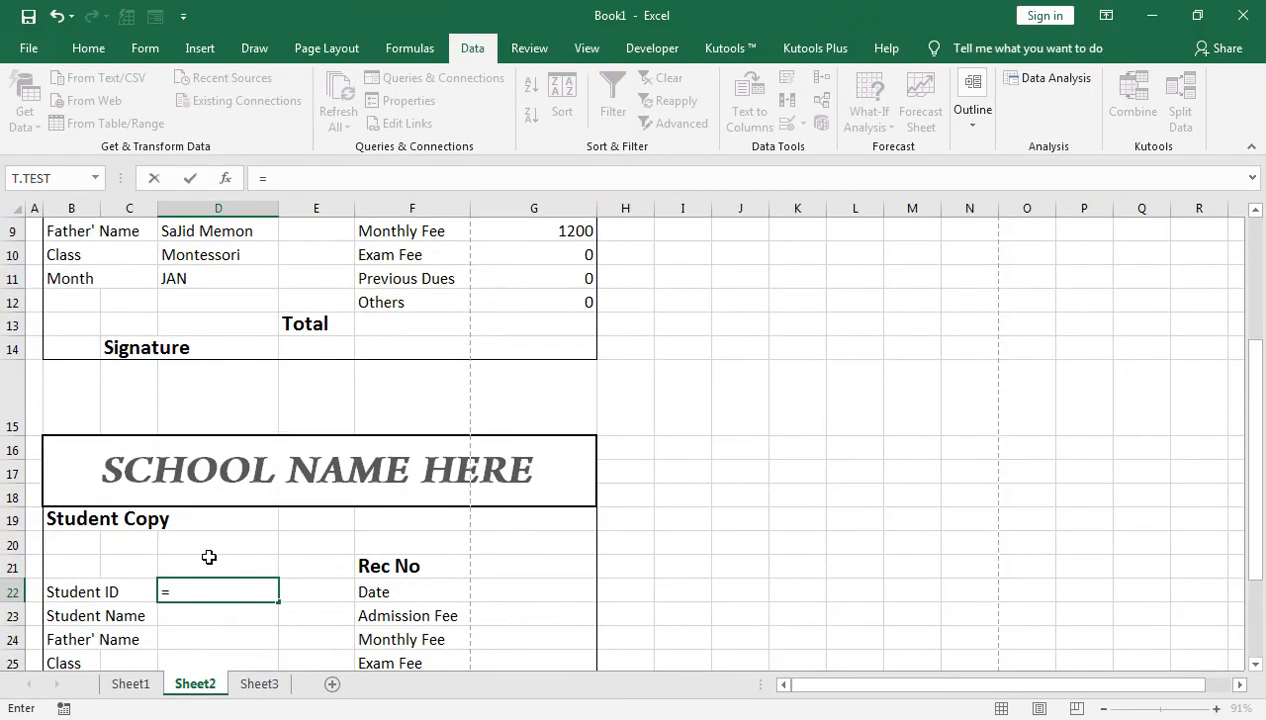
{"action": "scroll", "coordinate": [418, 476], "scroll_direction": "up", "scroll_amount": 2}
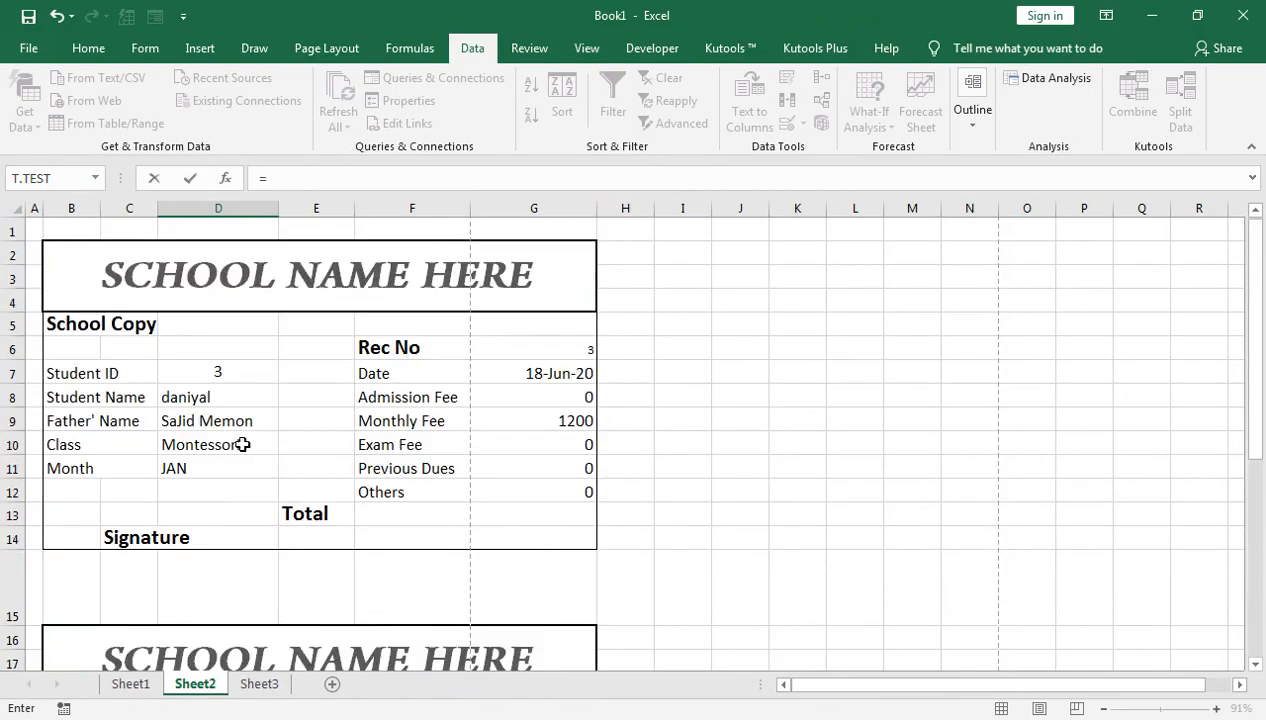
{"action": "left_click", "coordinate": [205, 366]}
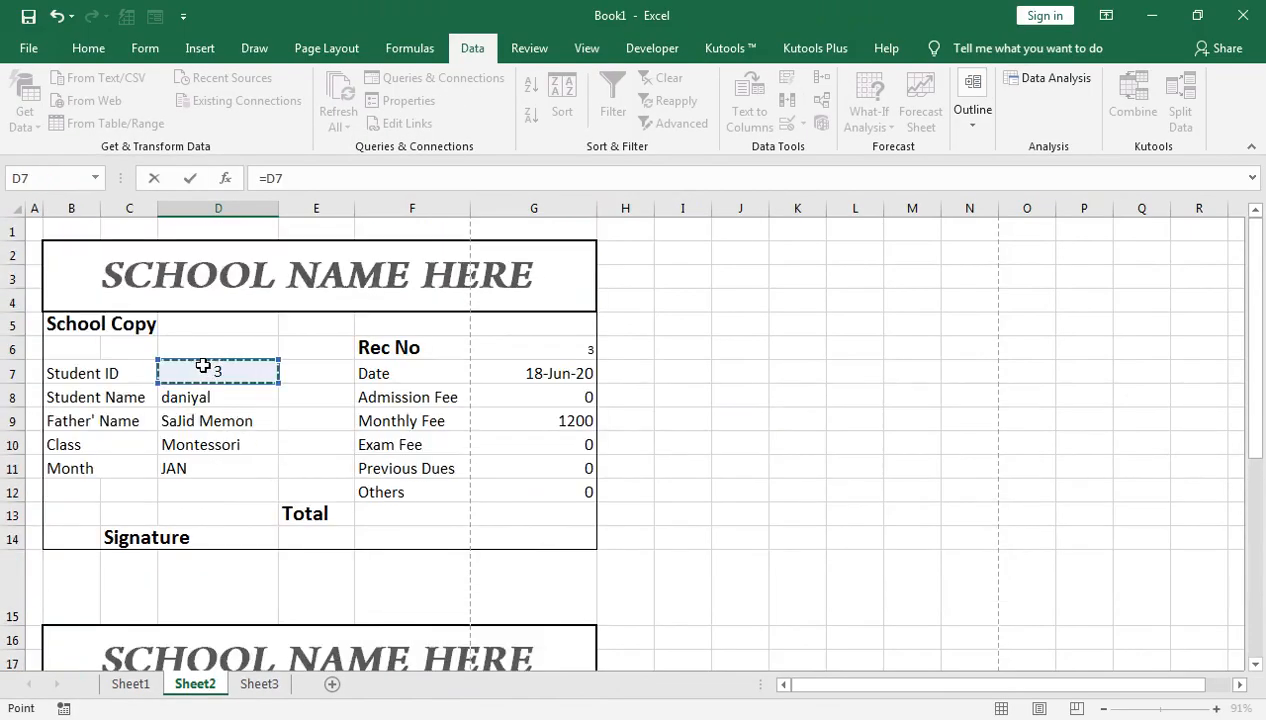
{"action": "key", "text": "Return"}
{"action": "key", "text": "Return"}
{"action": "key", "text": "Up"}
{"action": "type", "text": "="}
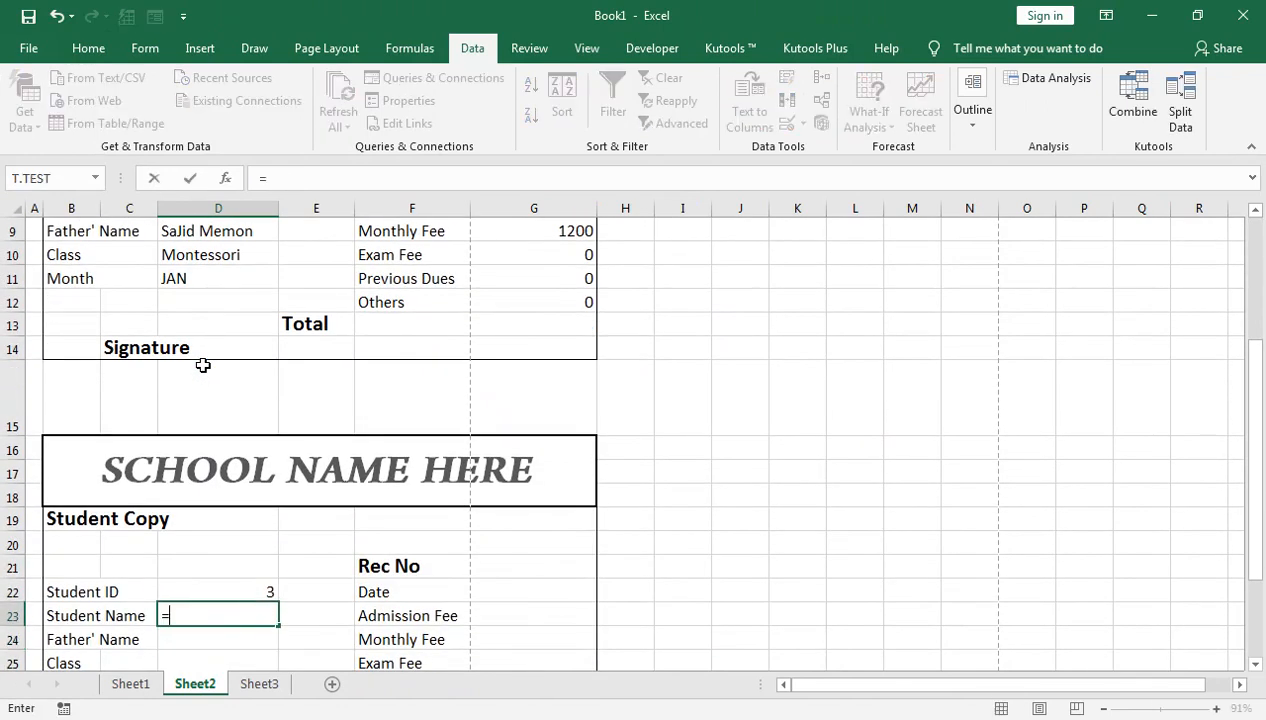
{"action": "key", "text": "Up"}
{"action": "key", "text": "Up"}
{"action": "key", "text": "Up"}
{"action": "key", "text": "Up"}
{"action": "key", "text": "Up"}
{"action": "key", "text": "Up"}
{"action": "key", "text": "Up"}
{"action": "key", "text": "Up"}
{"action": "key", "text": "Up"}
{"action": "key", "text": "Up"}
{"action": "key", "text": "Up"}
{"action": "key", "text": "Up"}
{"action": "key", "text": "Up"}
{"action": "key", "text": "Up"}
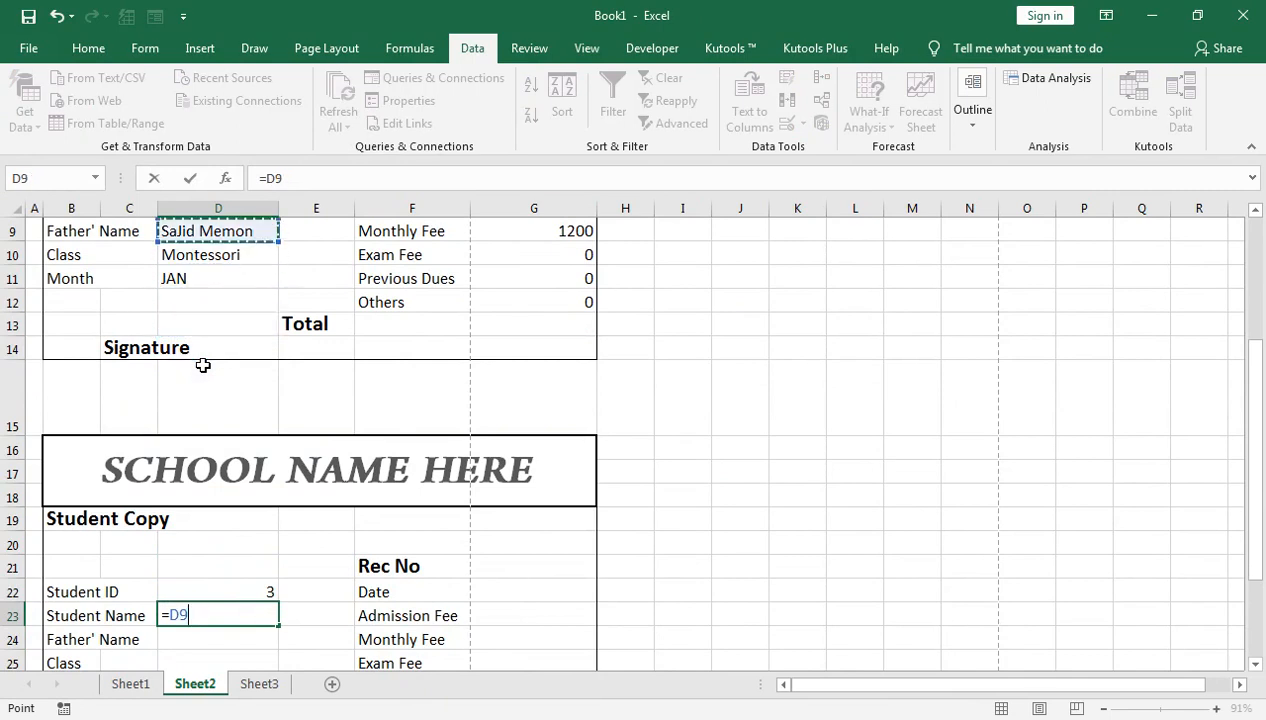
{"action": "key", "text": "Down"}
{"action": "key", "text": "Return"}
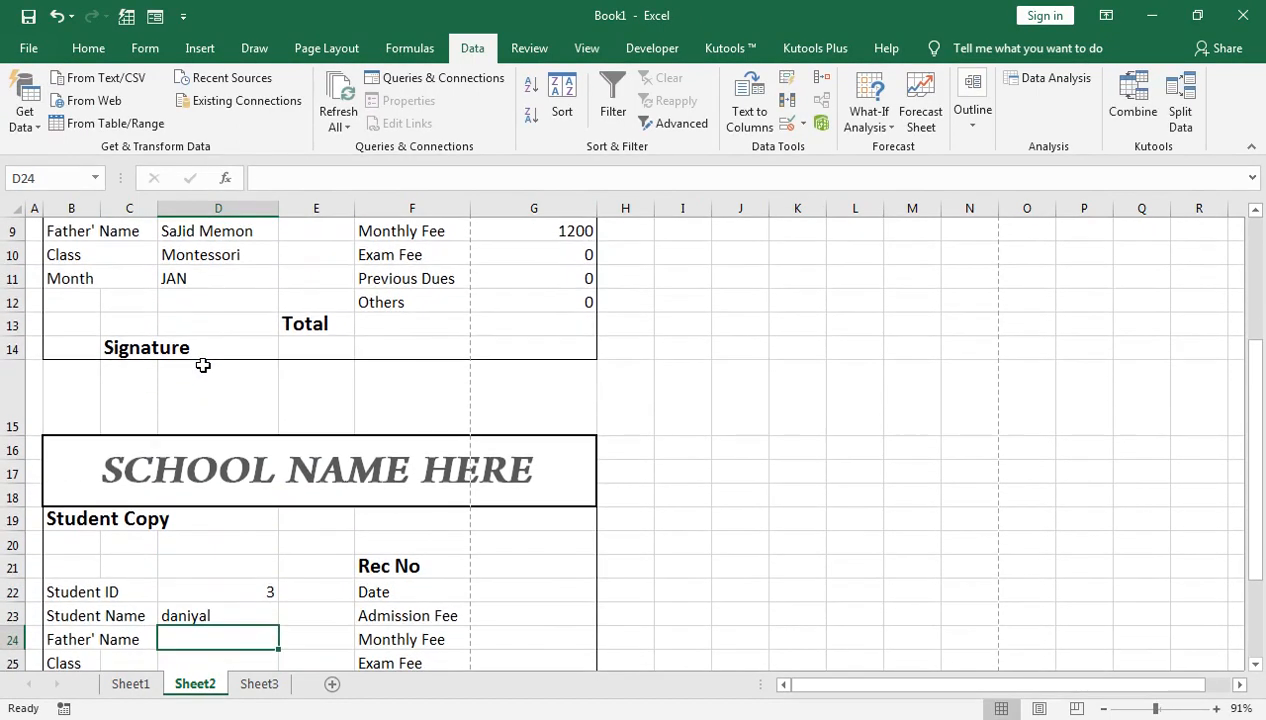
Step: Link the Student Copy's father's name and class to the School Copy
{"action": "type", "text": "="}
{"action": "key", "text": "Up"}
{"action": "key", "text": "Up"}
{"action": "key", "text": "Up"}
{"action": "key", "text": "Up"}
{"action": "key", "text": "Up"}
{"action": "key", "text": "Up"}
{"action": "key", "text": "Up"}
{"action": "key", "text": "Up"}
{"action": "key", "text": "Up"}
{"action": "key", "text": "Up"}
{"action": "key", "text": "Up"}
{"action": "key", "text": "Up"}
{"action": "key", "text": "Up"}
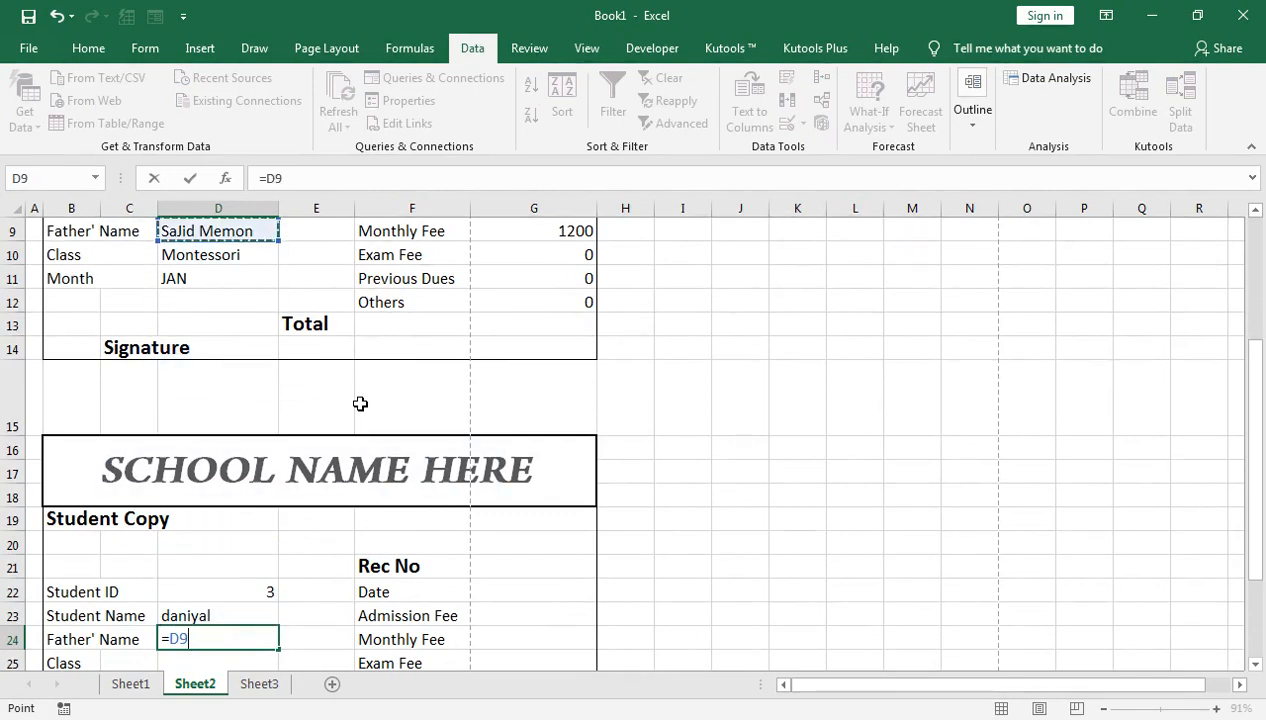
{"action": "key", "text": "Return"}
{"action": "type", "text": "="}
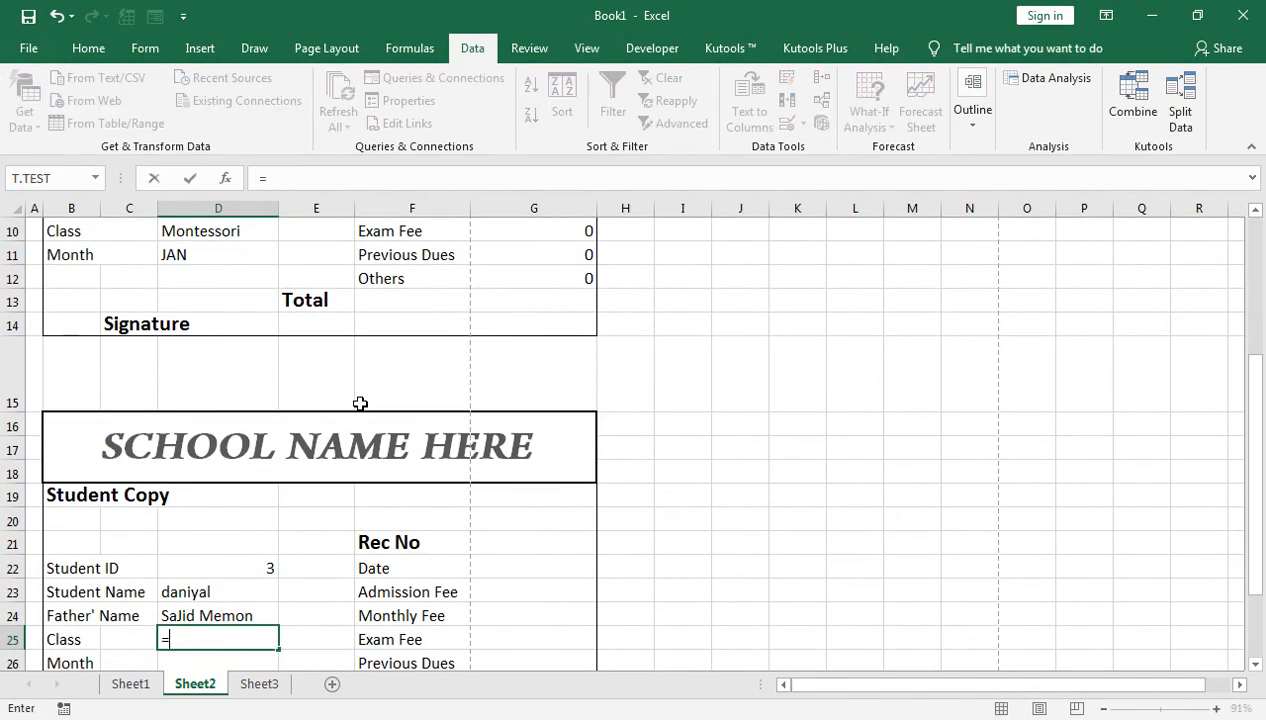
{"action": "key", "text": "Up"}
{"action": "key", "text": "Up"}
{"action": "key", "text": "Up"}
{"action": "key", "text": "Up"}
{"action": "key", "text": "Up"}
{"action": "key", "text": "Up"}
{"action": "key", "text": "Up"}
{"action": "key", "text": "Up"}
{"action": "key", "text": "Up"}
{"action": "key", "text": "Up"}
{"action": "key", "text": "Up"}
{"action": "key", "text": "Up"}
{"action": "key", "text": "Up"}
{"action": "key", "text": "Up"}
{"action": "key", "text": "Up"}
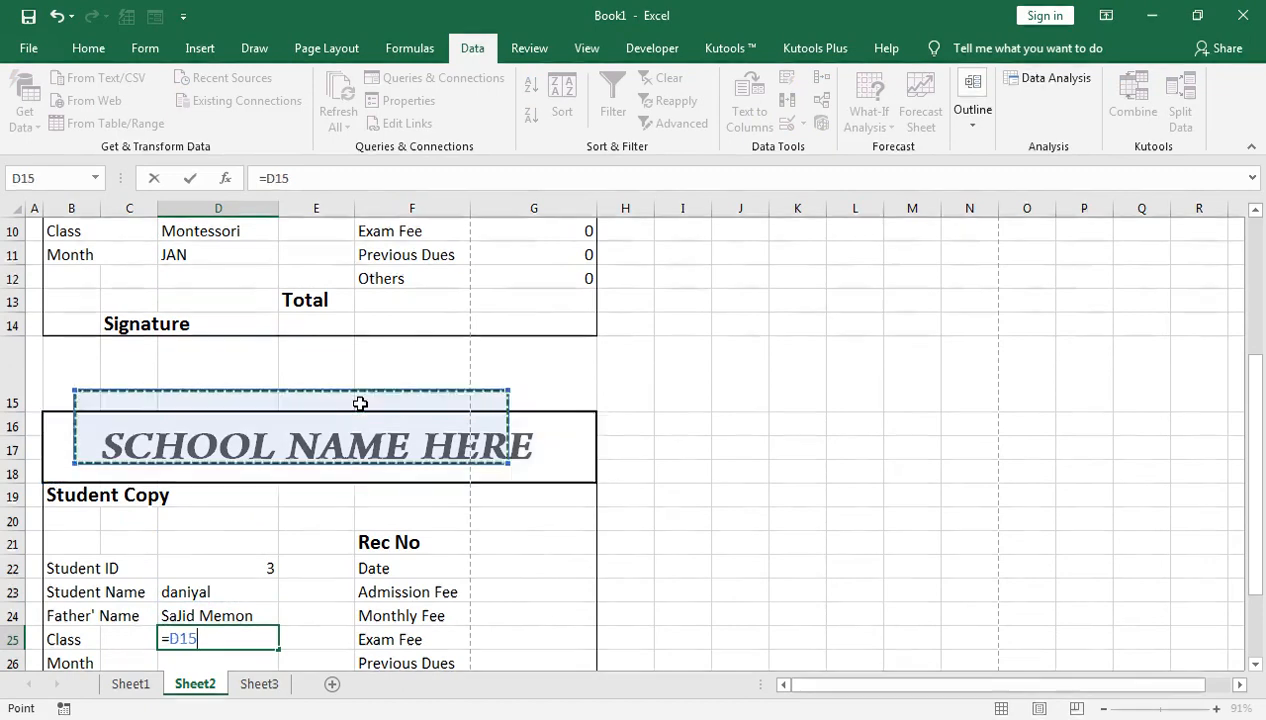
{"action": "key", "text": "Down"}
{"action": "key", "text": "Down"}
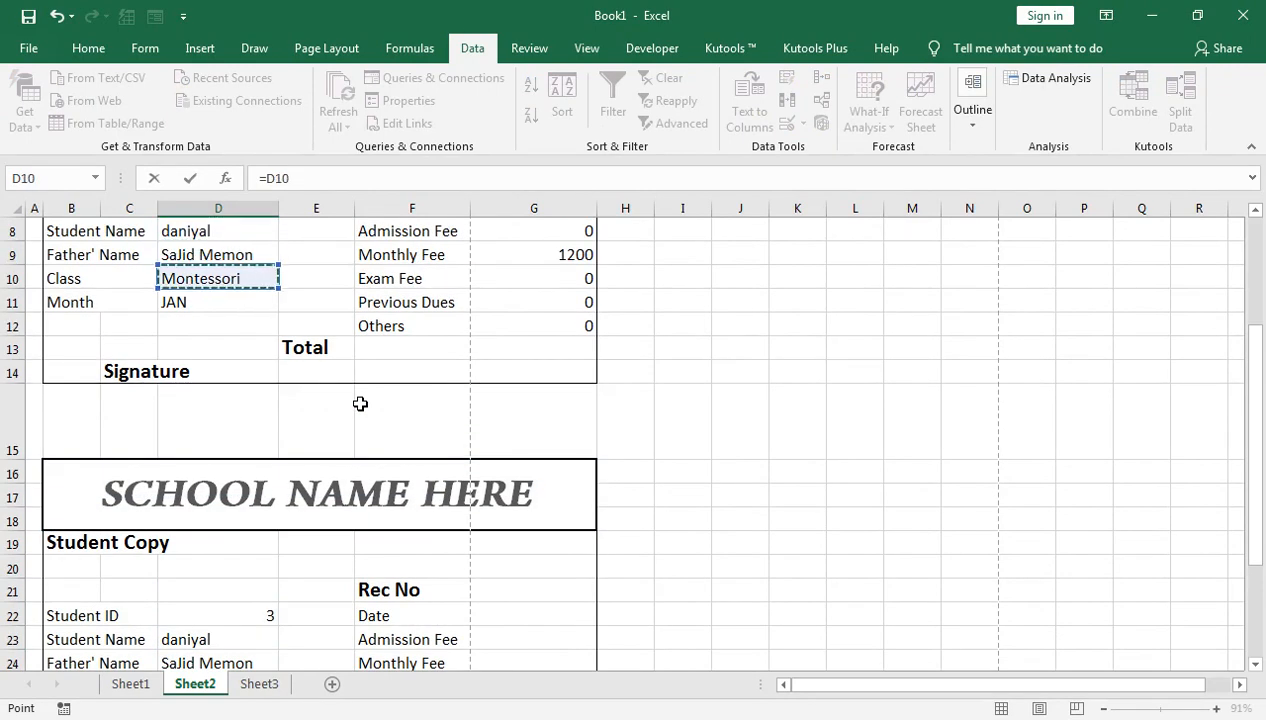
{"action": "key", "text": "Return"}
Step: Link the Student Copy's Month (JAN), Rec No (3) and Date (18-Jun-20) to the School Copy
{"action": "type", "text": "="}
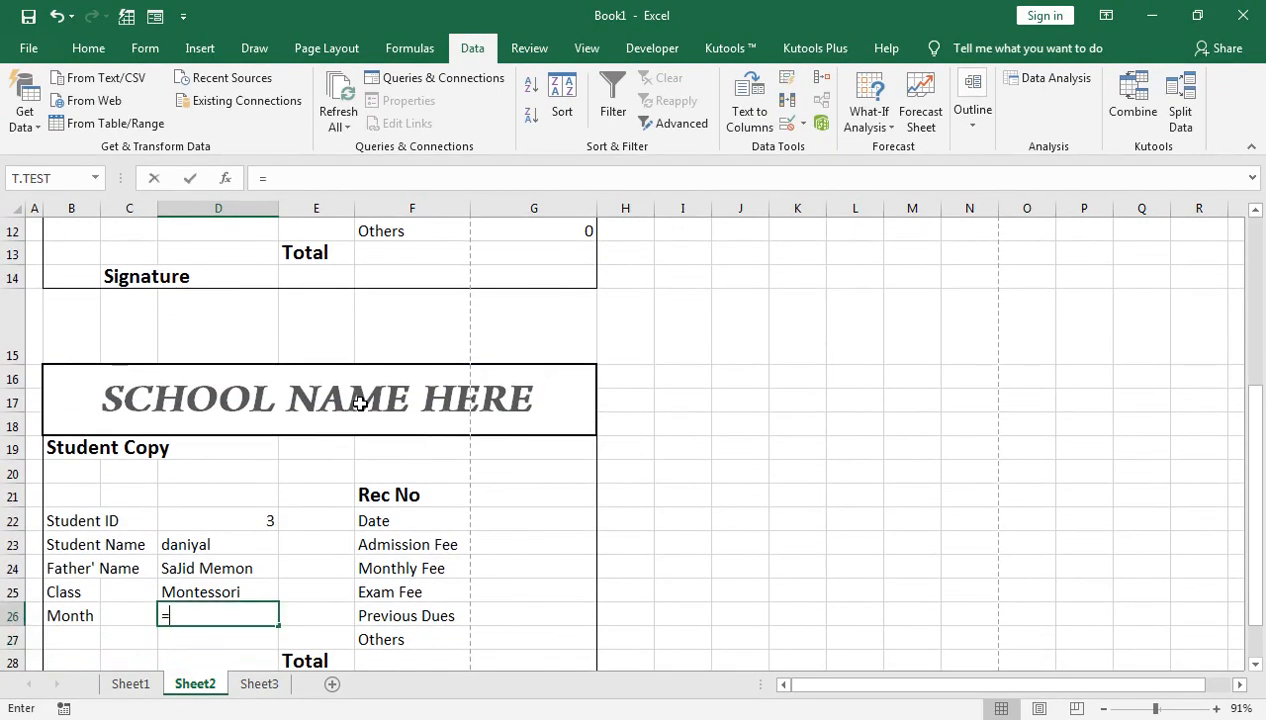
{"action": "key", "text": "Up"}
{"action": "key", "text": "Up"}
{"action": "key", "text": "Up"}
{"action": "key", "text": "Up"}
{"action": "key", "text": "Up"}
{"action": "key", "text": "Up"}
{"action": "key", "text": "Up"}
{"action": "key", "text": "Up"}
{"action": "key", "text": "Up"}
{"action": "key", "text": "Up"}
{"action": "key", "text": "Up"}
{"action": "key", "text": "Up"}
{"action": "key", "text": "Up"}
{"action": "key", "text": "Up"}
{"action": "key", "text": "Up"}
{"action": "key", "text": "Up"}
{"action": "key", "text": "Up"}
{"action": "key", "text": "Up"}
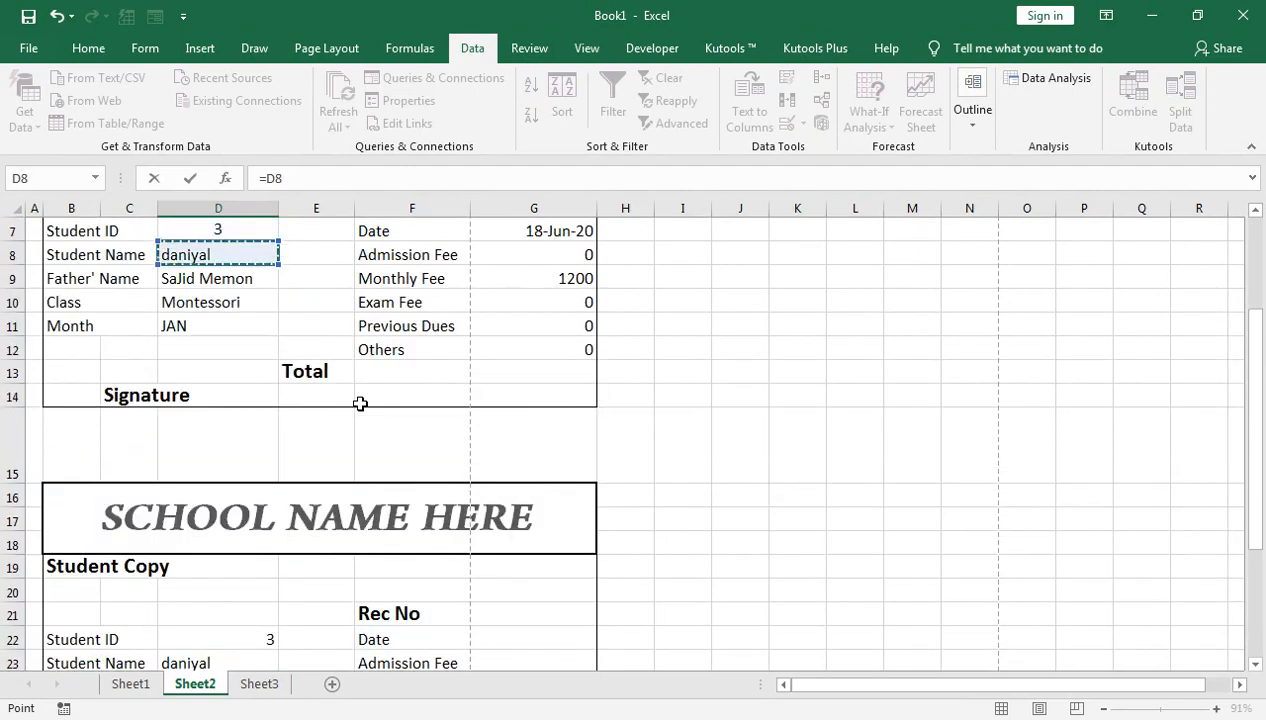
{"action": "key", "text": "Down"}
{"action": "key", "text": "Down"}
{"action": "key", "text": "Down"}
{"action": "key", "text": "Return"}
{"action": "key", "text": "Right"}
{"action": "key", "text": "Right"}
{"action": "key", "text": "Right"}
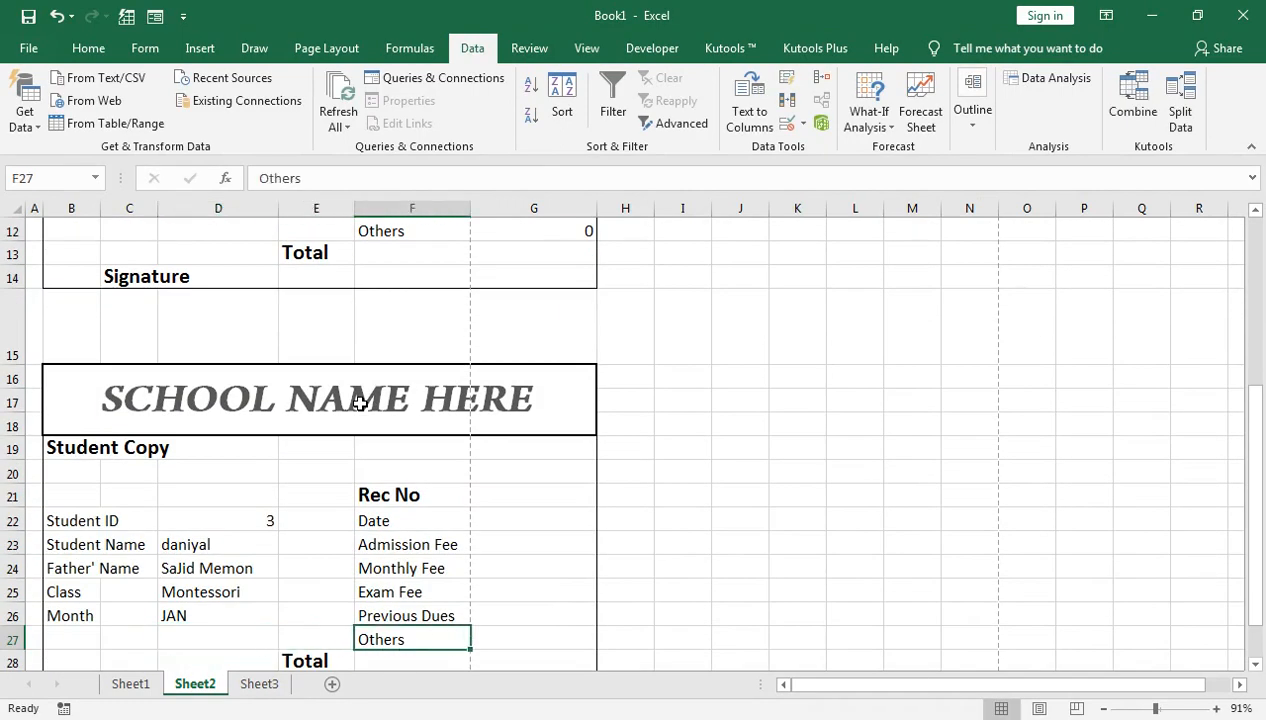
{"action": "key", "text": "Up"}
{"action": "key", "text": "Up"}
{"action": "key", "text": "Up"}
{"action": "key", "text": "Up"}
{"action": "key", "text": "Up"}
{"action": "key", "text": "Up"}
{"action": "type", "text": "="}
{"action": "key", "text": "Up"}
{"action": "key", "text": "Up"}
{"action": "key", "text": "Up"}
{"action": "key", "text": "Up"}
{"action": "key", "text": "Up"}
{"action": "key", "text": "Up"}
{"action": "key", "text": "Up"}
{"action": "key", "text": "Up"}
{"action": "key", "text": "Up"}
{"action": "key", "text": "Up"}
{"action": "key", "text": "Up"}
{"action": "key", "text": "Up"}
{"action": "key", "text": "Up"}
{"action": "key", "text": "Up"}
{"action": "key", "text": "Up"}
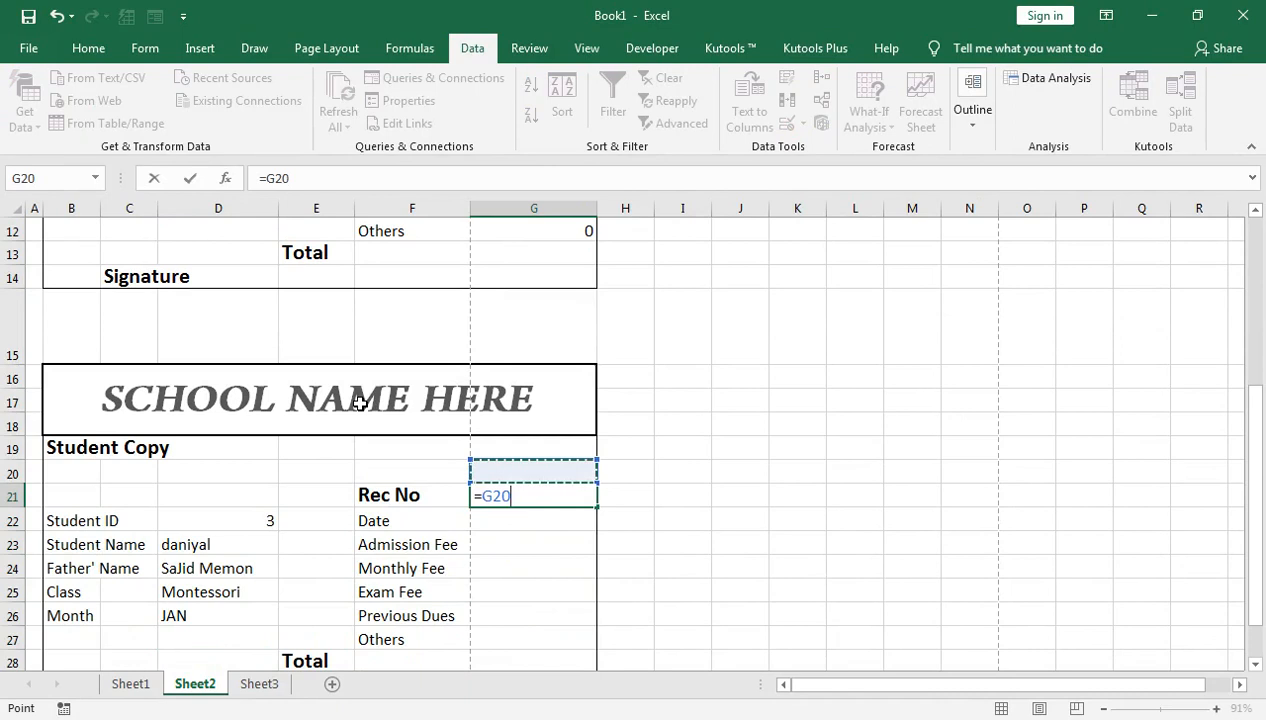
{"action": "key", "text": "Down"}
{"action": "key", "text": "Down"}
{"action": "key", "text": "Down"}
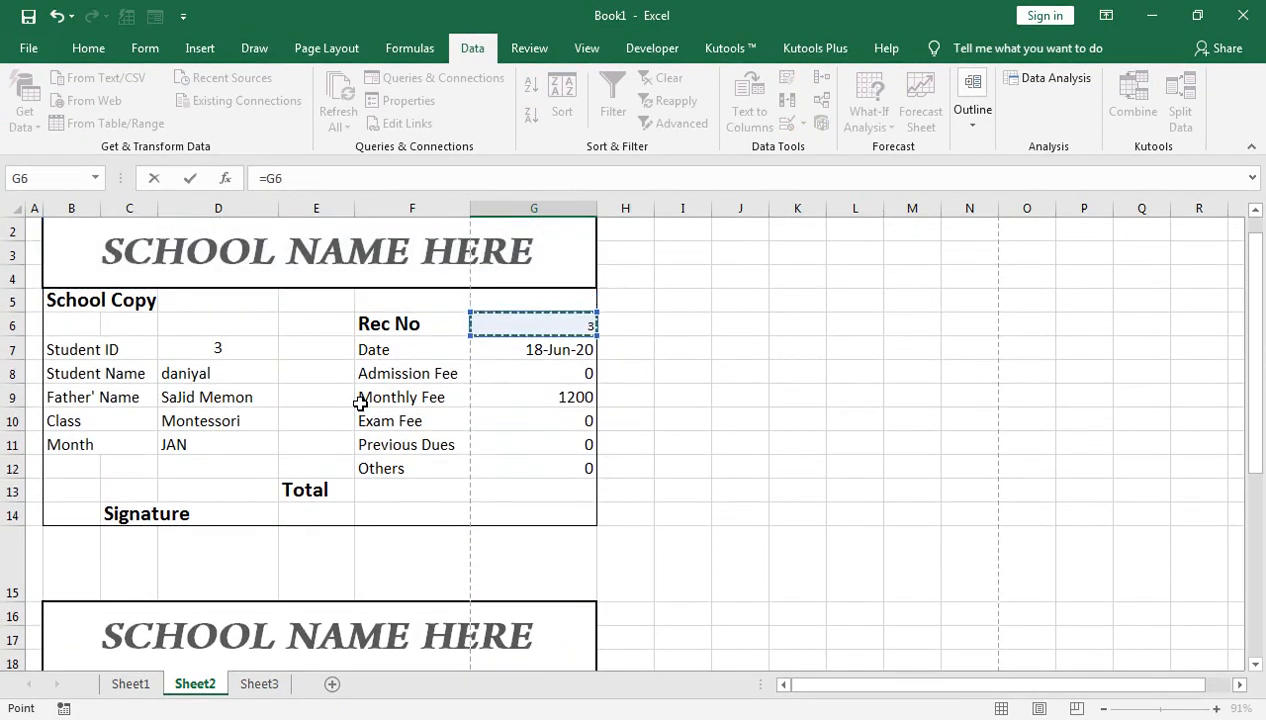
{"action": "key", "text": "Return"}
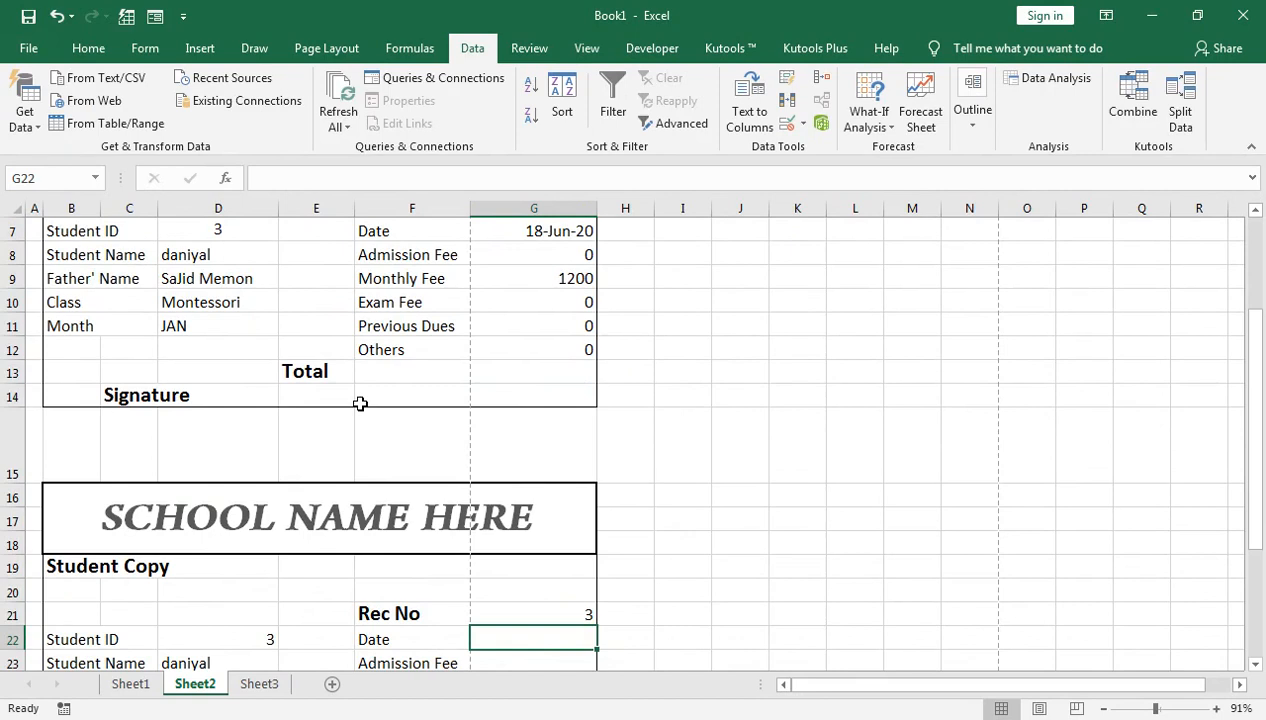
{"action": "type", "text": "="}
{"action": "key", "text": "Up"}
{"action": "key", "text": "Up"}
{"action": "key", "text": "Up"}
{"action": "key", "text": "Up"}
{"action": "key", "text": "Up"}
{"action": "key", "text": "Up"}
{"action": "key", "text": "Up"}
{"action": "key", "text": "Up"}
{"action": "key", "text": "Up"}
{"action": "key", "text": "Up"}
{"action": "key", "text": "Up"}
{"action": "key", "text": "Up"}
{"action": "key", "text": "Up"}
{"action": "key", "text": "Up"}
{"action": "key", "text": "Up"}
{"action": "key", "text": "Up"}
{"action": "key", "text": "Up"}
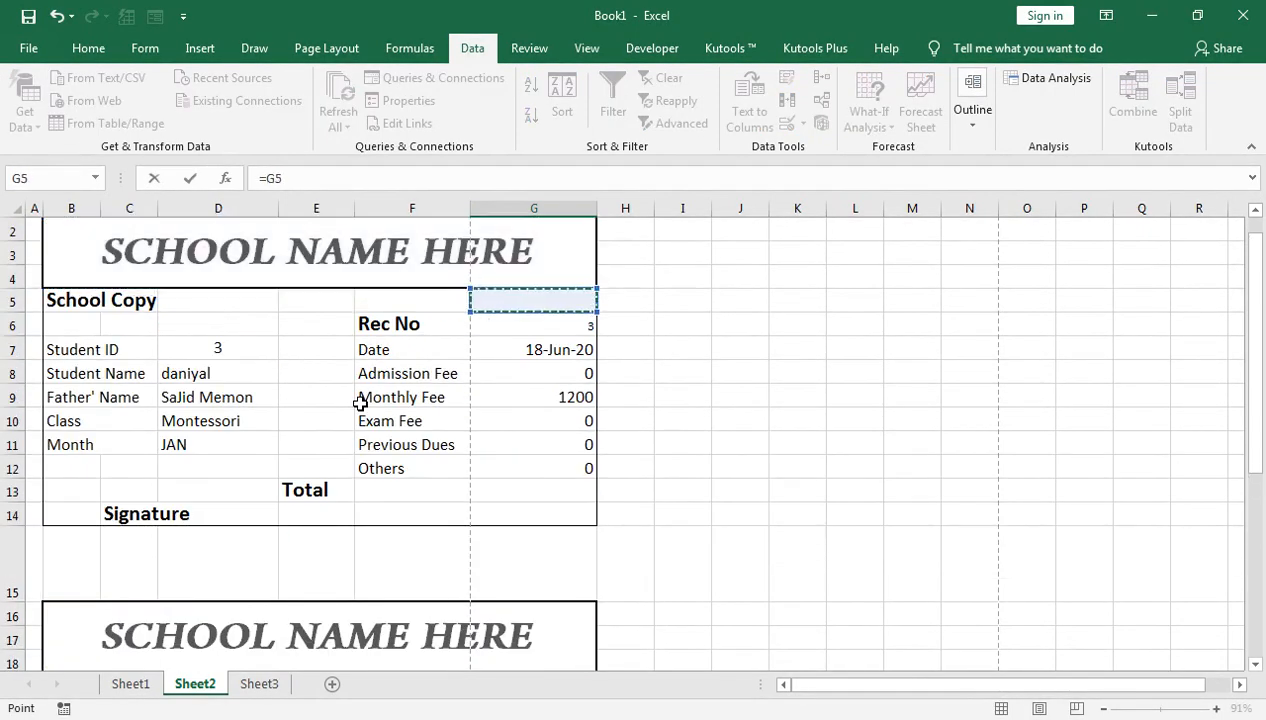
{"action": "key", "text": "Down"}
{"action": "key", "text": "Down"}
{"action": "key", "text": "Return"}
Step: Link Admission Fee G23 to G8 and fill it down through Others in G27
{"action": "type", "text": "="}
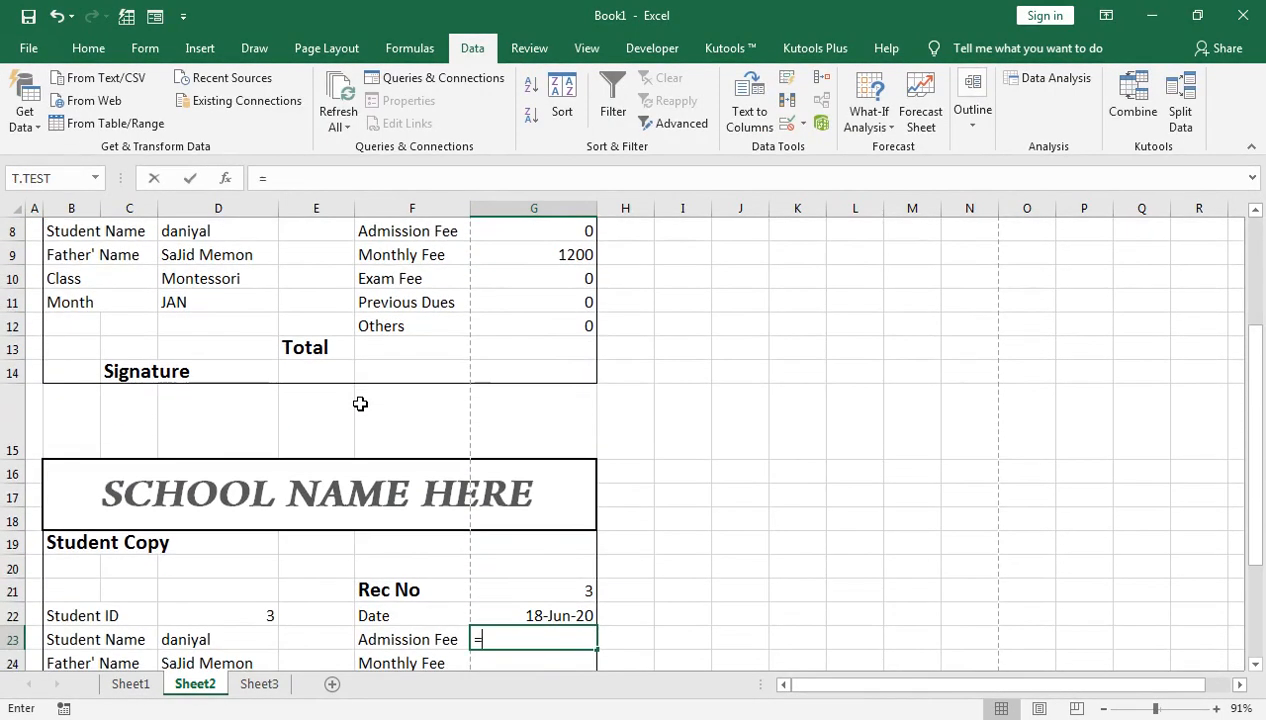
{"action": "key", "text": "Up"}
{"action": "key", "text": "Up"}
{"action": "key", "text": "Up"}
{"action": "key", "text": "Up"}
{"action": "key", "text": "Up"}
{"action": "key", "text": "Up"}
{"action": "key", "text": "Up"}
{"action": "key", "text": "Up"}
{"action": "key", "text": "Up"}
{"action": "key", "text": "Up"}
{"action": "key", "text": "Up"}
{"action": "key", "text": "Up"}
{"action": "key", "text": "Up"}
{"action": "key", "text": "Up"}
{"action": "key", "text": "Up"}
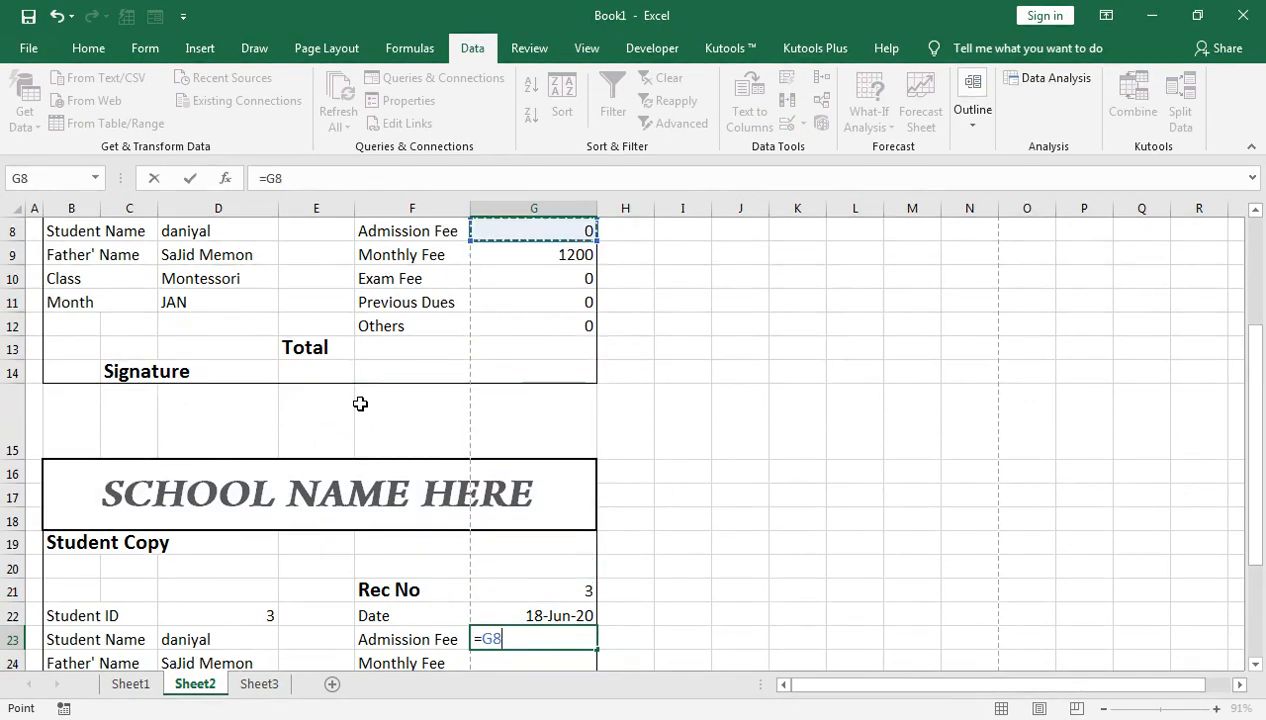
{"action": "key", "text": "Return"}
{"action": "scroll", "coordinate": [500, 575], "scroll_direction": "down", "scroll_amount": 1}
{"action": "left_click", "coordinate": [591, 548]}
{"action": "mouse_move", "coordinate": [594, 553]}
{"action": "left_mouse_down"}
{"action": "mouse_move", "coordinate": [582, 641]}
{"action": "mouse_move", "coordinate": [585, 610]}
{"action": "mouse_move", "coordinate": [608, 657]}
{"action": "mouse_move", "coordinate": [579, 607]}
{"action": "mouse_move", "coordinate": [602, 636]}
{"action": "mouse_move", "coordinate": [593, 650]}
{"action": "mouse_move", "coordinate": [571, 638]}
{"action": "left_mouse_up"}
{"action": "double_click", "coordinate": [568, 638]}
{"action": "scroll", "coordinate": [502, 456], "scroll_direction": "up", "scroll_amount": 2}
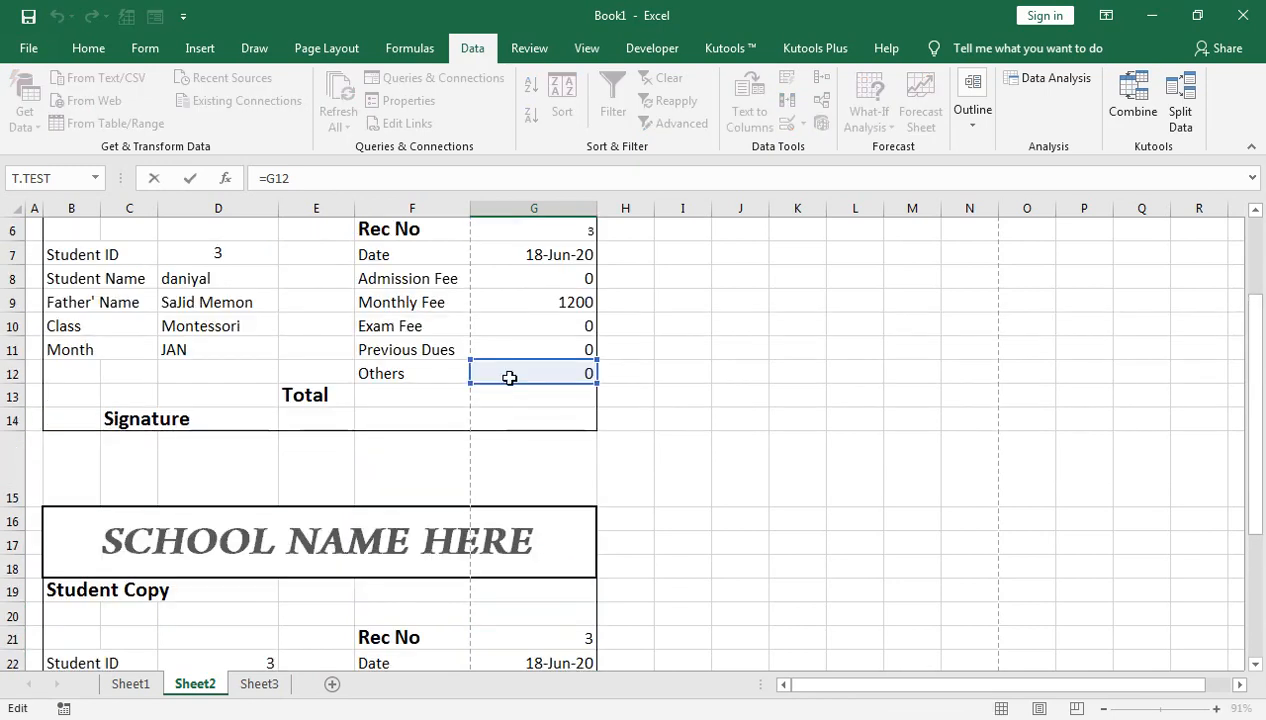
{"action": "key", "text": "Return"}
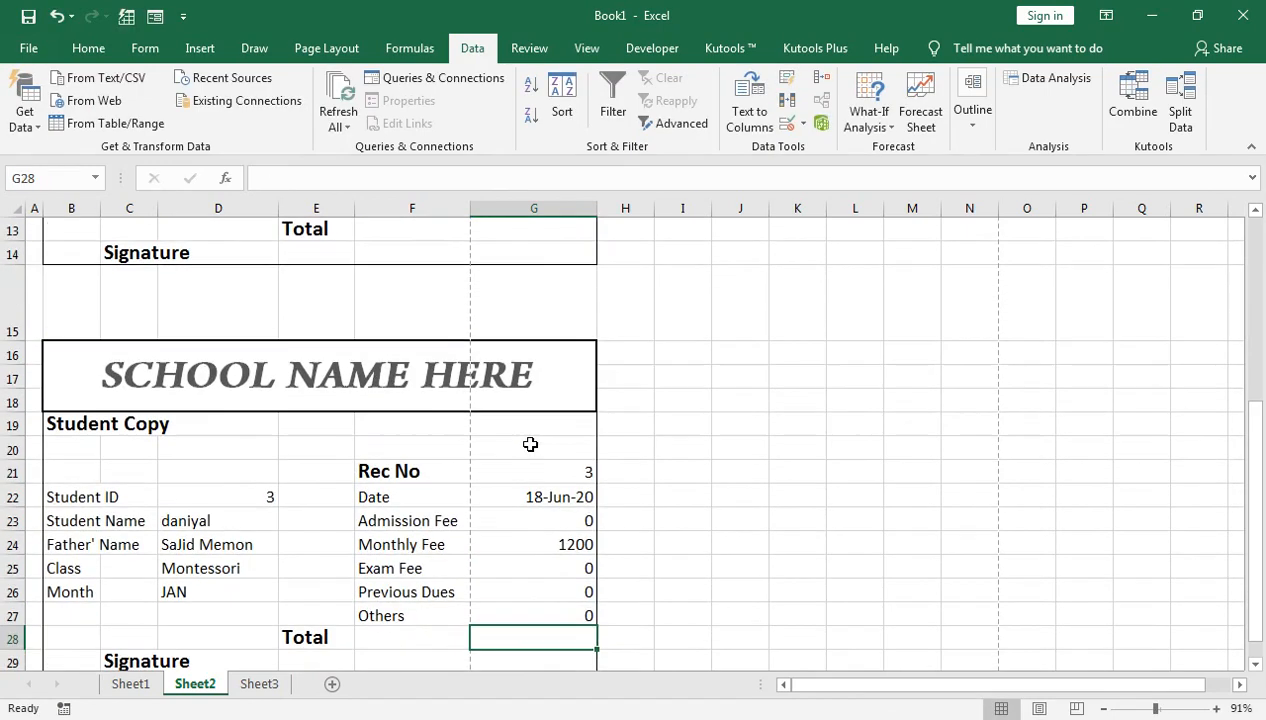
{"action": "scroll", "coordinate": [520, 510], "scroll_direction": "up", "scroll_amount": 4}
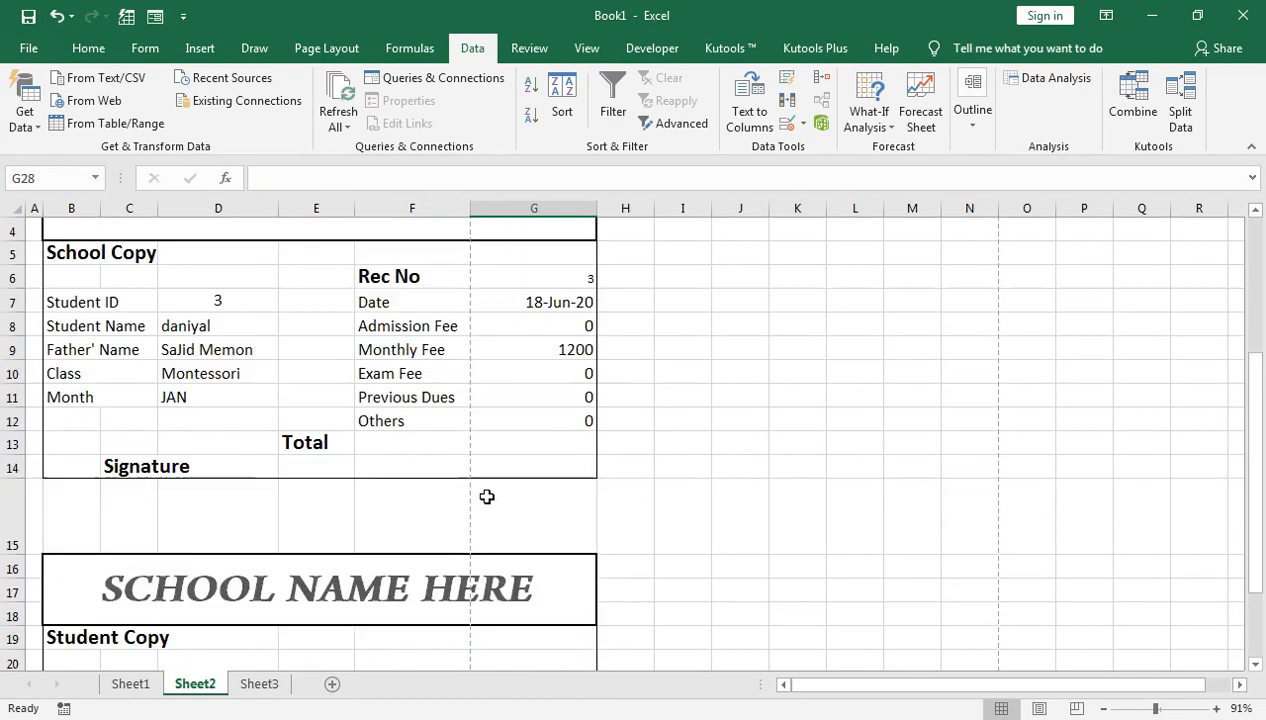
Step: Enter Student ID 1 in D7 and check that both School and Student copies show that student's fees
{"action": "left_click", "coordinate": [243, 367]}
{"action": "type", "text": "1"}
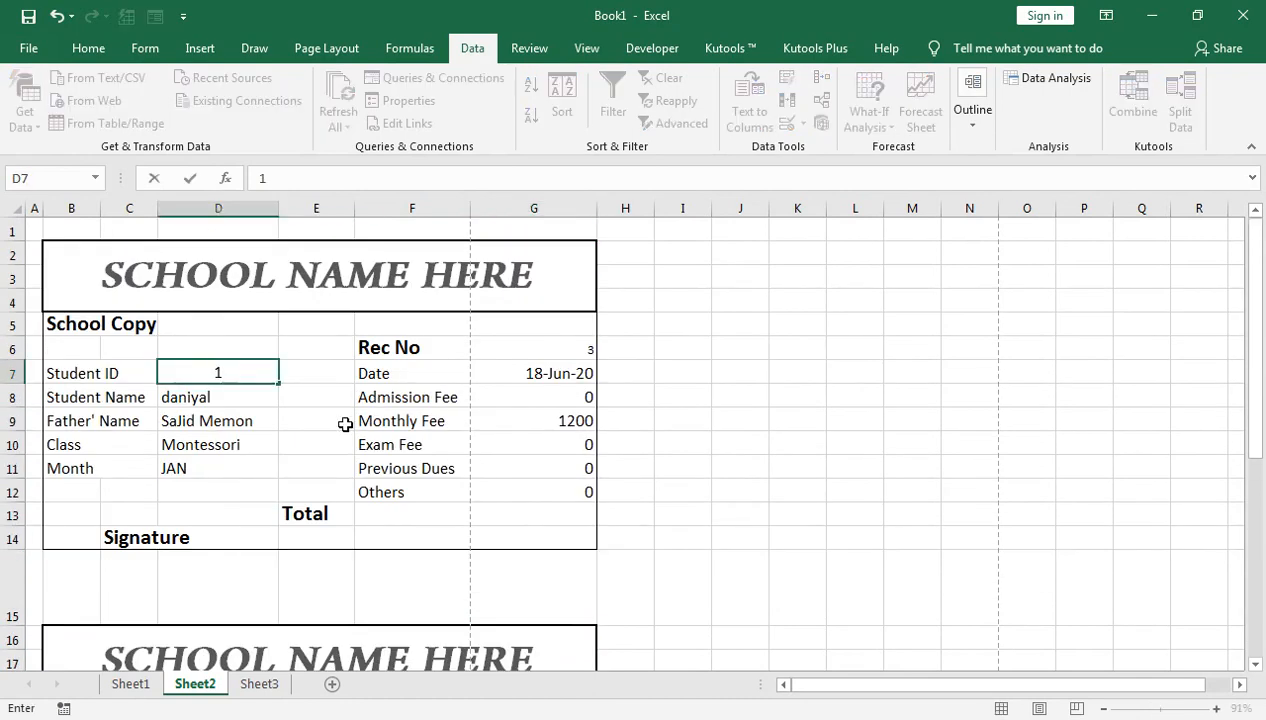
{"action": "key", "text": "Return"}
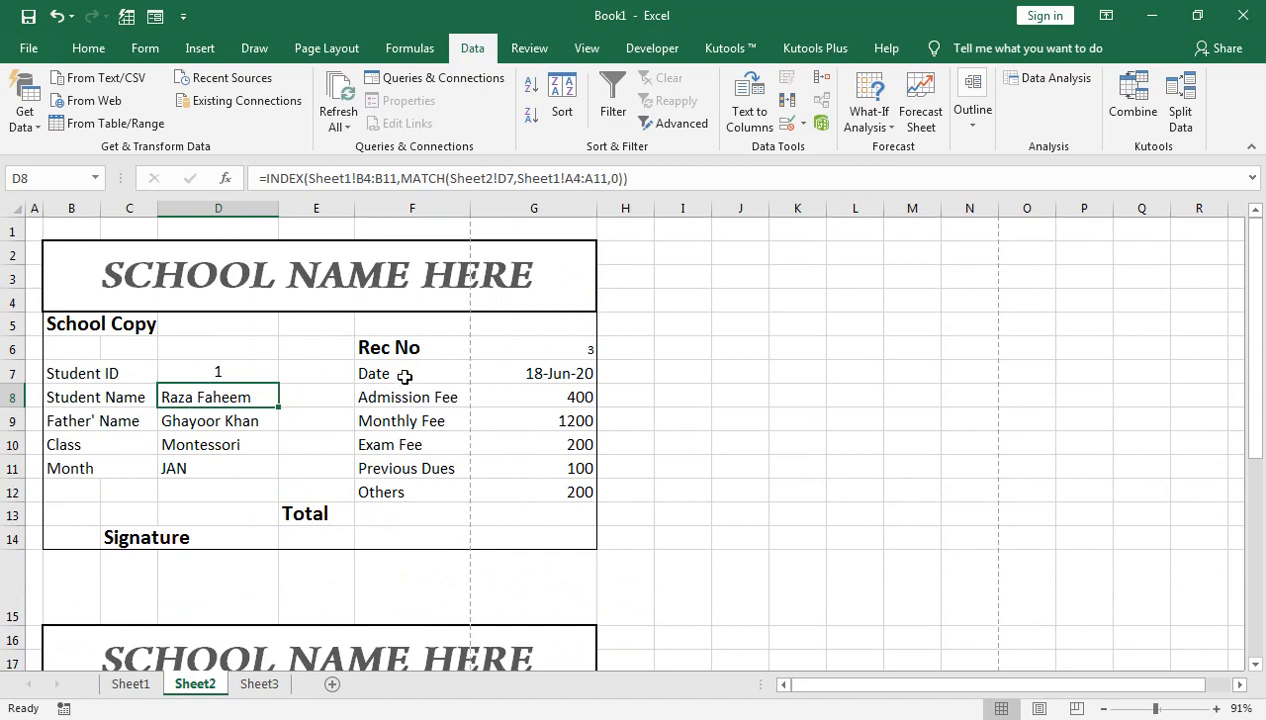
{"action": "scroll", "coordinate": [384, 409], "scroll_direction": "down", "scroll_amount": 1}
{"action": "scroll", "coordinate": [385, 409], "scroll_direction": "down", "scroll_amount": 3}
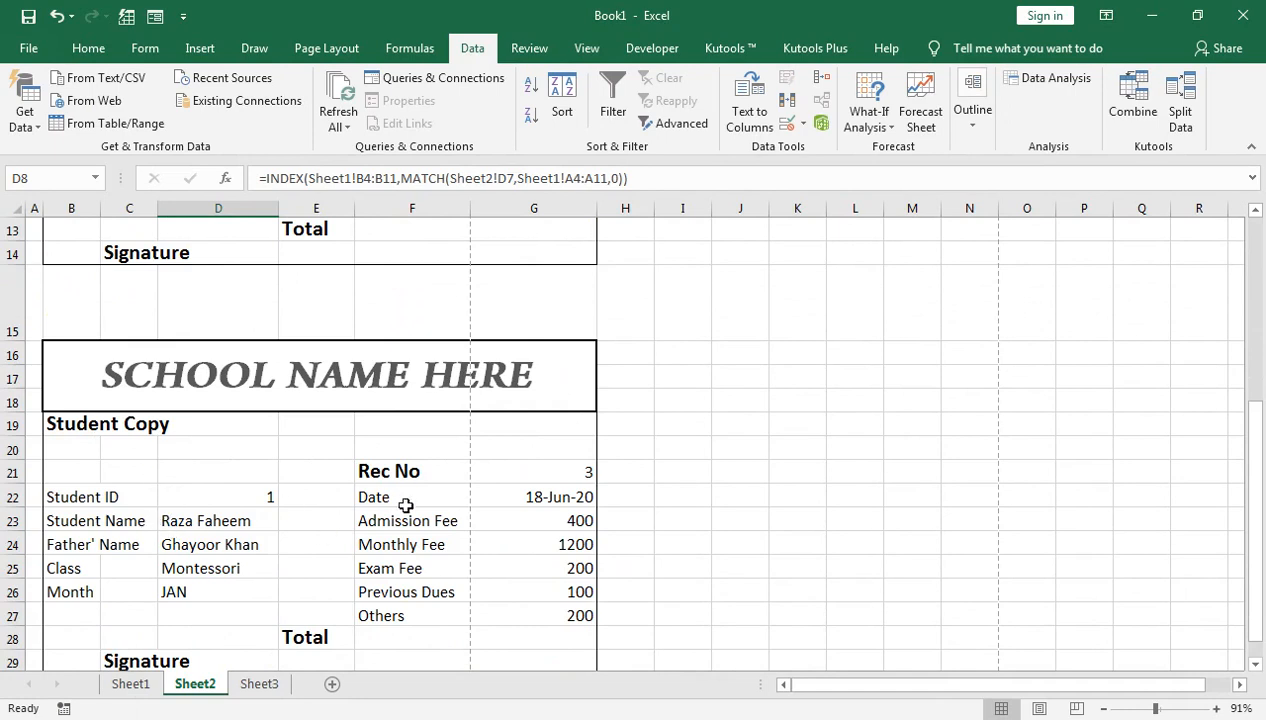
{"action": "scroll", "coordinate": [358, 556], "scroll_direction": "down", "scroll_amount": 1}
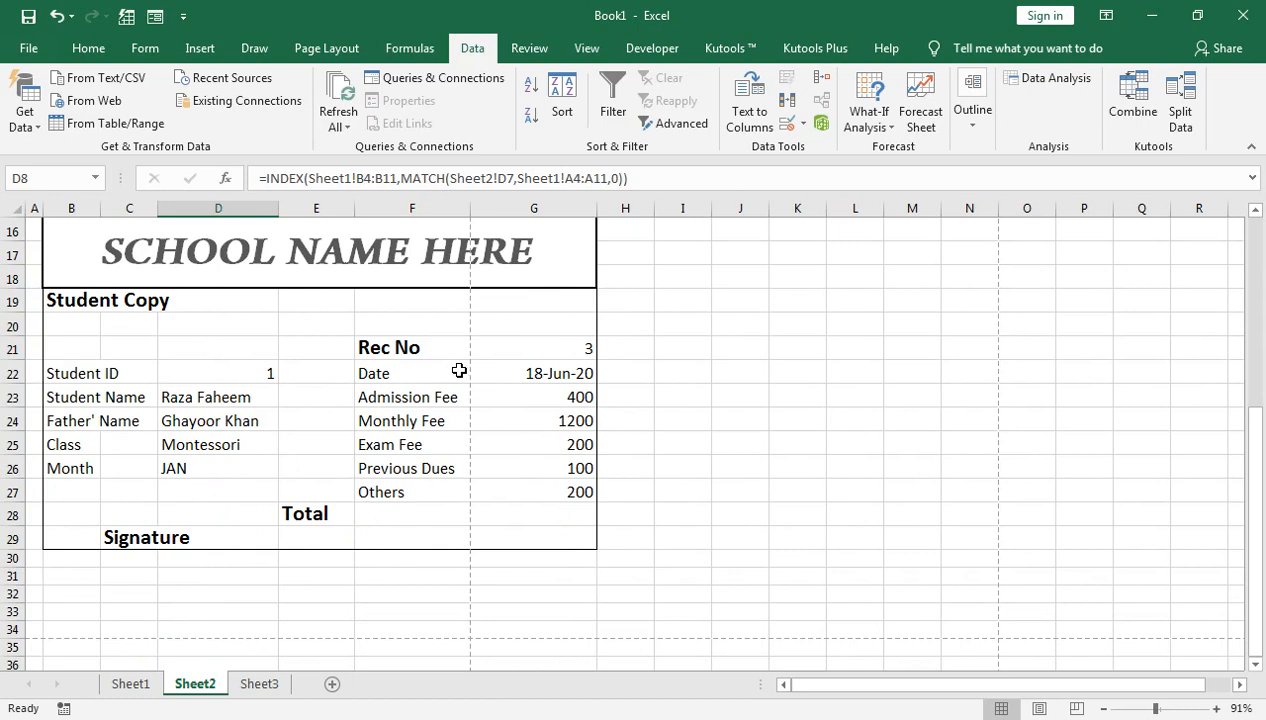
{"action": "scroll", "coordinate": [459, 371], "scroll_direction": "up", "scroll_amount": 3}
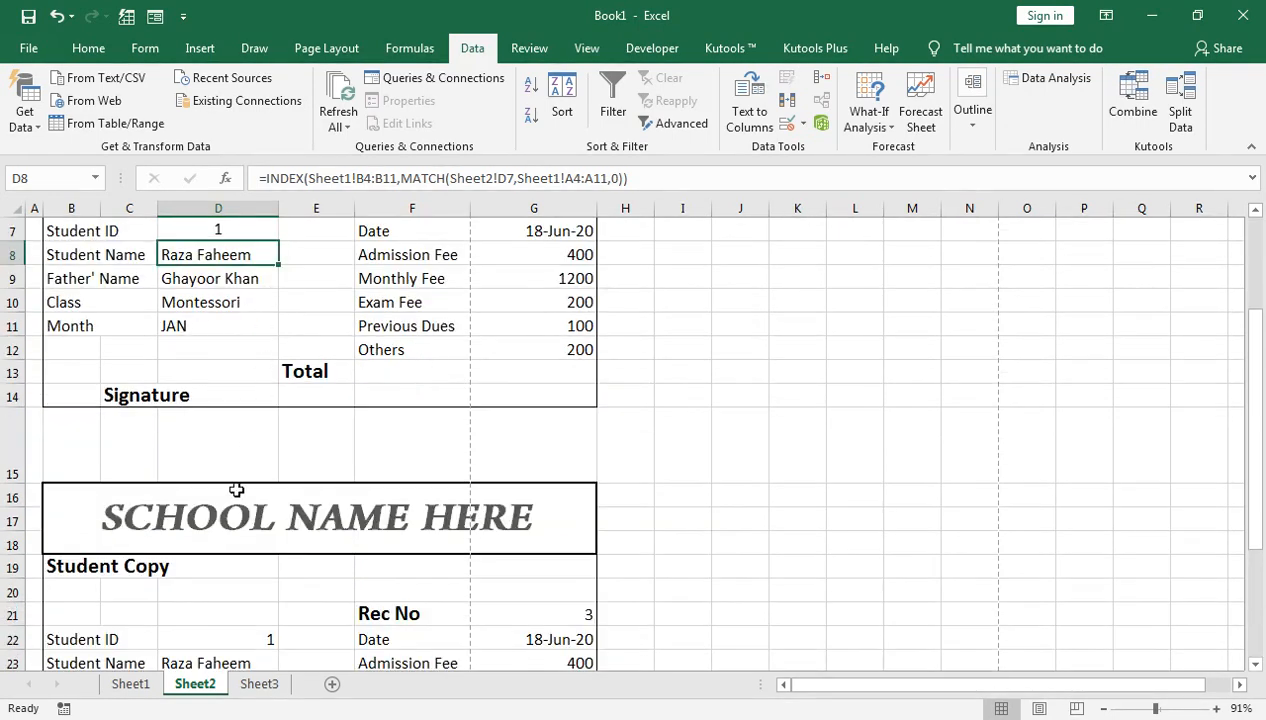
{"action": "scroll", "coordinate": [271, 487], "scroll_direction": "down", "scroll_amount": 2}
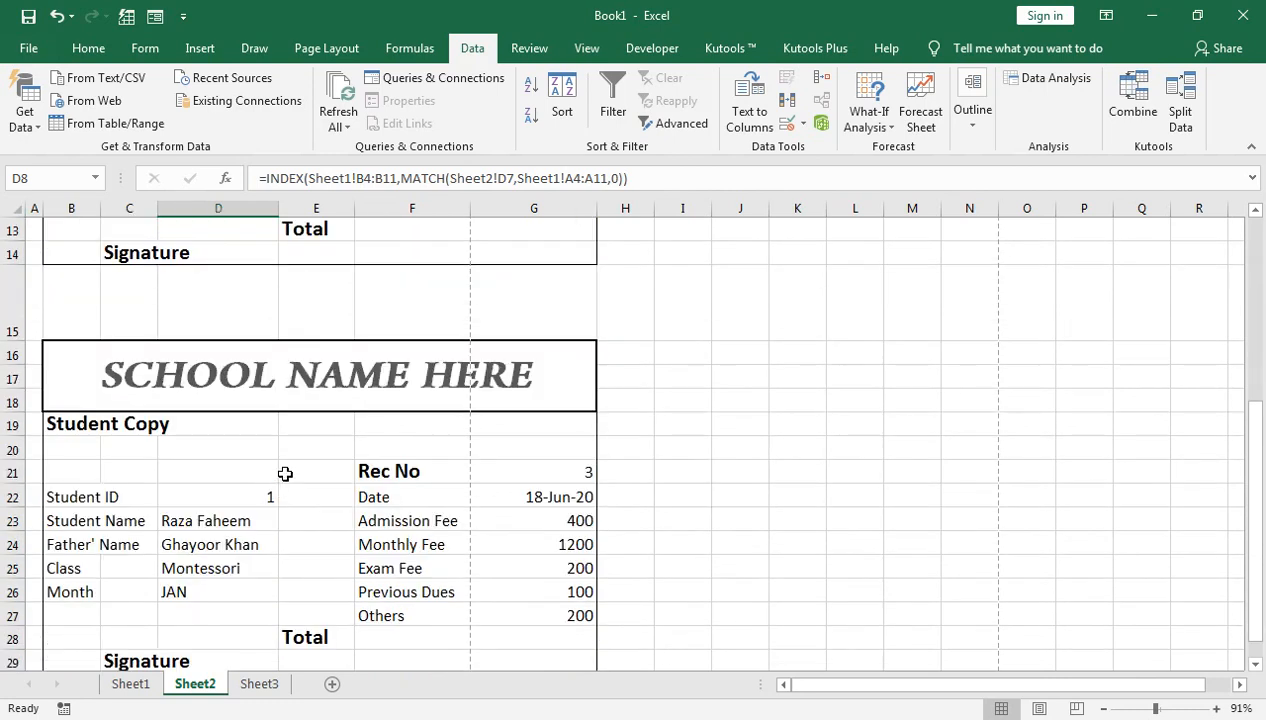
{"action": "left_click", "coordinate": [29, 58]}
Step: Preview how the receipts print, then return to the worksheet
{"action": "left_click", "coordinate": [29, 57]}
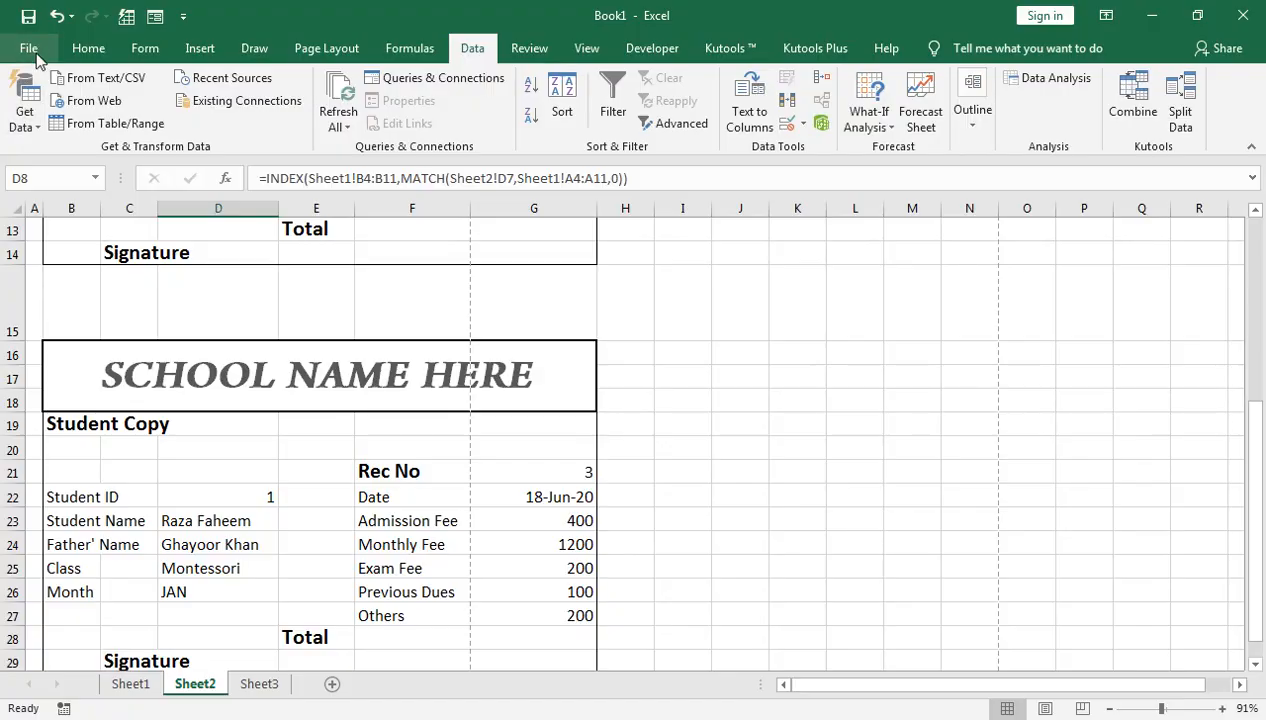
{"action": "left_click", "coordinate": [36, 57]}
{"action": "left_click", "coordinate": [34, 316]}
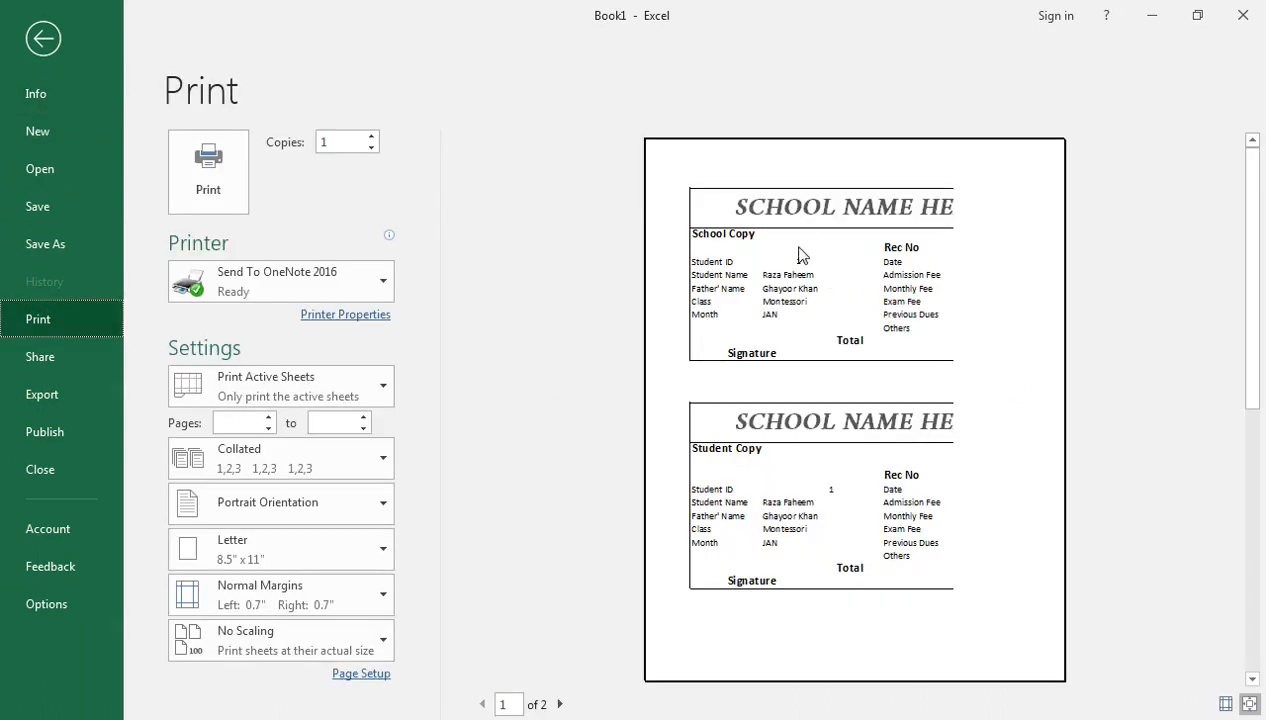
{"action": "left_click", "coordinate": [42, 39]}
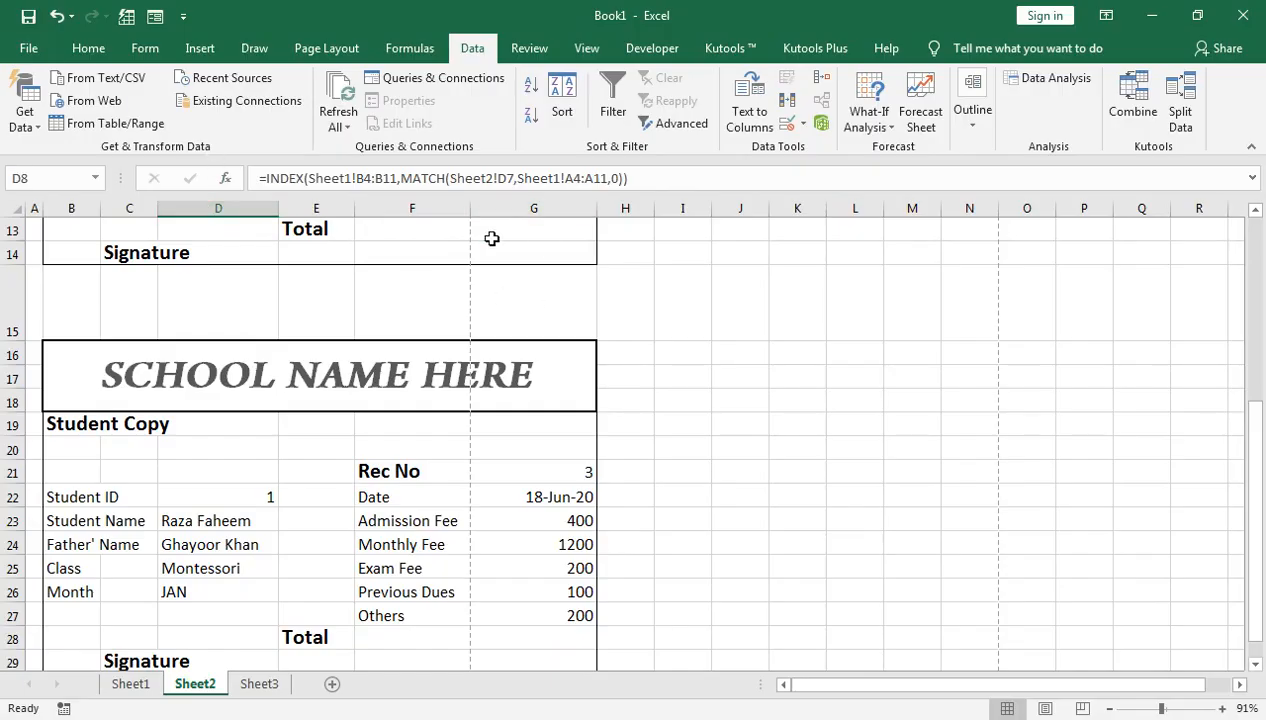
Step: Narrow column A slightly and column D to about 107 px
{"action": "left_click_drag", "start_coordinate": [45, 211], "coordinate": [42, 211]}
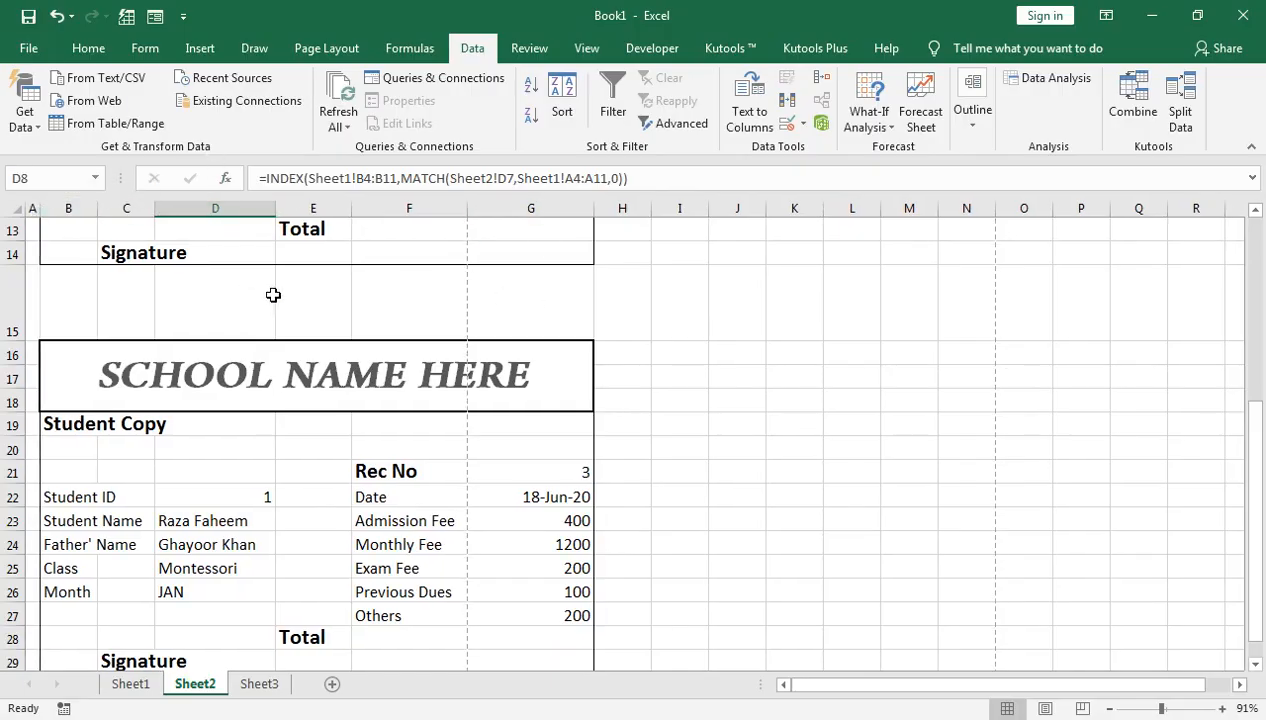
{"action": "scroll", "coordinate": [345, 355], "scroll_direction": "down", "scroll_amount": 1}
{"action": "scroll", "coordinate": [349, 362], "scroll_direction": "up", "scroll_amount": 6}
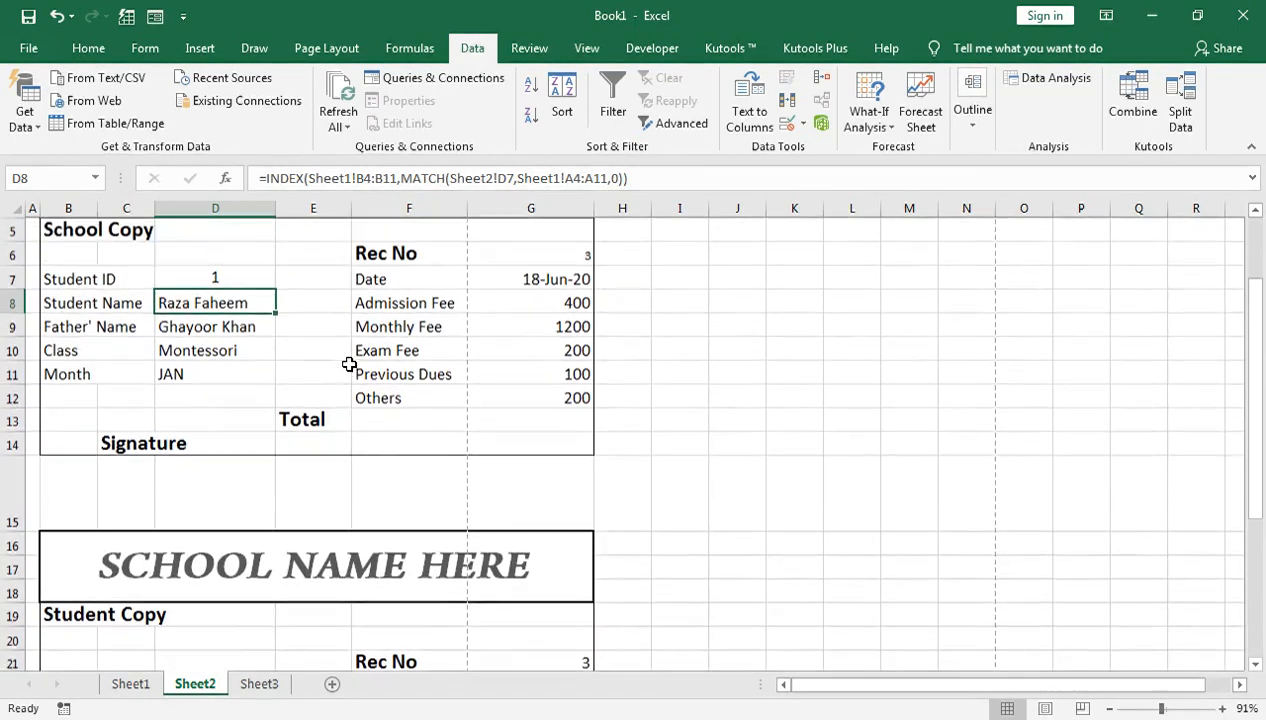
{"action": "left_click_drag", "start_coordinate": [274, 213], "coordinate": [266, 214]}
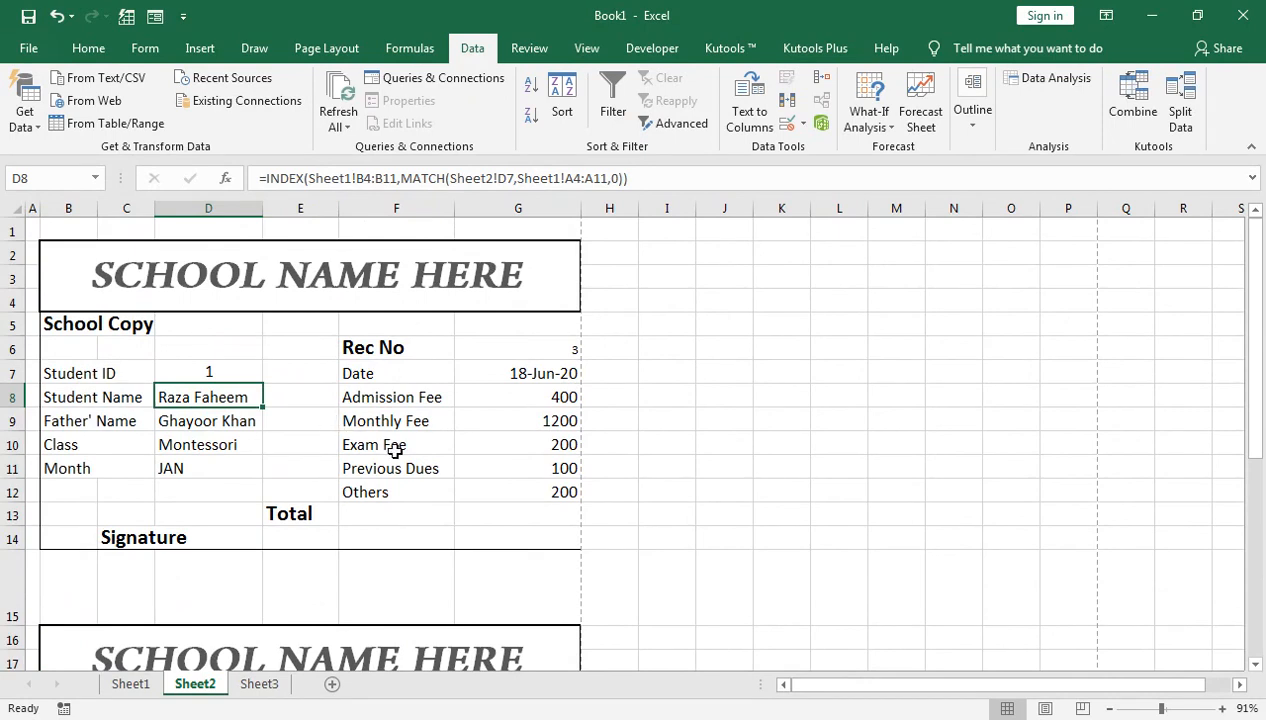
Step: Re-check the print preview with Send To OneNote 2016 as the printer, confirming one page
{"action": "left_click", "coordinate": [22, 48]}
{"action": "left_click", "coordinate": [24, 322]}
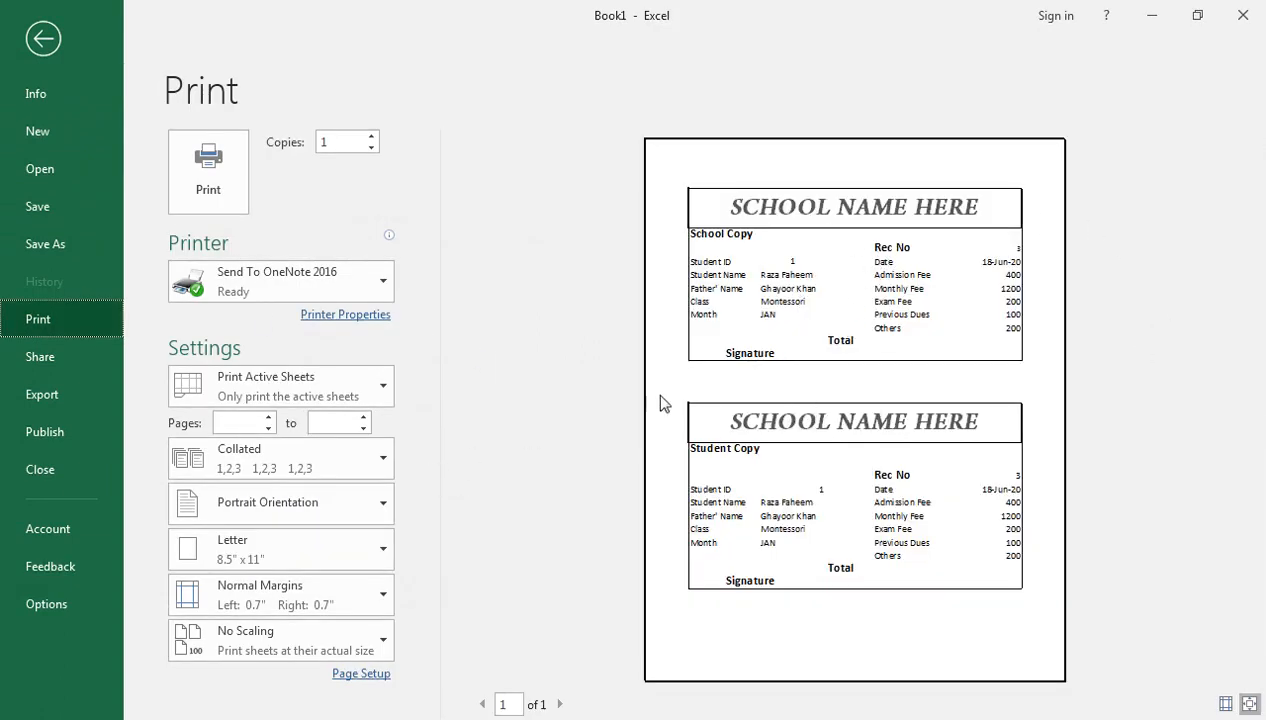
{"action": "left_click", "coordinate": [370, 282]}
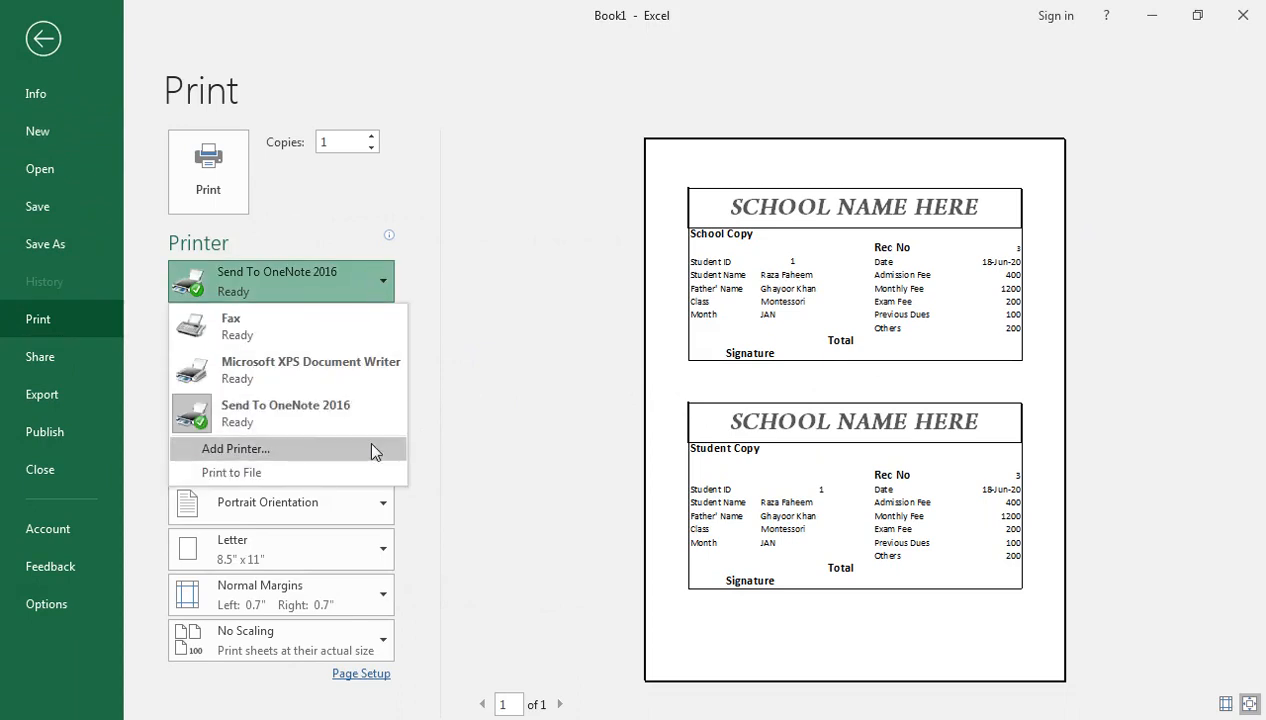
{"action": "left_click", "coordinate": [424, 322]}
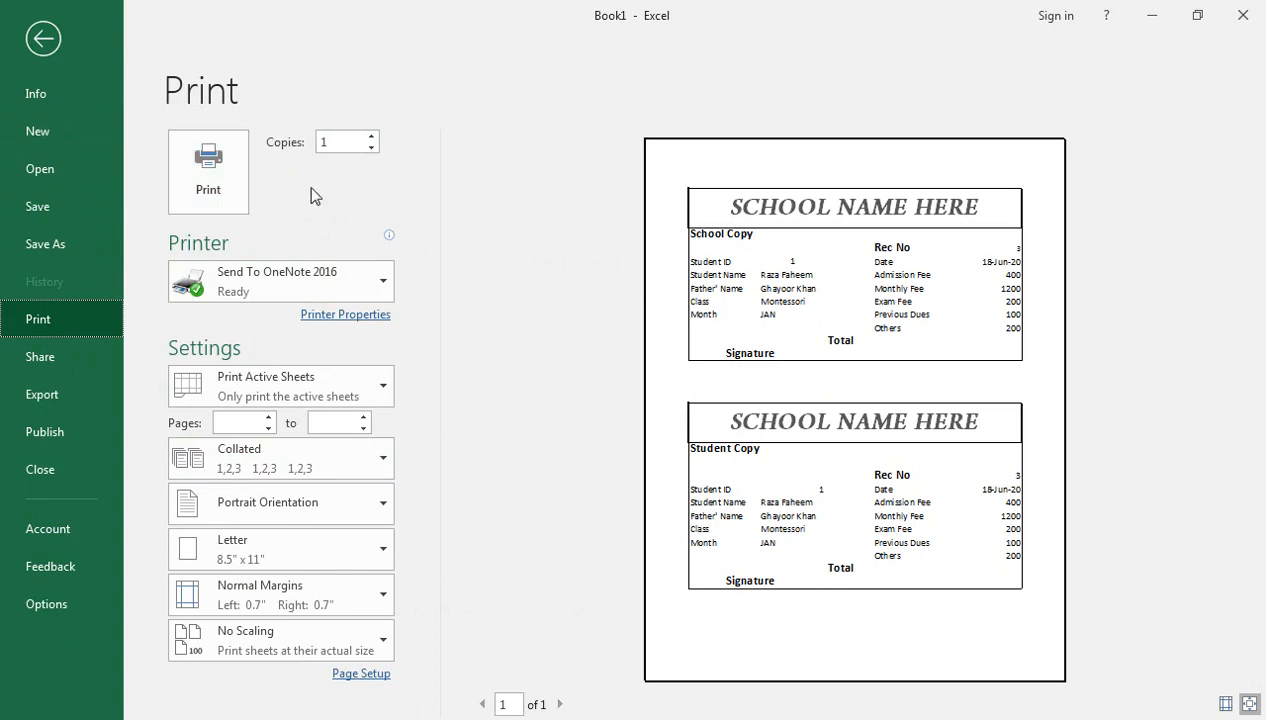
{"action": "left_click", "coordinate": [42, 45]}
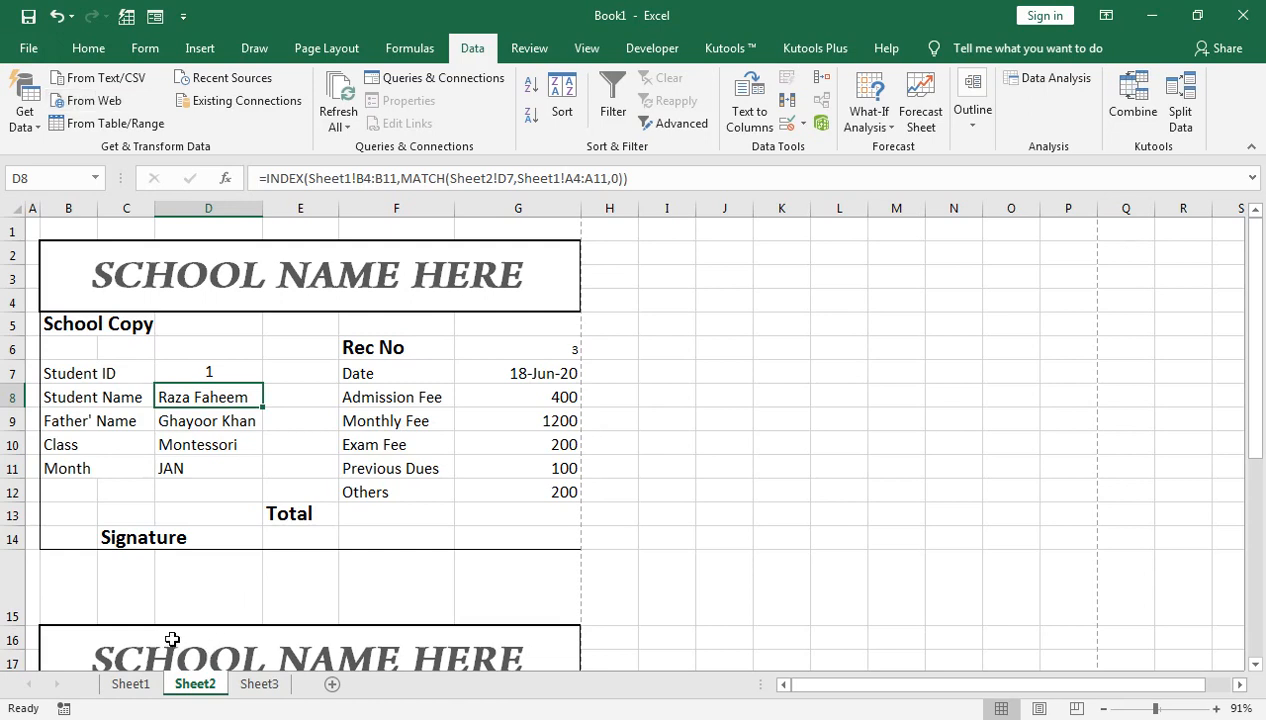
Step: Switch to Sheet1 to show the student fee table
{"action": "left_click", "coordinate": [131, 688]}
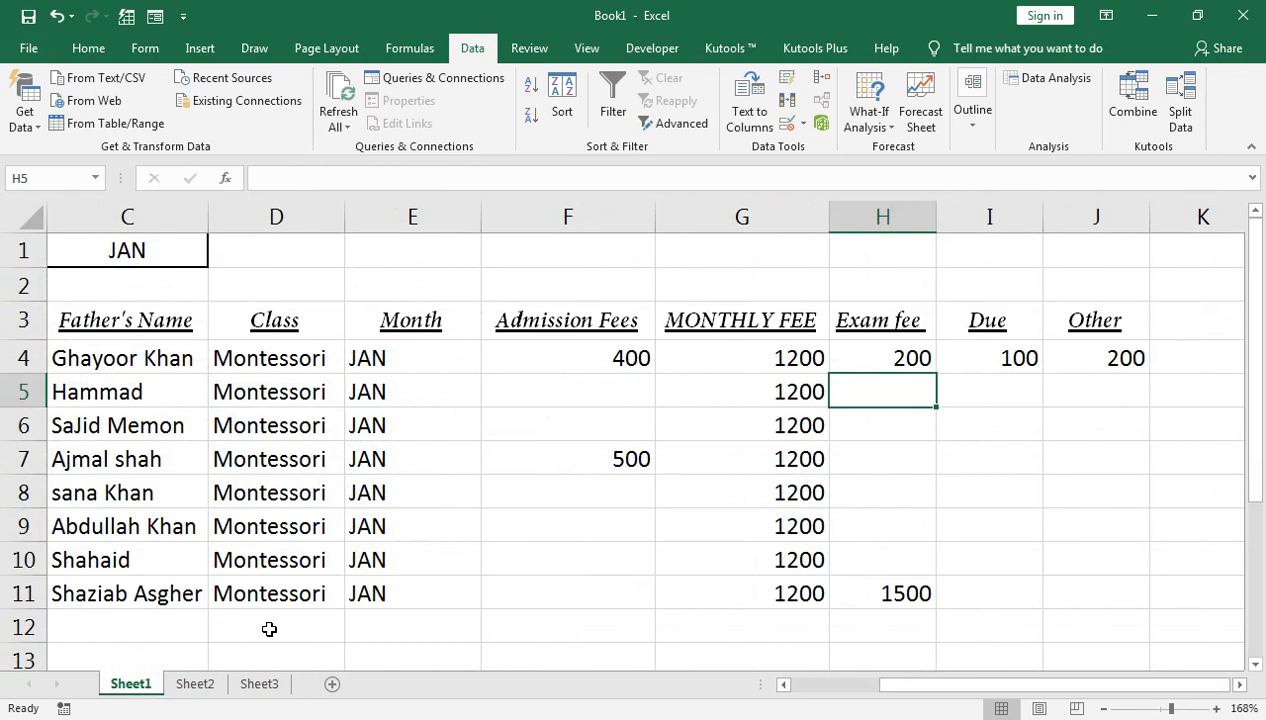